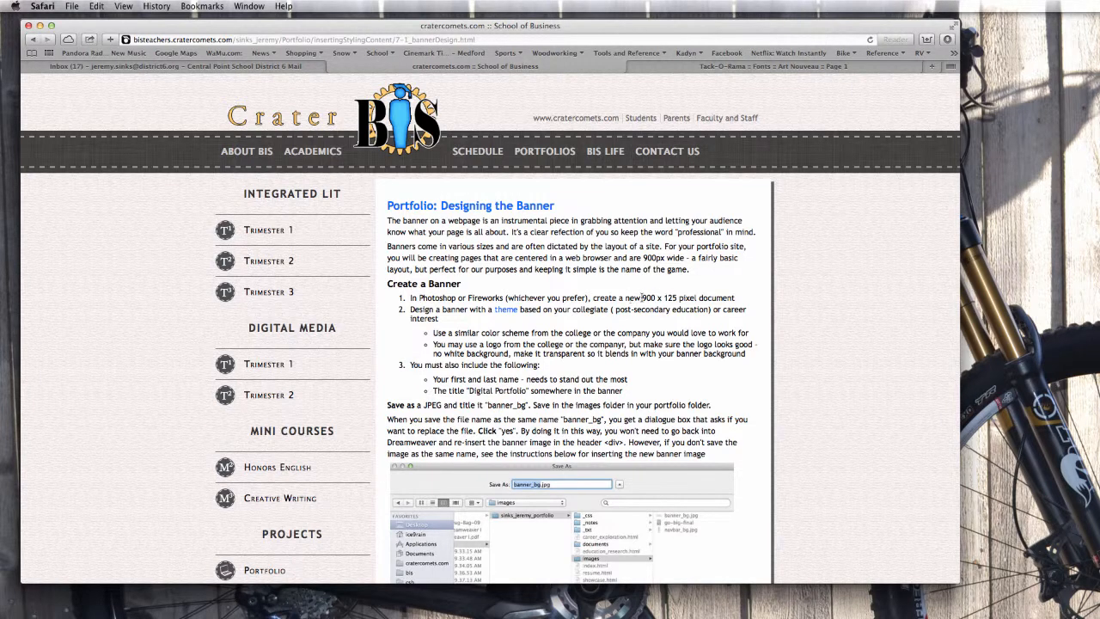
Highlight the banner requirements: 900 x 125 size, first and last name, and college or company colours.
{"action": "left_click_drag", "start_coordinate": [641, 297], "coordinate": [677, 297]}
{"action": "left_click_drag", "start_coordinate": [447, 380], "coordinate": [527, 392]}
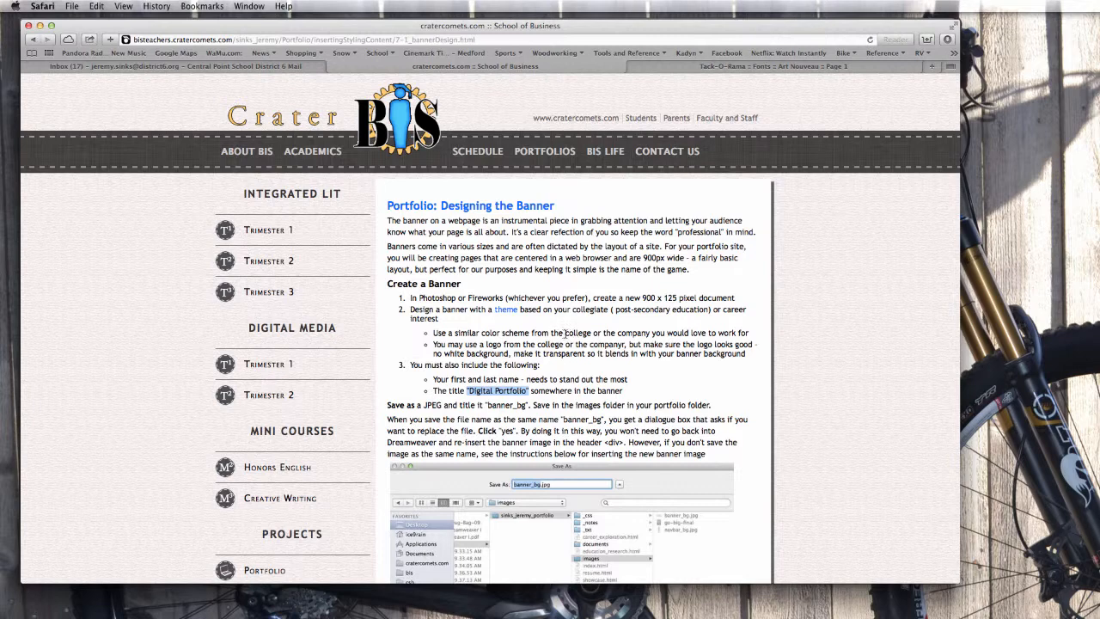
{"action": "left_click_drag", "start_coordinate": [564, 333], "coordinate": [653, 333]}
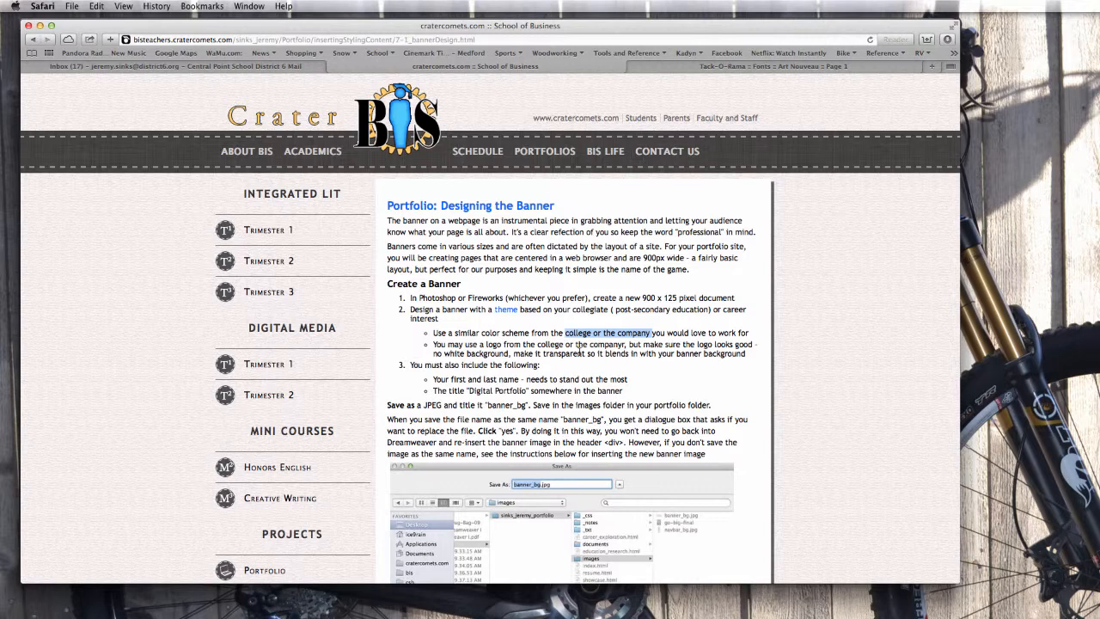
Switch to Photoshop CS6 to view the bannerSample.psd reference banner.
{"action": "key", "text": "super+Tab"}
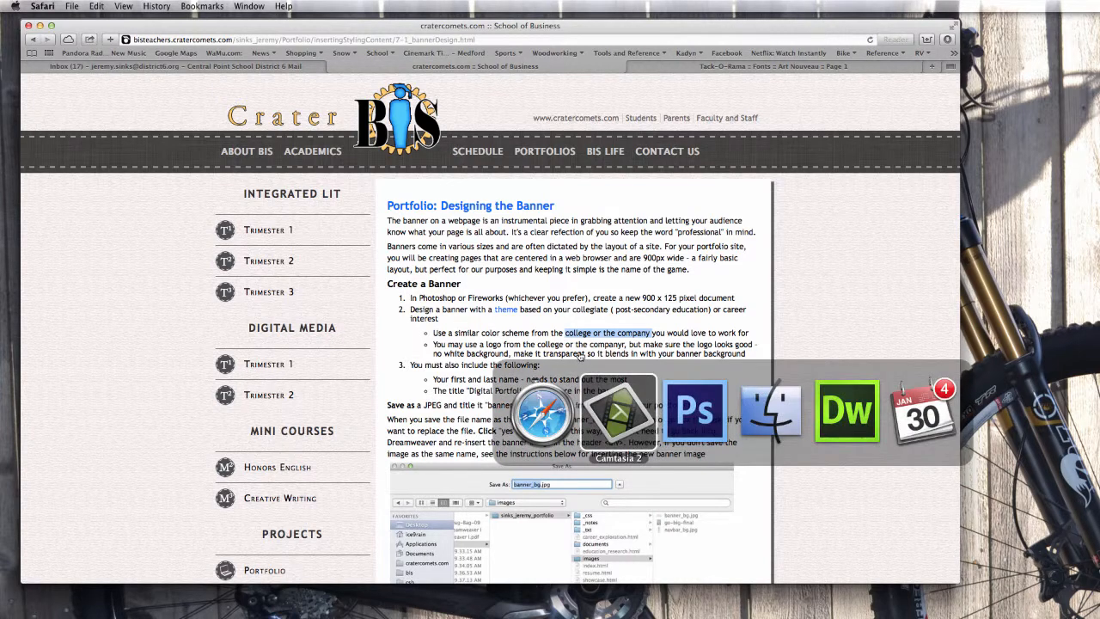
{"action": "key", "text": "super+Tab"}
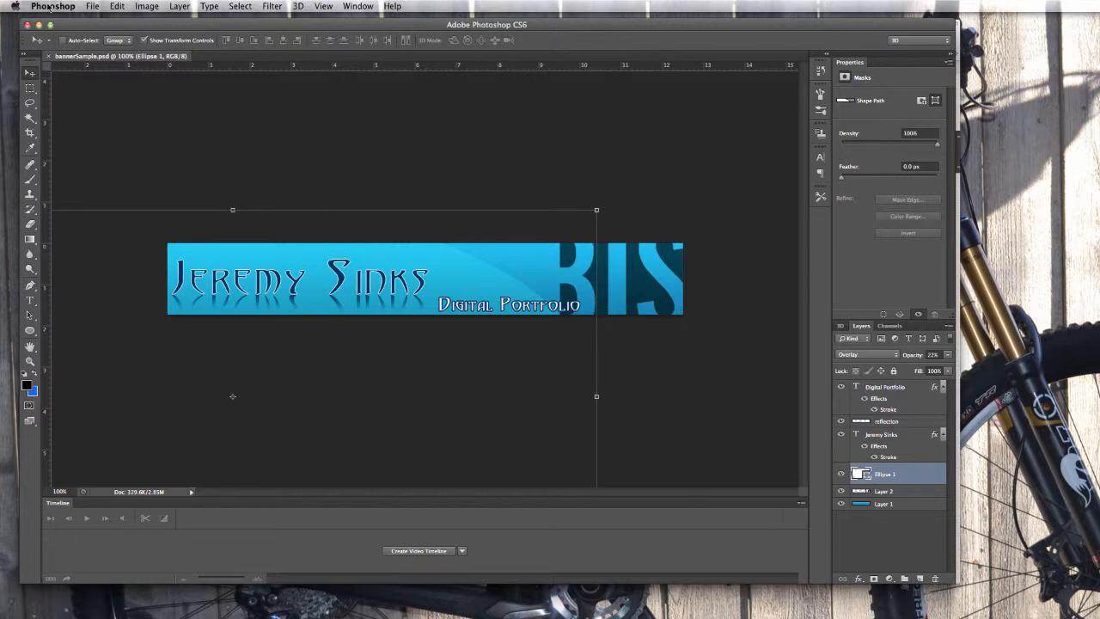
{"action": "left_click", "coordinate": [91, 6]}
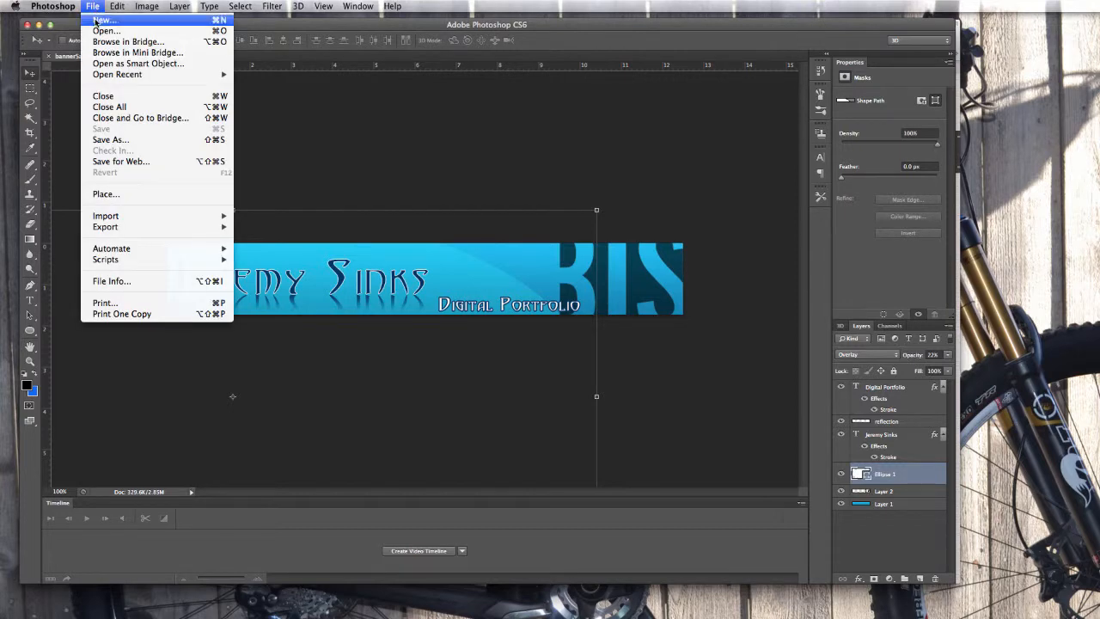
Create a transparent 900 x 125 pixel, 72 ppi RGB document named banner_bg.
{"action": "left_click", "coordinate": [95, 22]}
{"action": "left_click_drag", "start_coordinate": [601, 104], "coordinate": [538, 94]}
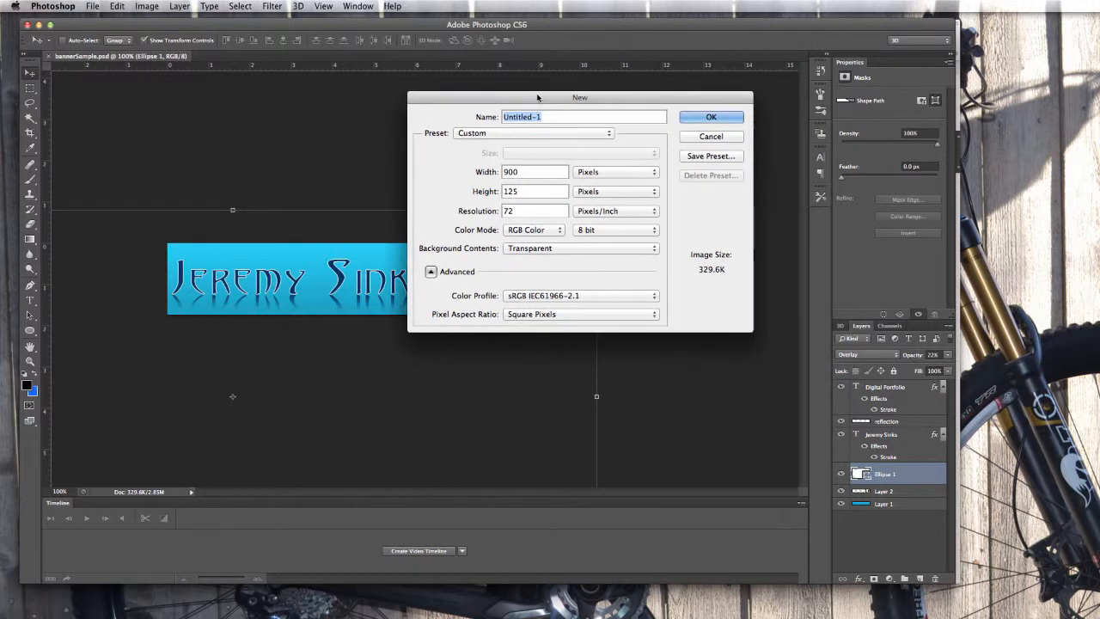
{"action": "key", "text": "BackSpace"}
{"action": "type", "text": "bann"}
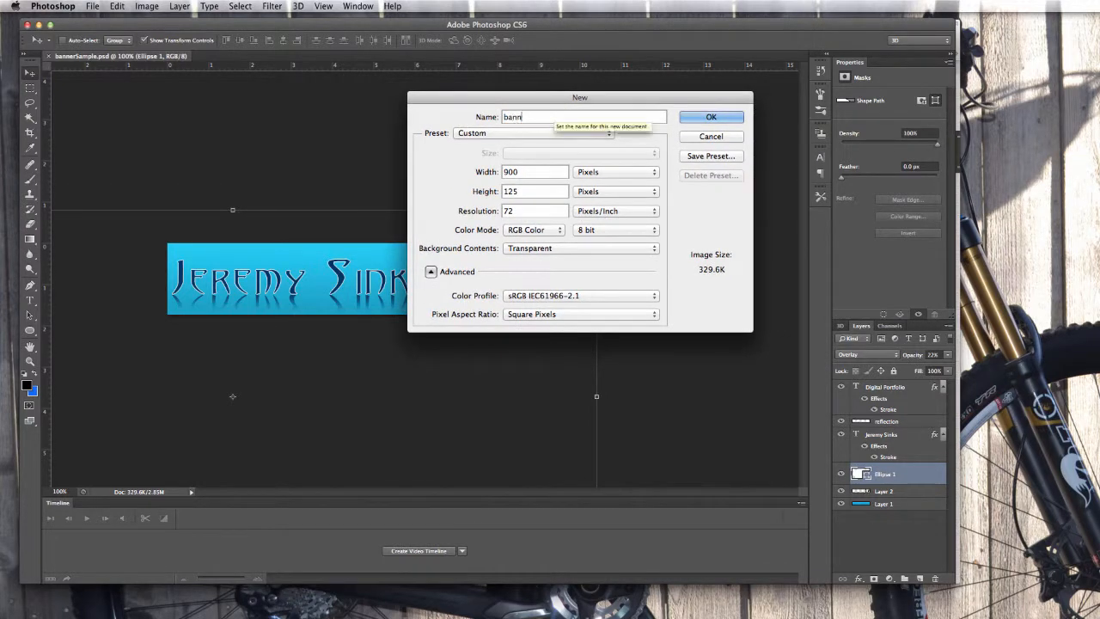
{"action": "type", "text": "er_bgt"}
{"action": "key", "text": "BackSpace"}
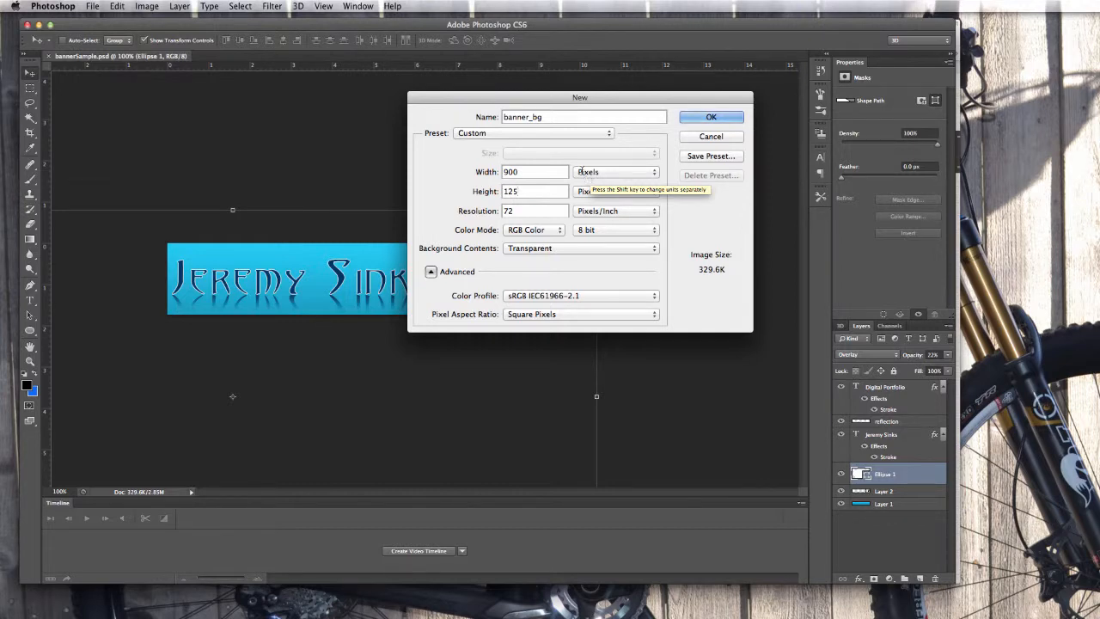
{"action": "double_click", "coordinate": [504, 210]}
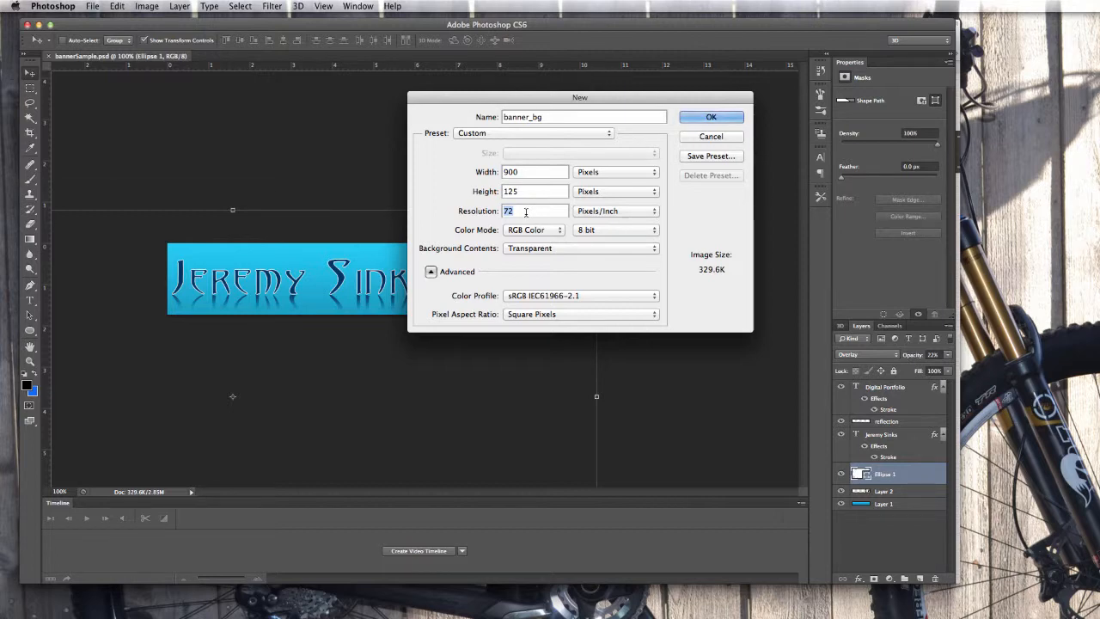
{"action": "left_click", "coordinate": [703, 118]}
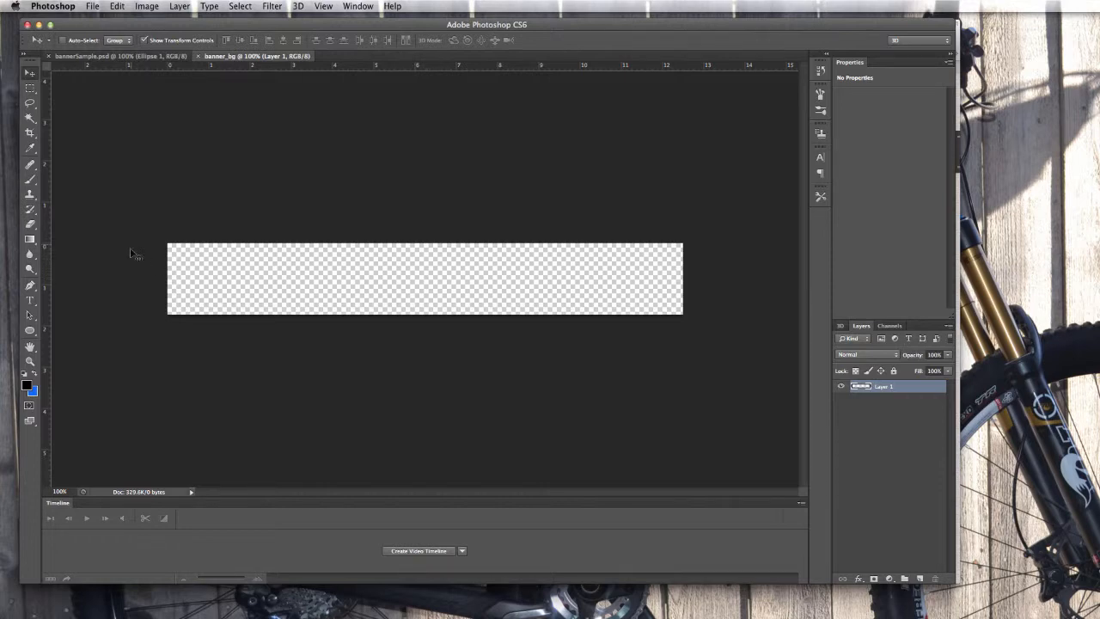
Choose the Gradient Tool from the fill tool group after briefly trying the Paint Bucket.
{"action": "left_click", "coordinate": [30, 242]}
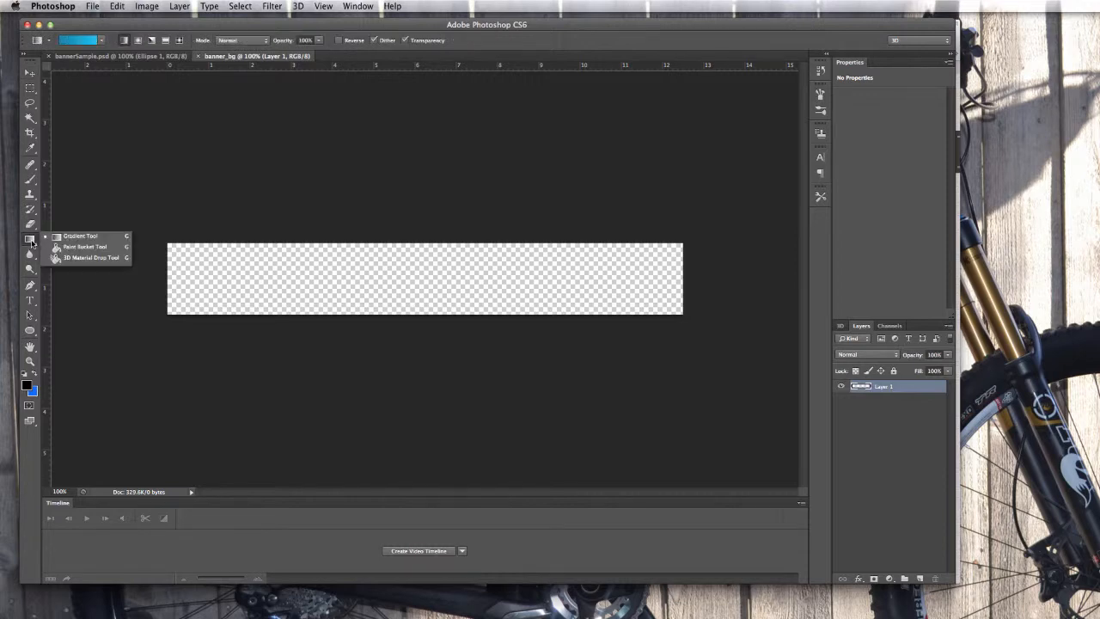
{"action": "left_click", "coordinate": [74, 247]}
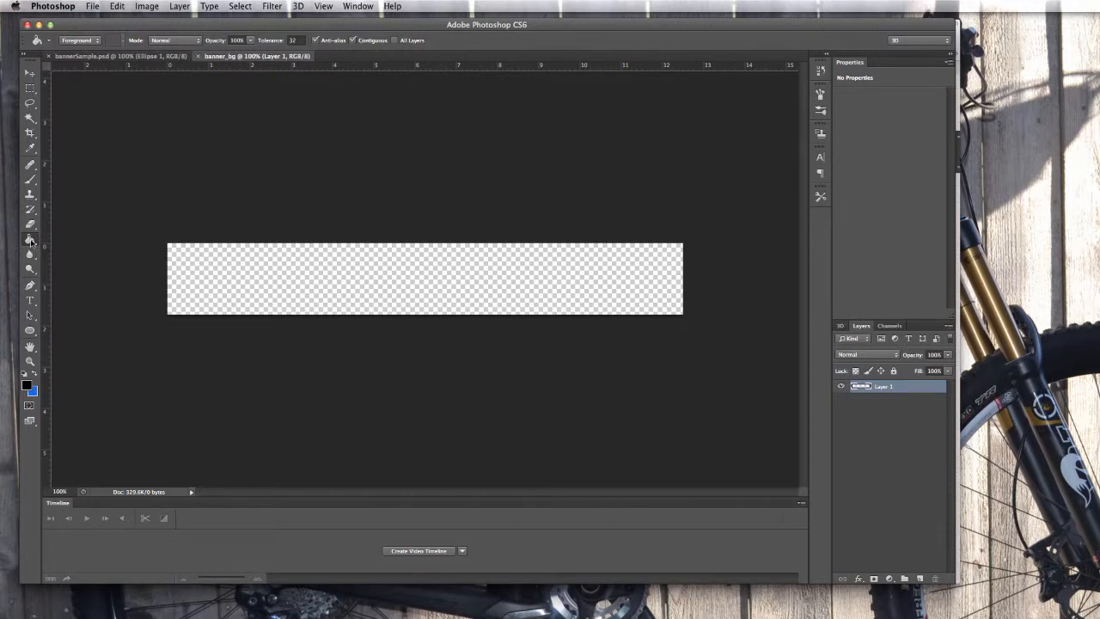
{"action": "left_click", "coordinate": [31, 240]}
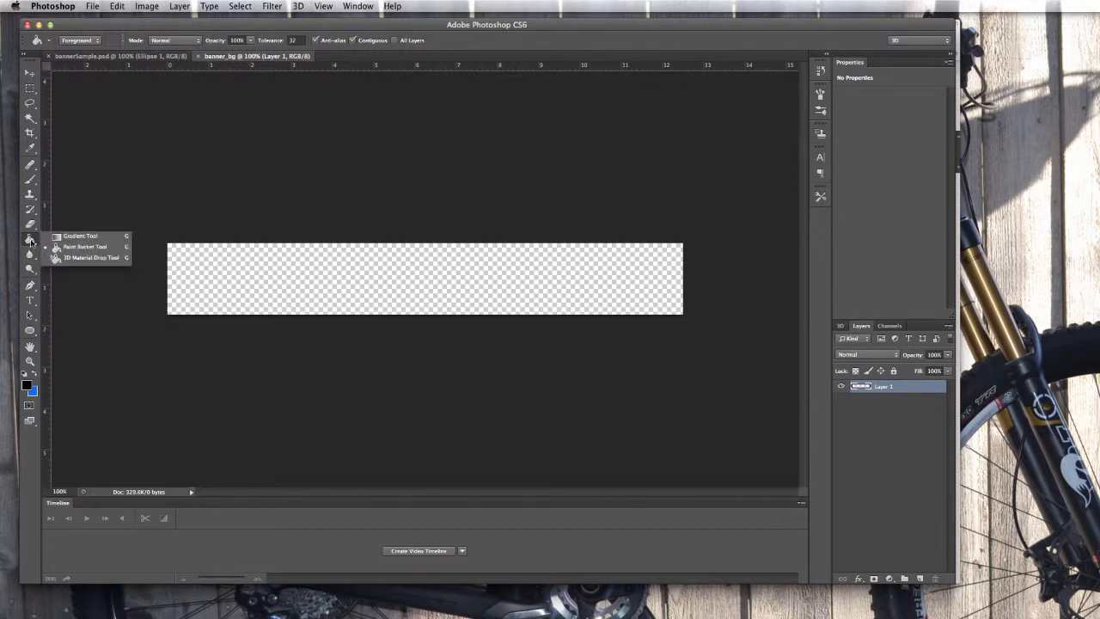
{"action": "left_click", "coordinate": [80, 237]}
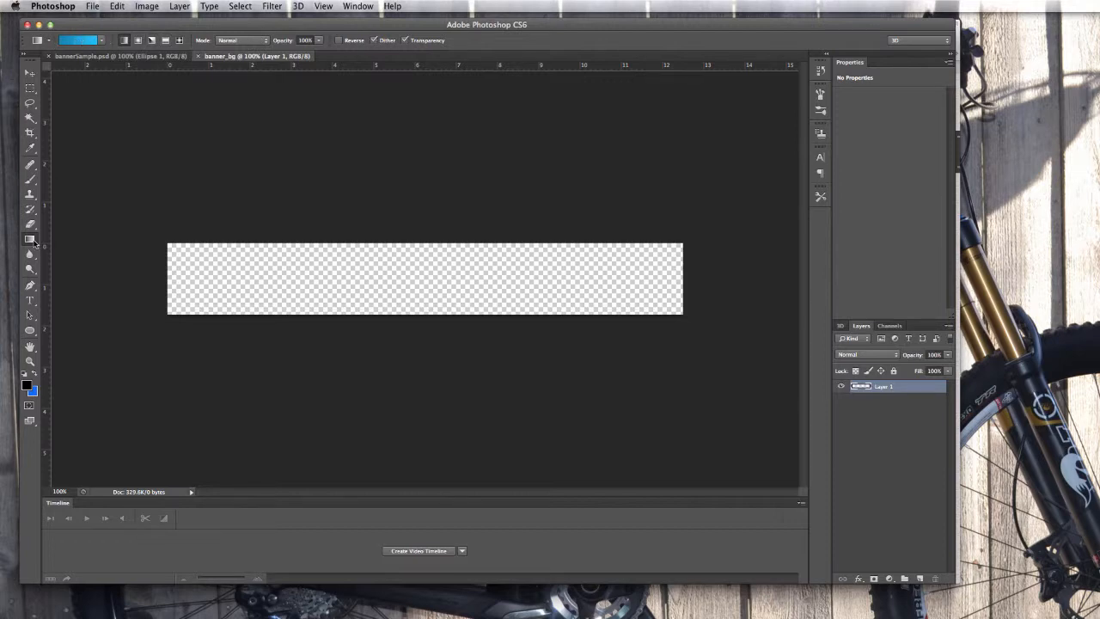
In the gradient editor, set the left colour stop to #0099cc blue.
{"action": "left_click", "coordinate": [75, 43]}
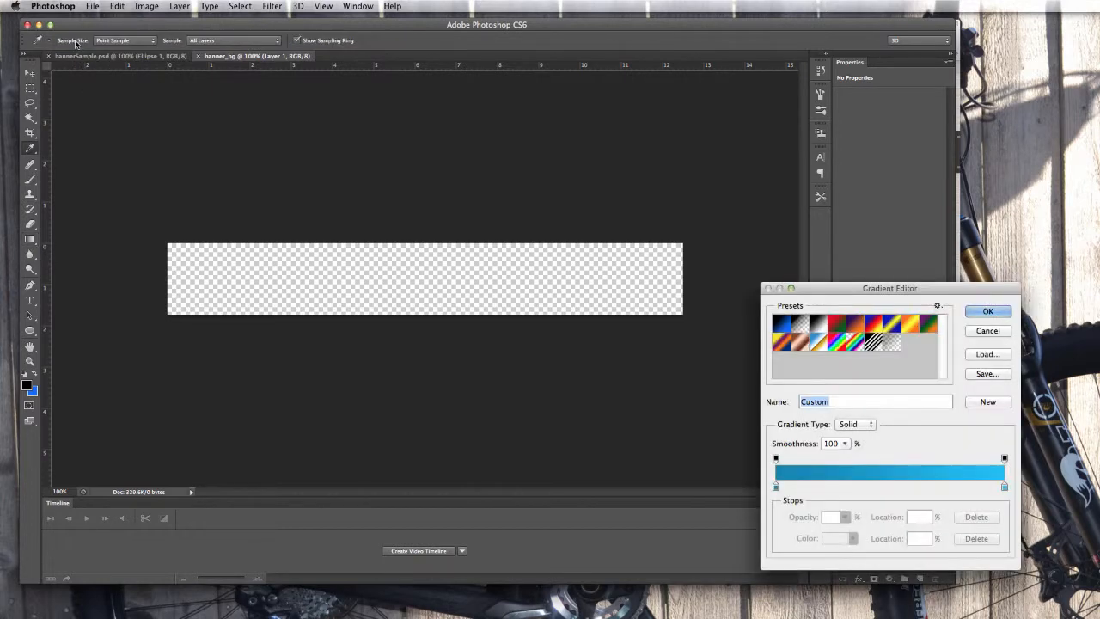
{"action": "left_click_drag", "start_coordinate": [855, 288], "coordinate": [416, 194]}
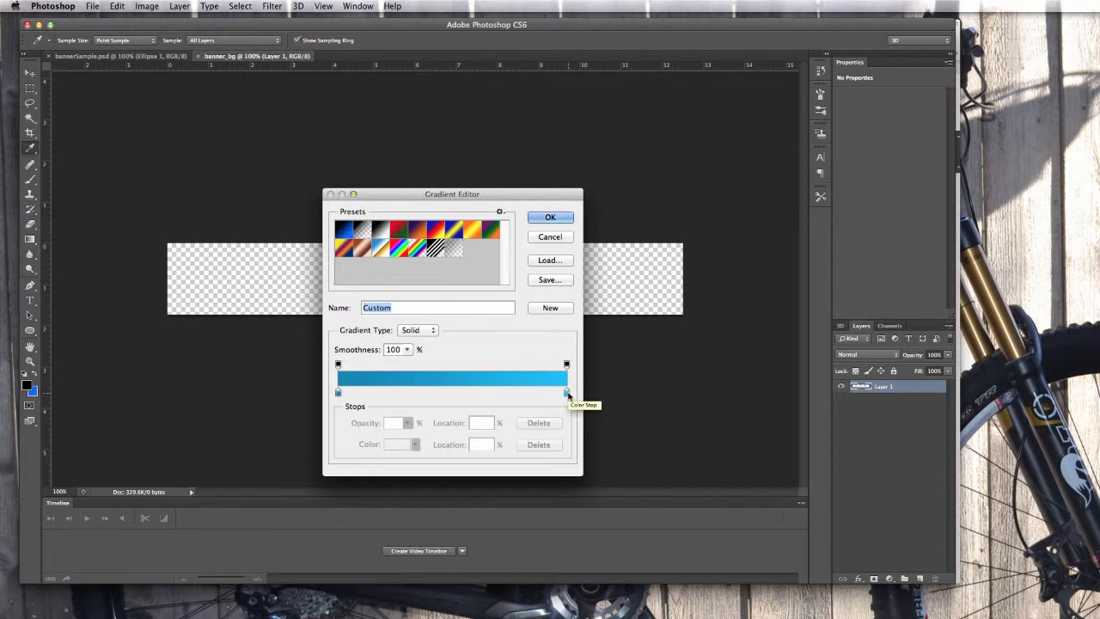
{"action": "left_click", "coordinate": [337, 393]}
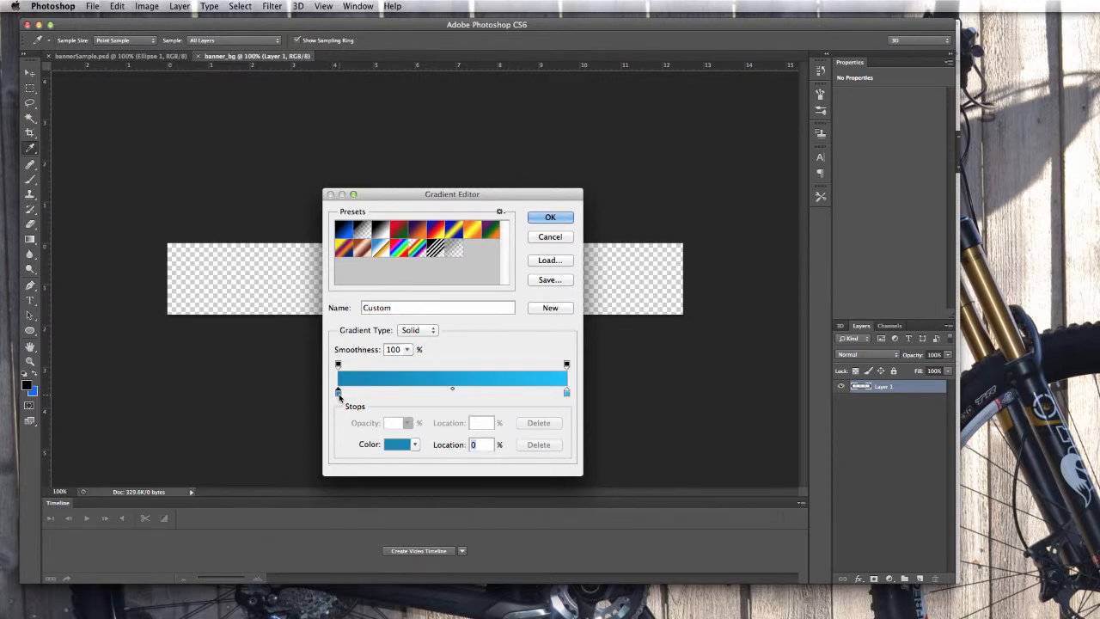
{"action": "left_click", "coordinate": [396, 446]}
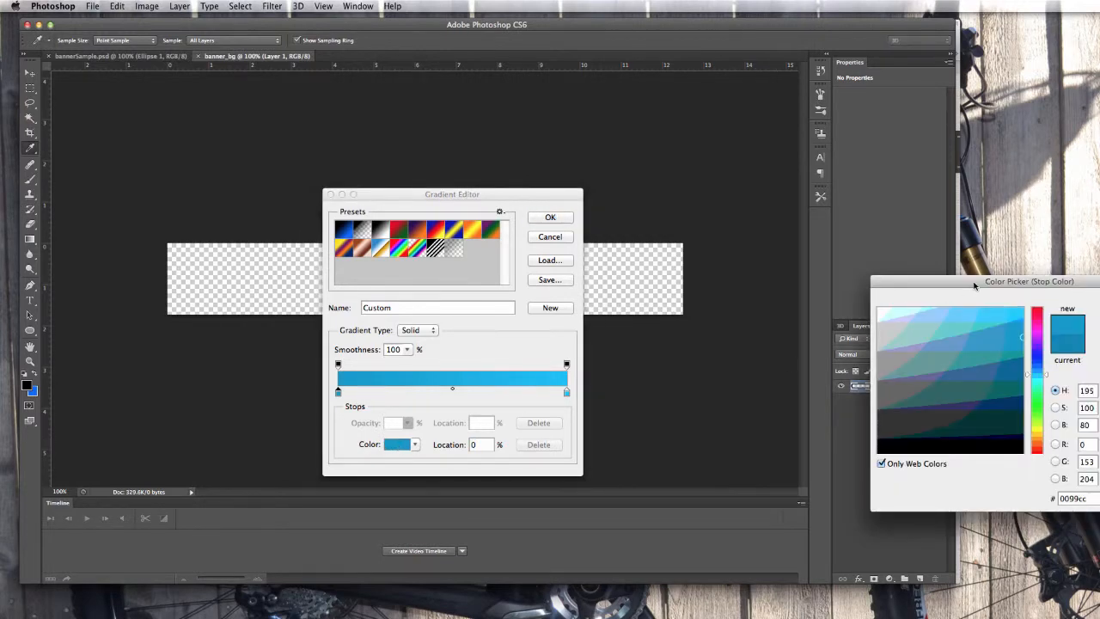
{"action": "left_click_drag", "start_coordinate": [994, 290], "coordinate": [521, 221]}
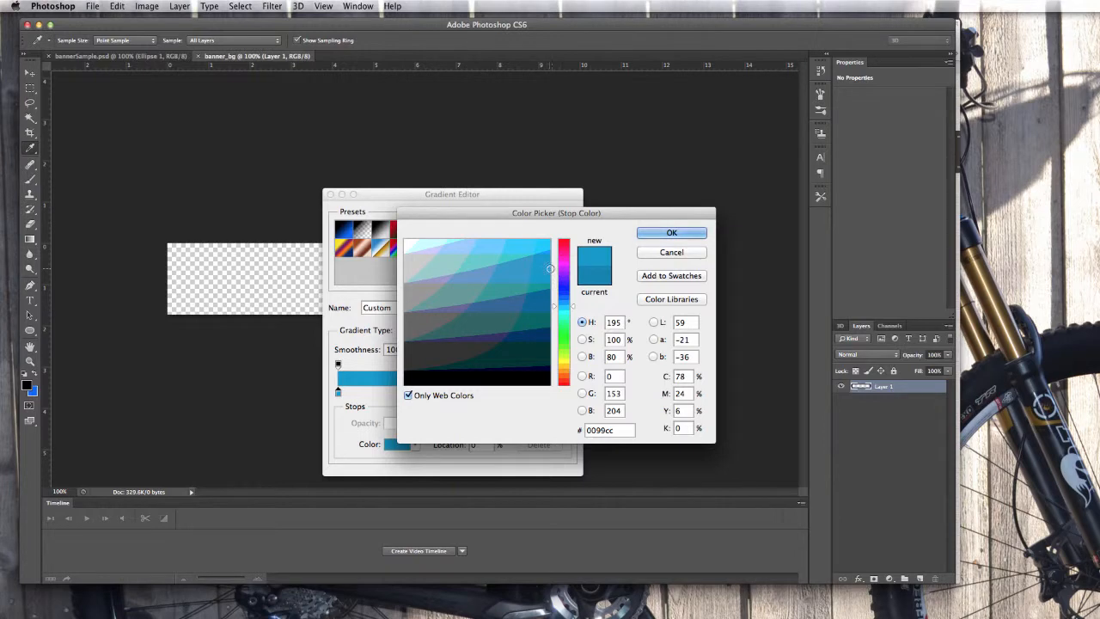
{"action": "left_click", "coordinate": [671, 233]}
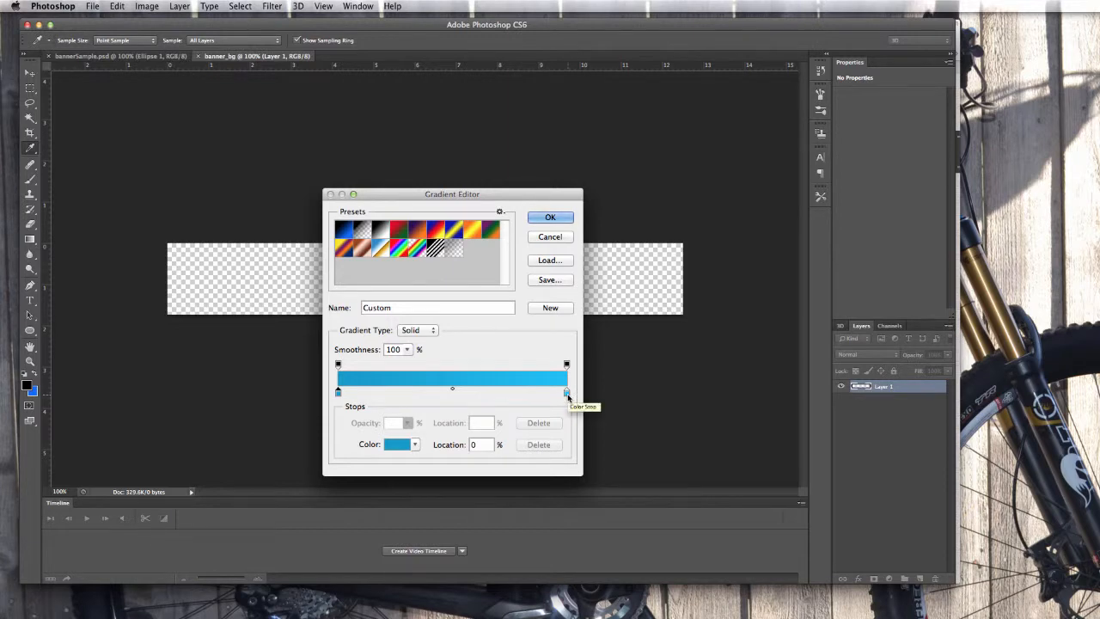
Set the right colour stop to #00ccff light blue and keep the edited gradient.
{"action": "left_click", "coordinate": [567, 395]}
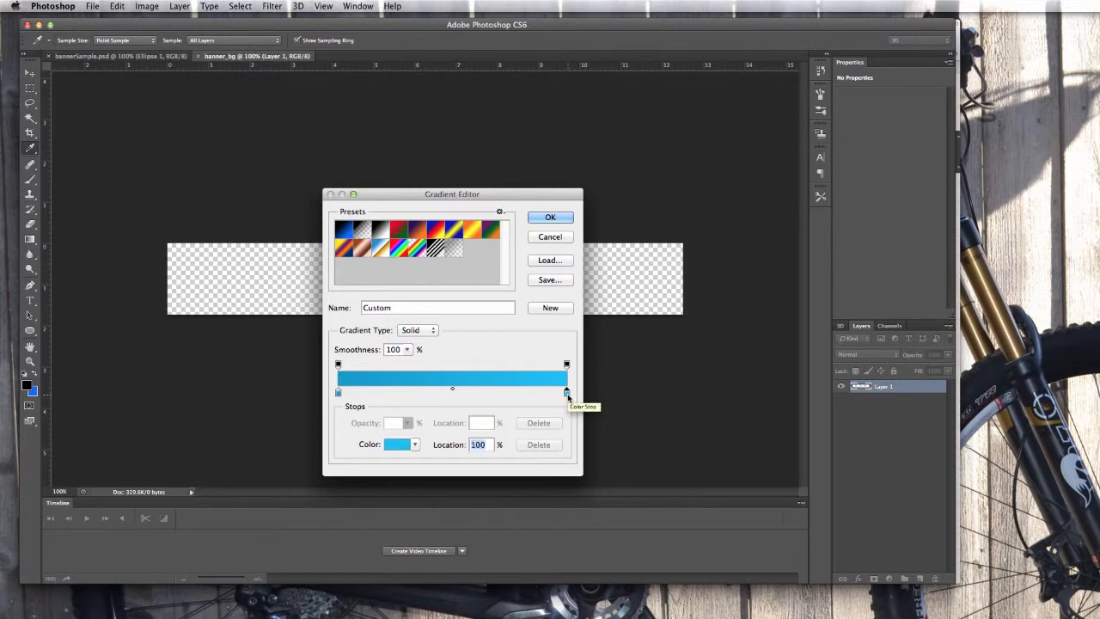
{"action": "left_click", "coordinate": [395, 445]}
{"action": "left_click_drag", "start_coordinate": [531, 213], "coordinate": [521, 214]}
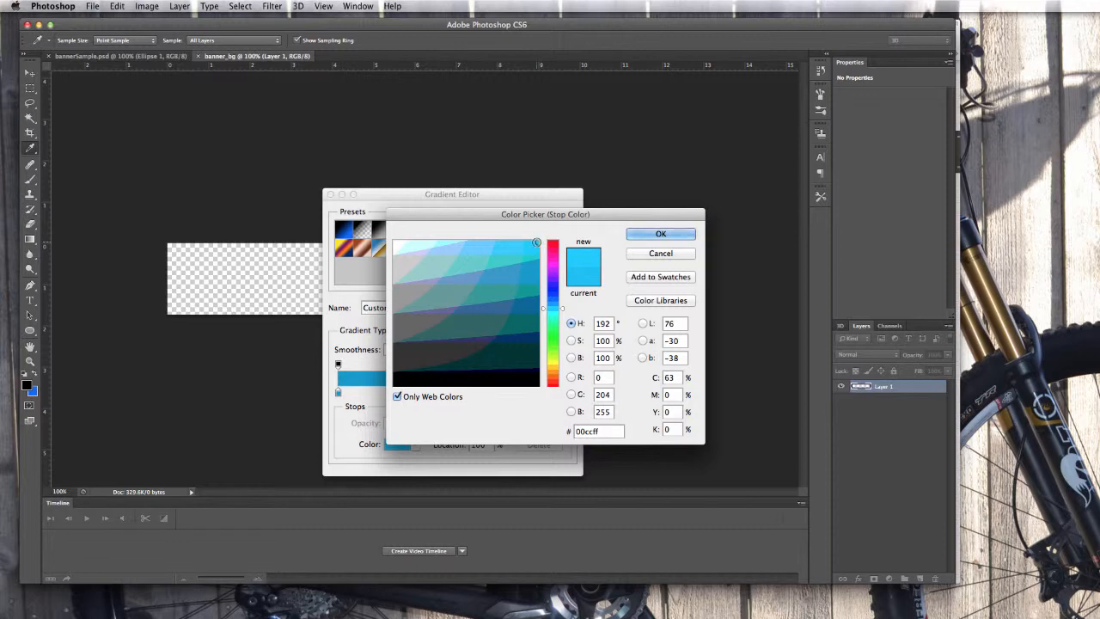
{"action": "left_click", "coordinate": [658, 234]}
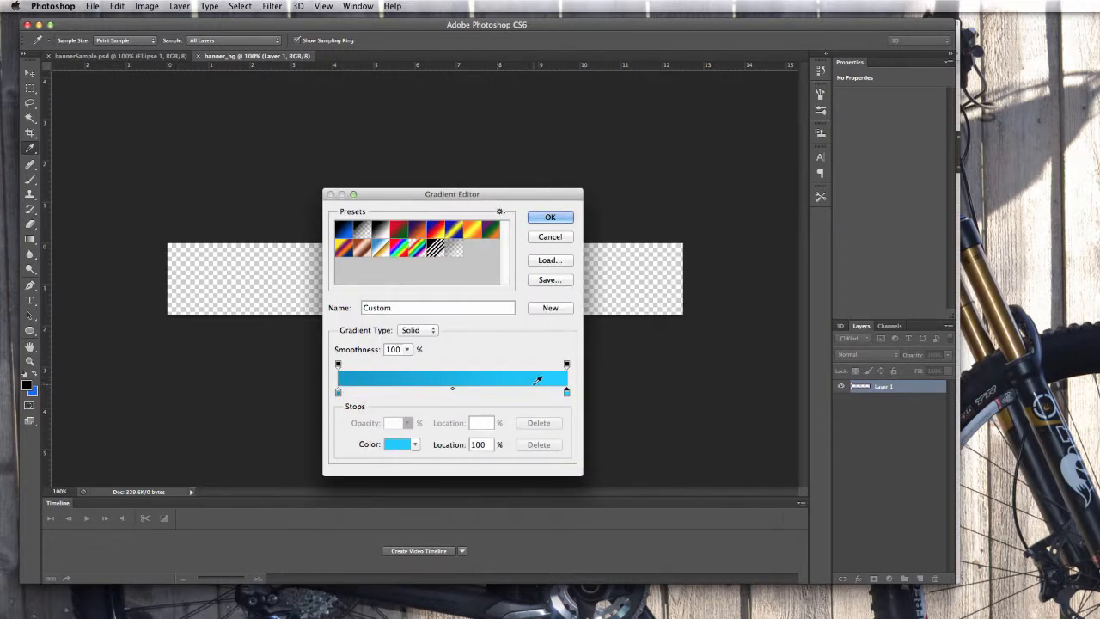
{"action": "left_click", "coordinate": [550, 217]}
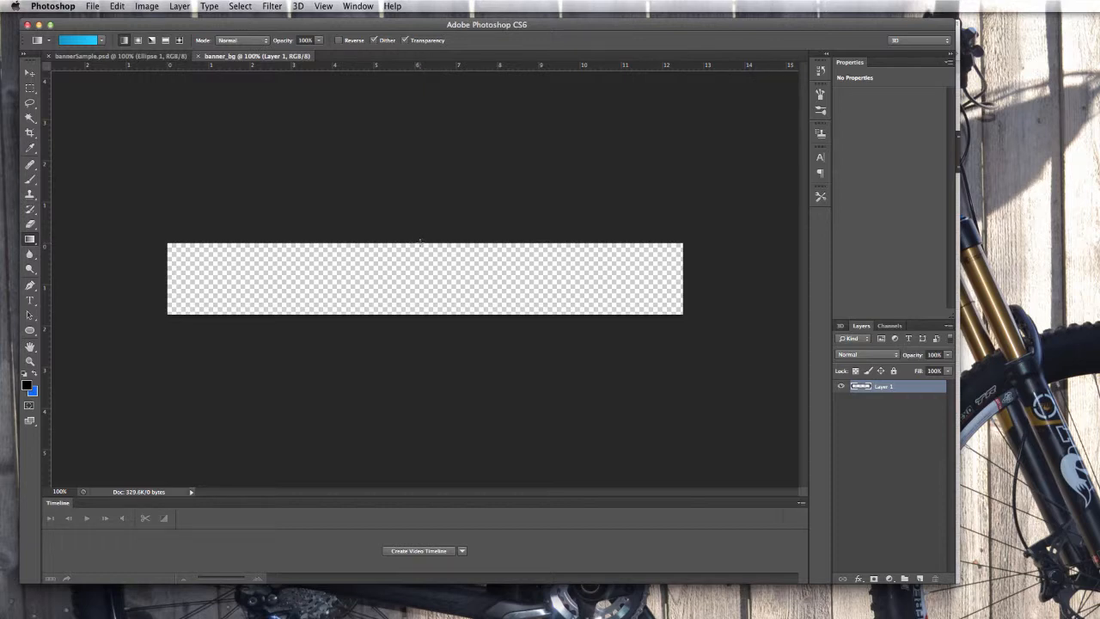
Drag the blue gradient vertically across Layer 1, redoing it so the top is brighter.
{"action": "left_click_drag", "start_coordinate": [418, 247], "coordinate": [417, 314]}
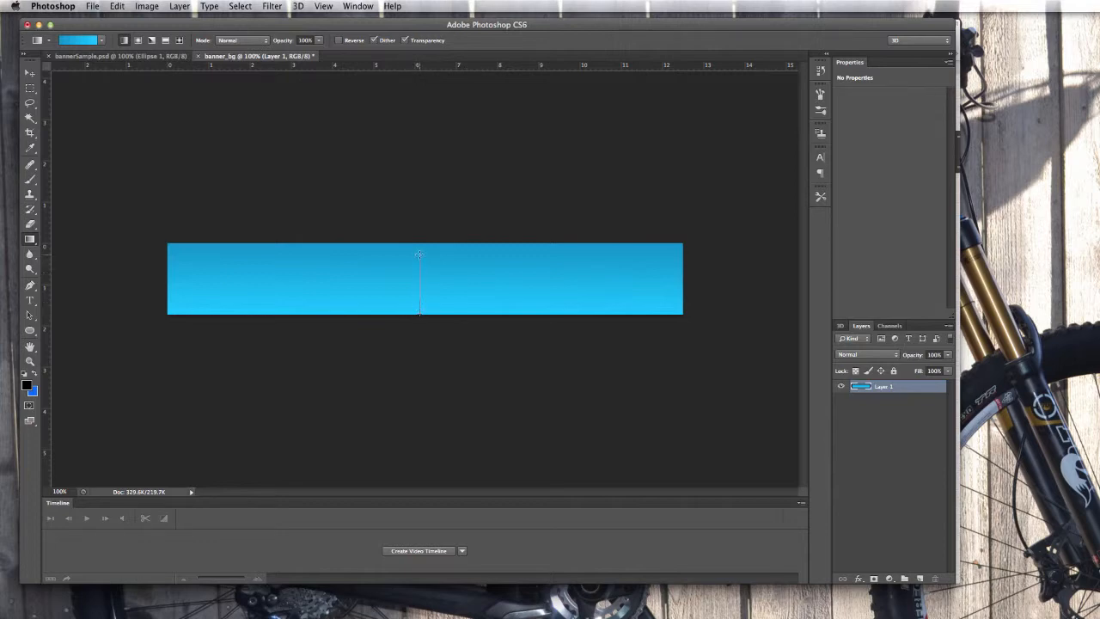
{"action": "left_click_drag", "start_coordinate": [420, 254], "coordinate": [418, 241]}
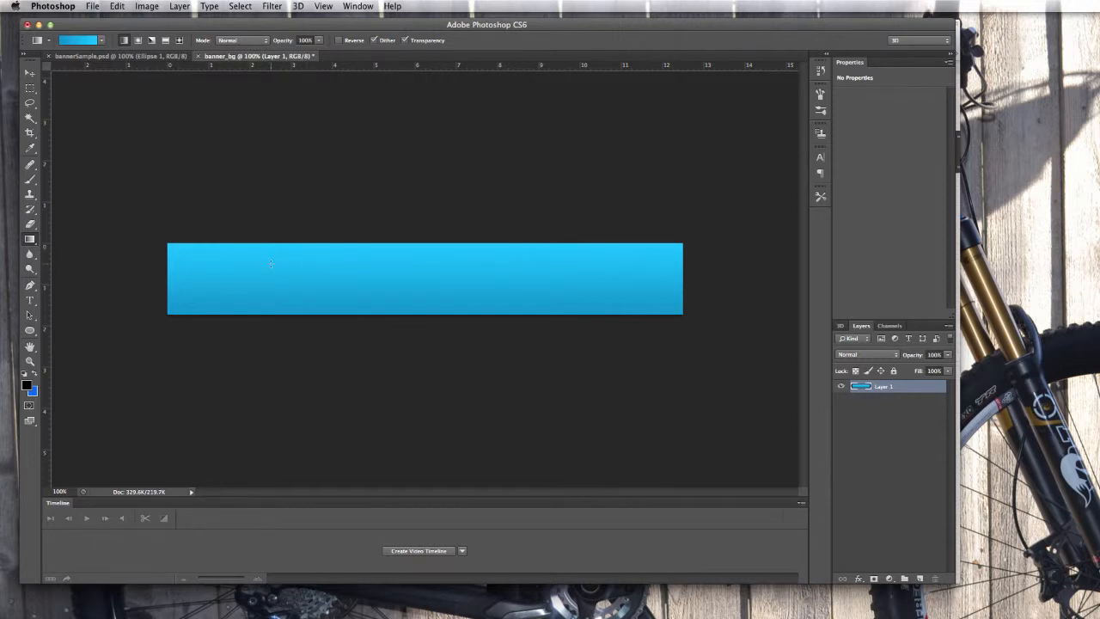
{"action": "left_click", "coordinate": [30, 301]}
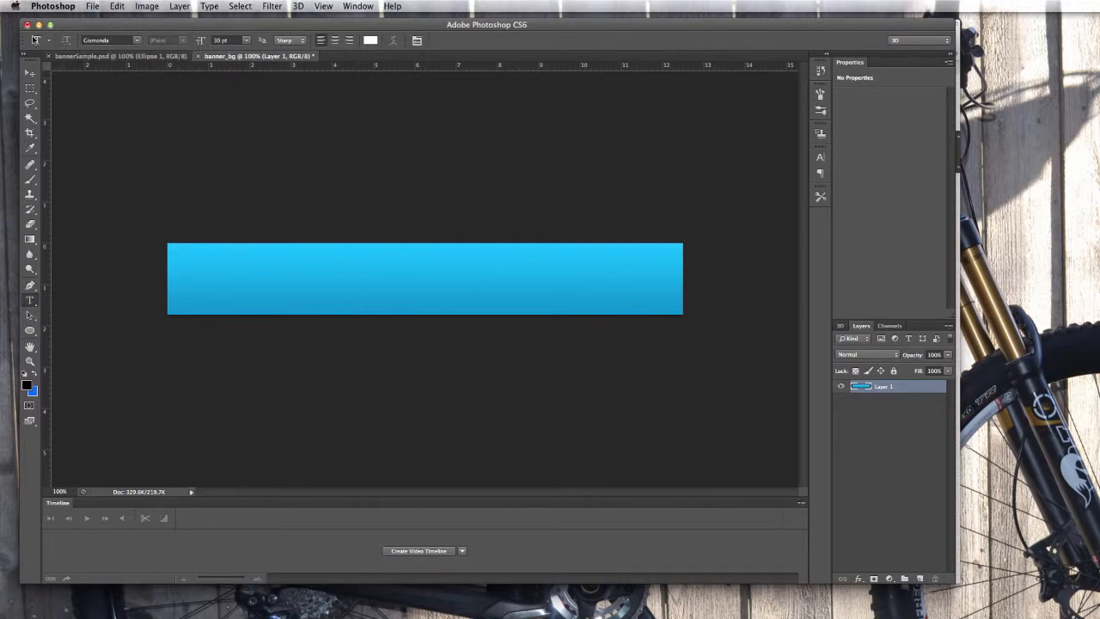
{"action": "left_click", "coordinate": [138, 41]}
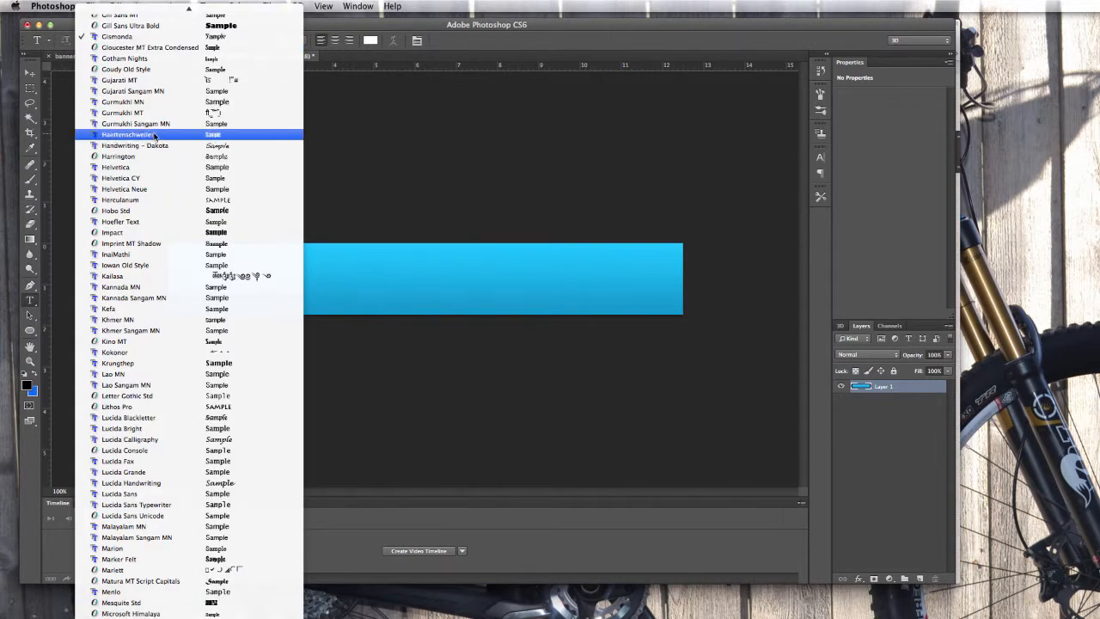
{"action": "scroll", "coordinate": [154, 135], "scroll_direction": "up", "scroll_amount": 15}
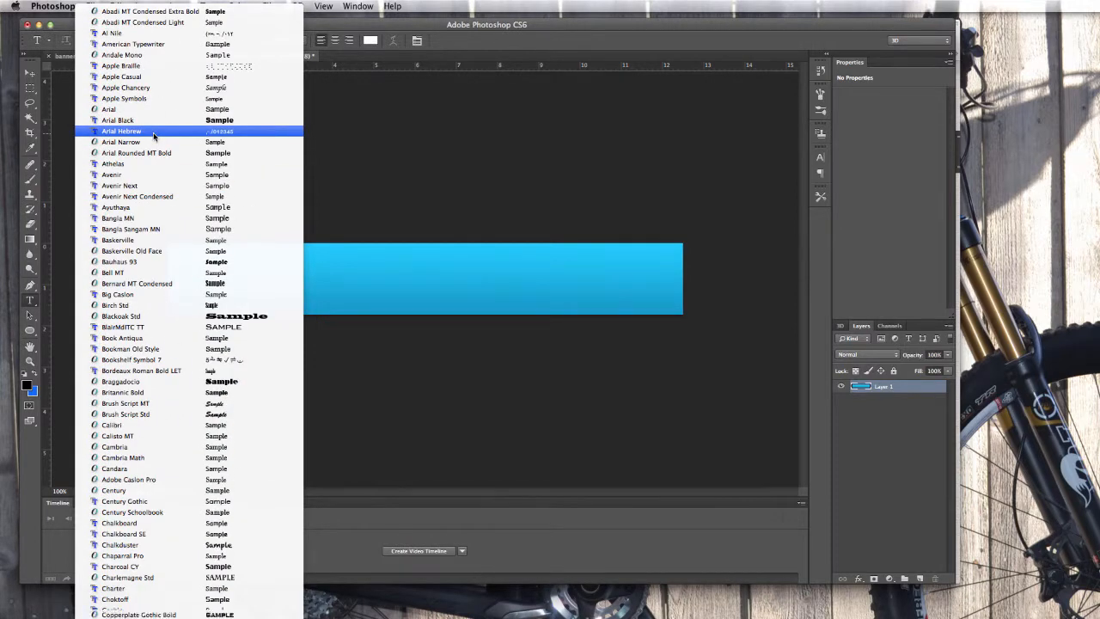
{"action": "scroll", "coordinate": [153, 135], "scroll_direction": "down", "scroll_amount": 10}
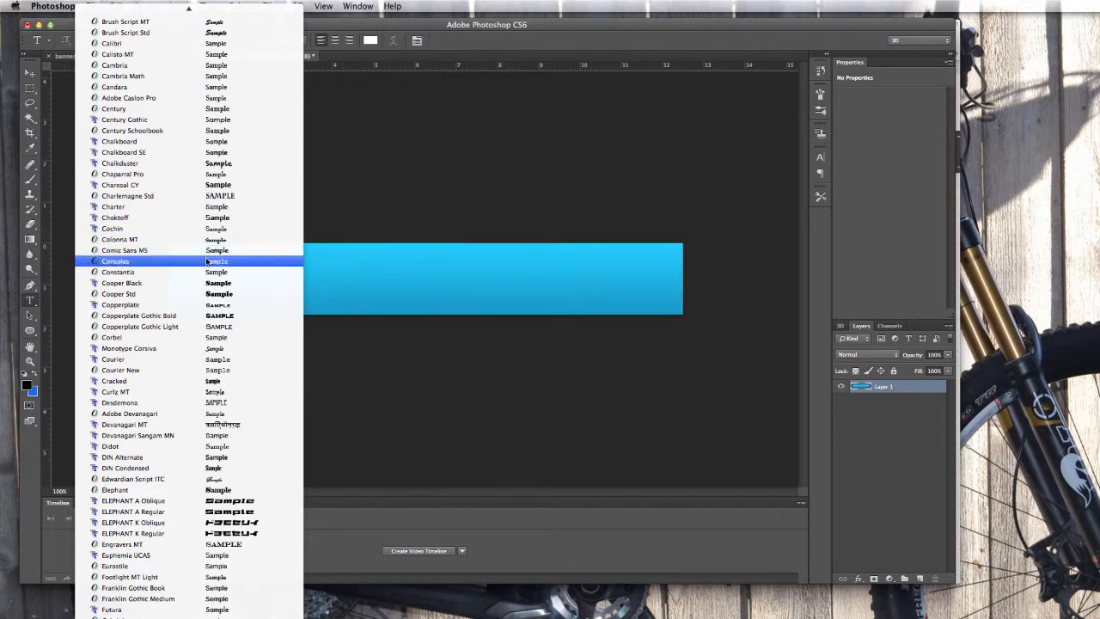
{"action": "scroll", "coordinate": [206, 260], "scroll_direction": "up", "scroll_amount": 3}
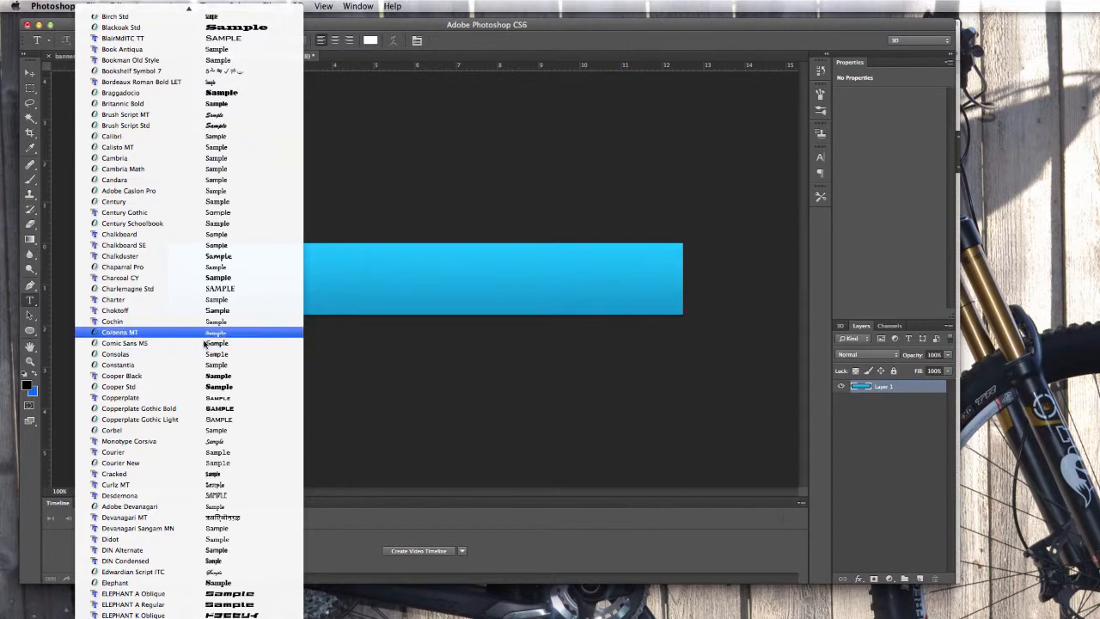
{"action": "scroll", "coordinate": [206, 369], "scroll_direction": "down", "scroll_amount": 5}
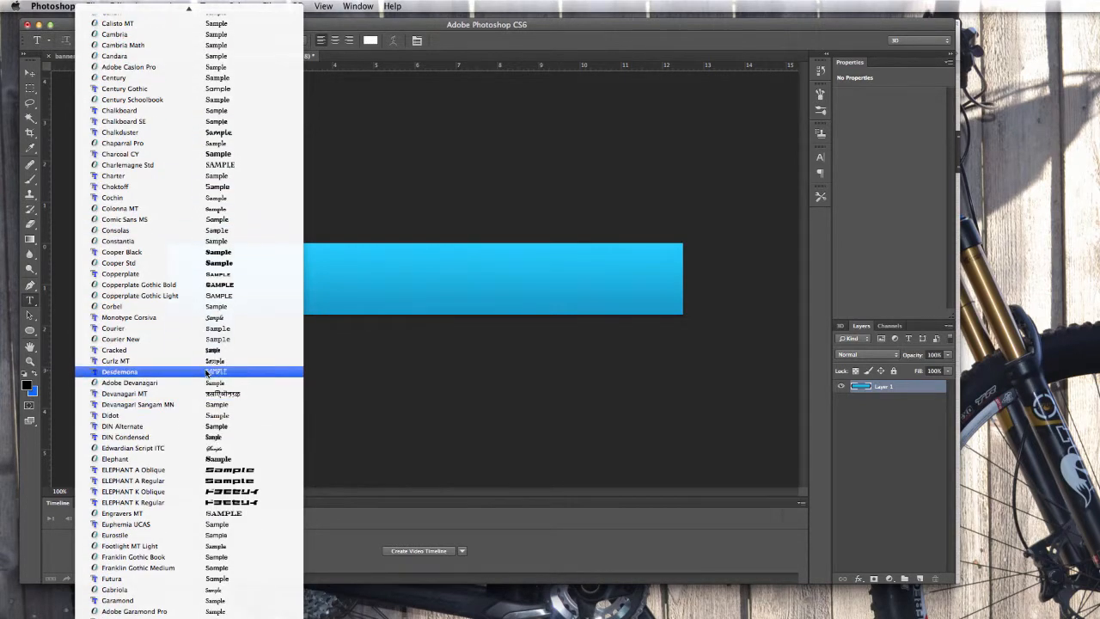
{"action": "left_click", "coordinate": [492, 365]}
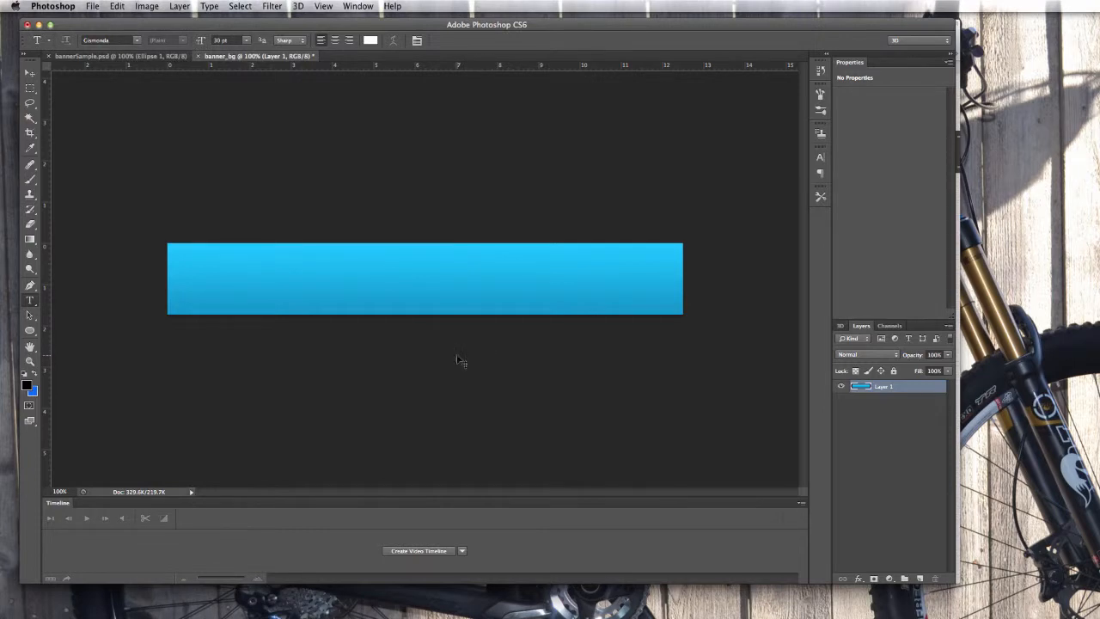
Switch to Safari and go to the Tack-O-Rama home page in its tab.
{"action": "key", "text": "super+Tab"}
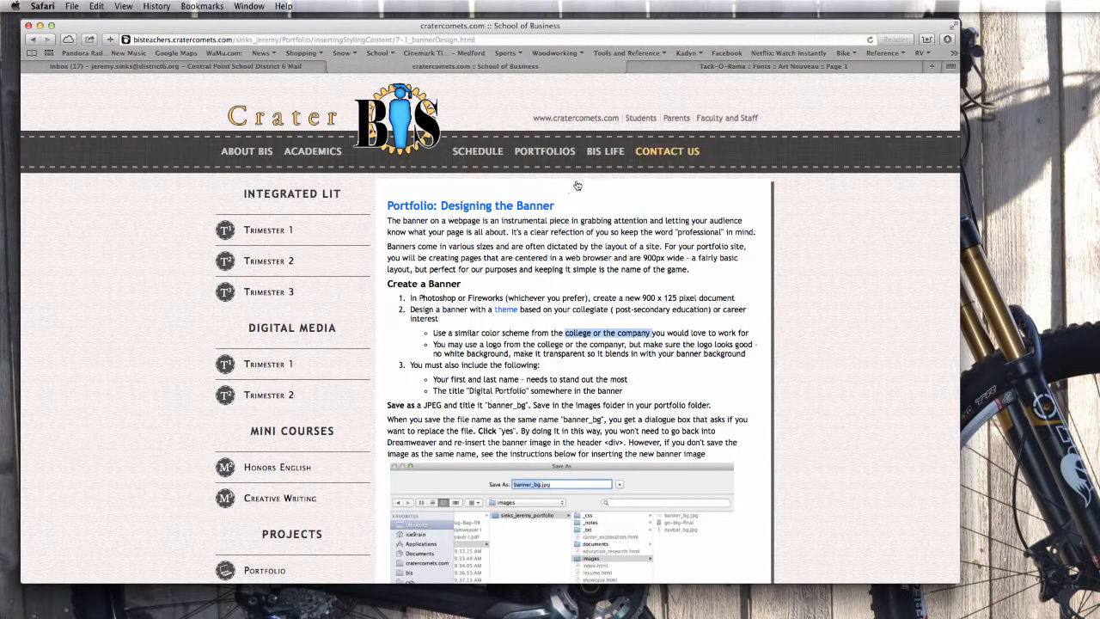
{"action": "left_click", "coordinate": [782, 68]}
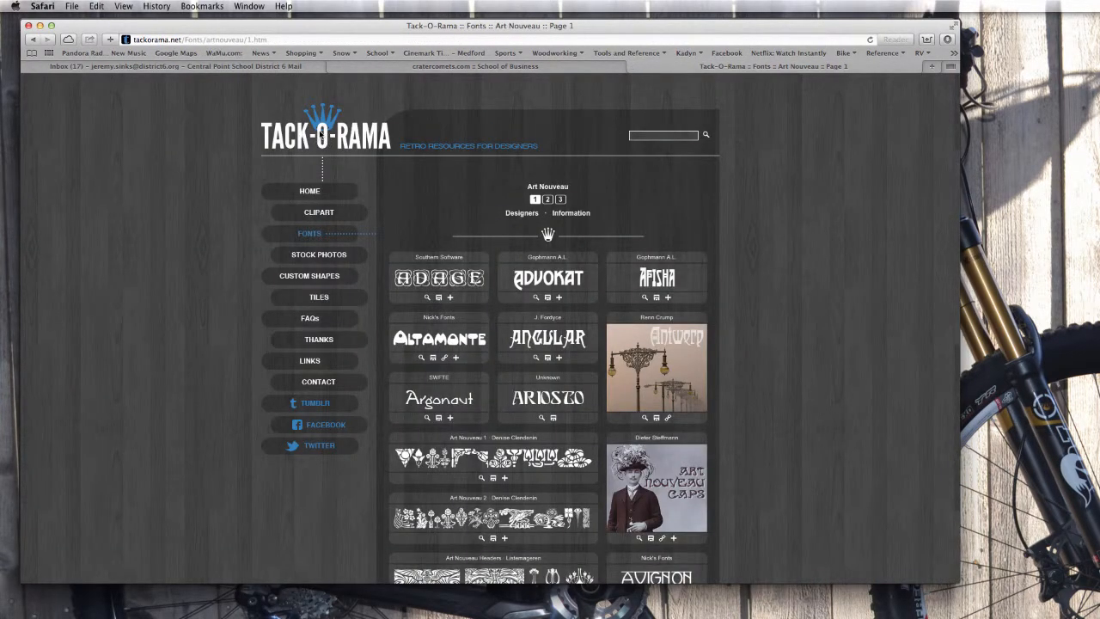
{"action": "left_click", "coordinate": [309, 191]}
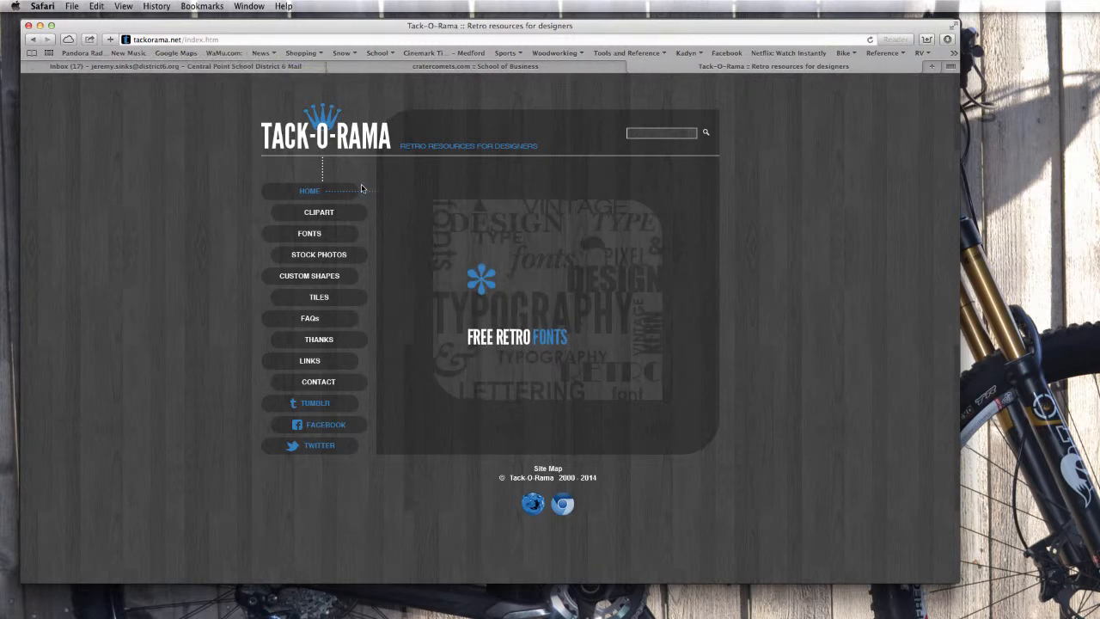
Browse to Tack-O-Rama's Art Nouveau (1890-1910) fonts page, then return to Photoshop.
{"action": "left_click", "coordinate": [314, 236]}
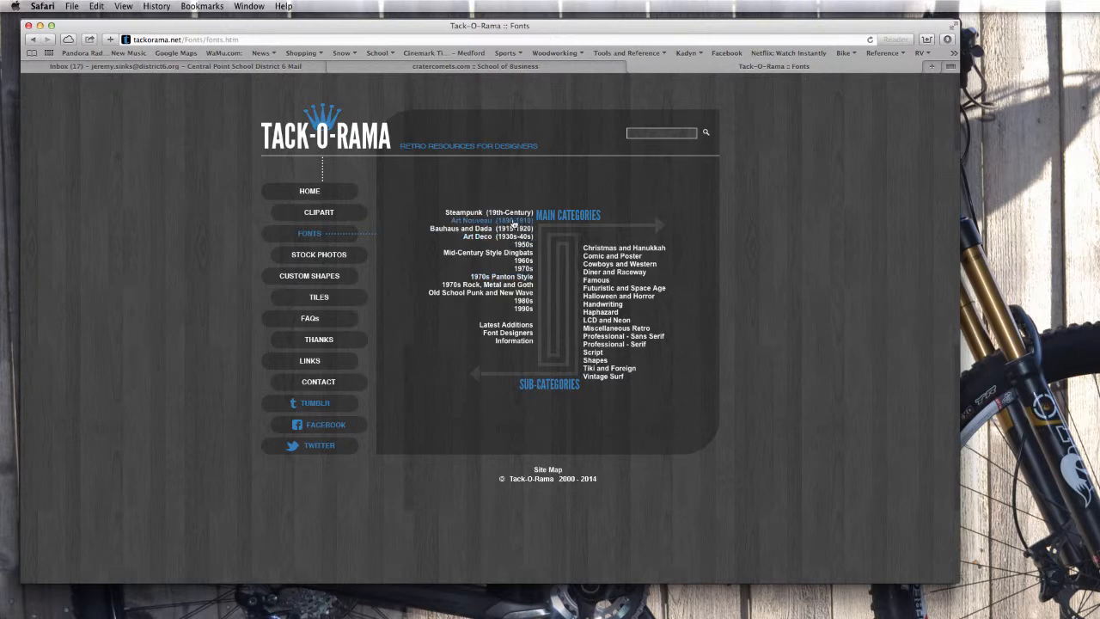
{"action": "left_click", "coordinate": [514, 221]}
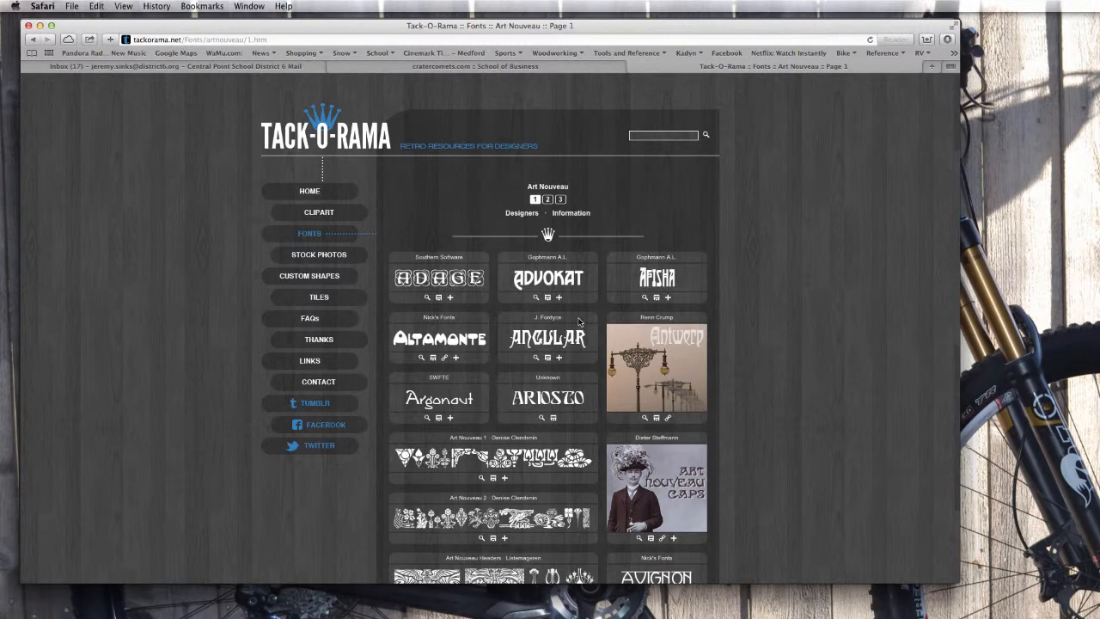
{"action": "key", "text": "super+Tab"}
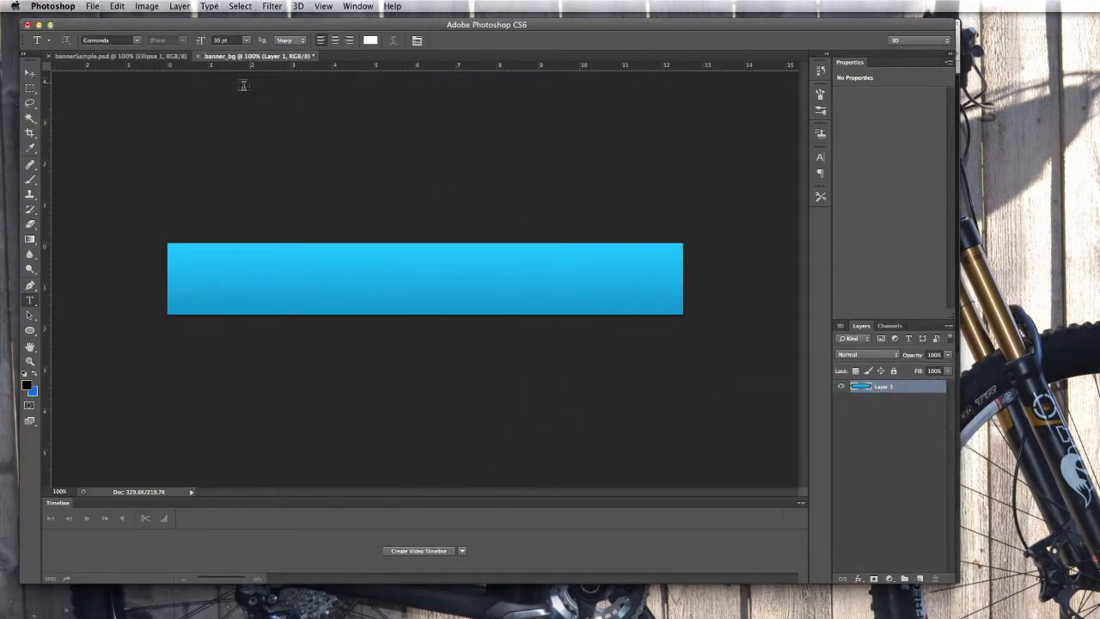
View the bannerSample.psd example banner, then switch back to Safari.
{"action": "left_click", "coordinate": [111, 57]}
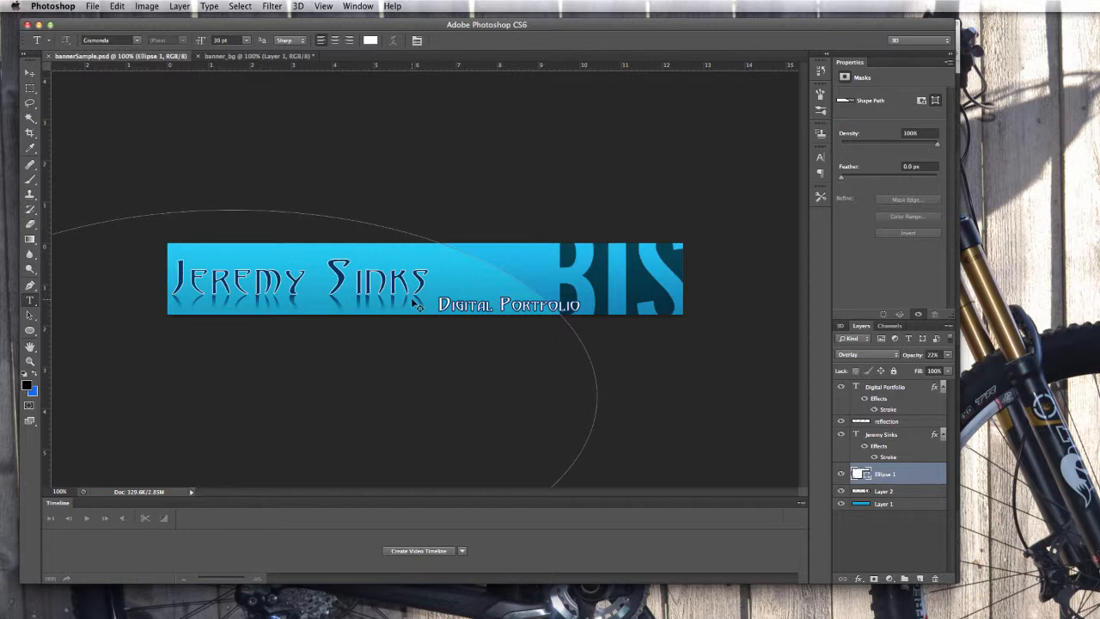
{"action": "key", "text": "super+Tab"}
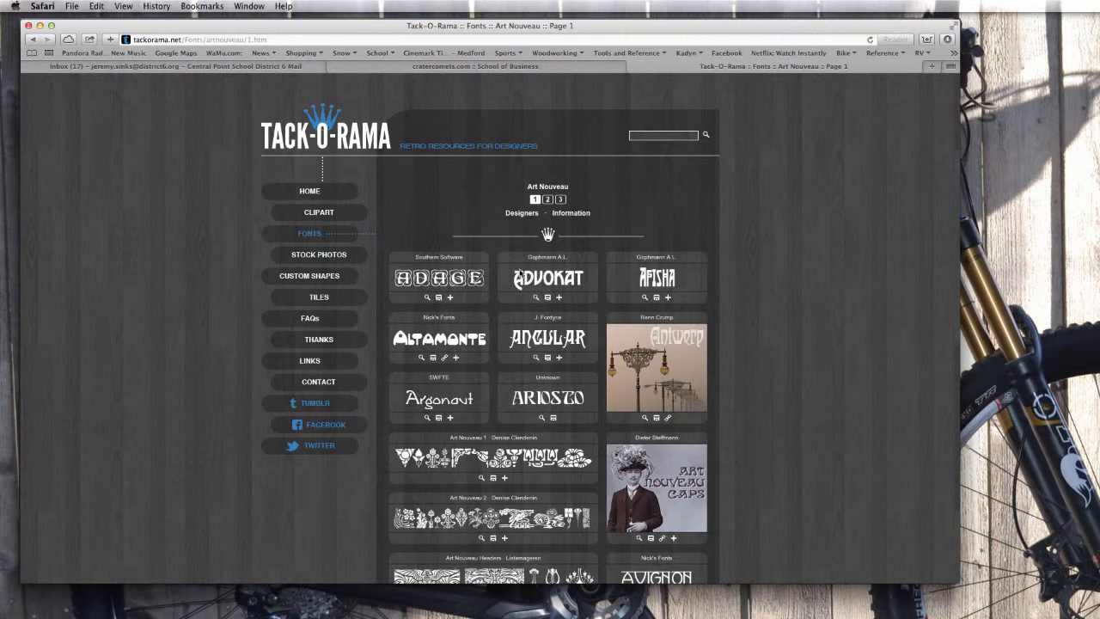
Scroll to the Gismonda tile, download the font, and show Safari's downloads list.
{"action": "scroll", "coordinate": [533, 313], "scroll_direction": "down", "scroll_amount": 1}
{"action": "scroll", "coordinate": [533, 314], "scroll_direction": "down", "scroll_amount": 5}
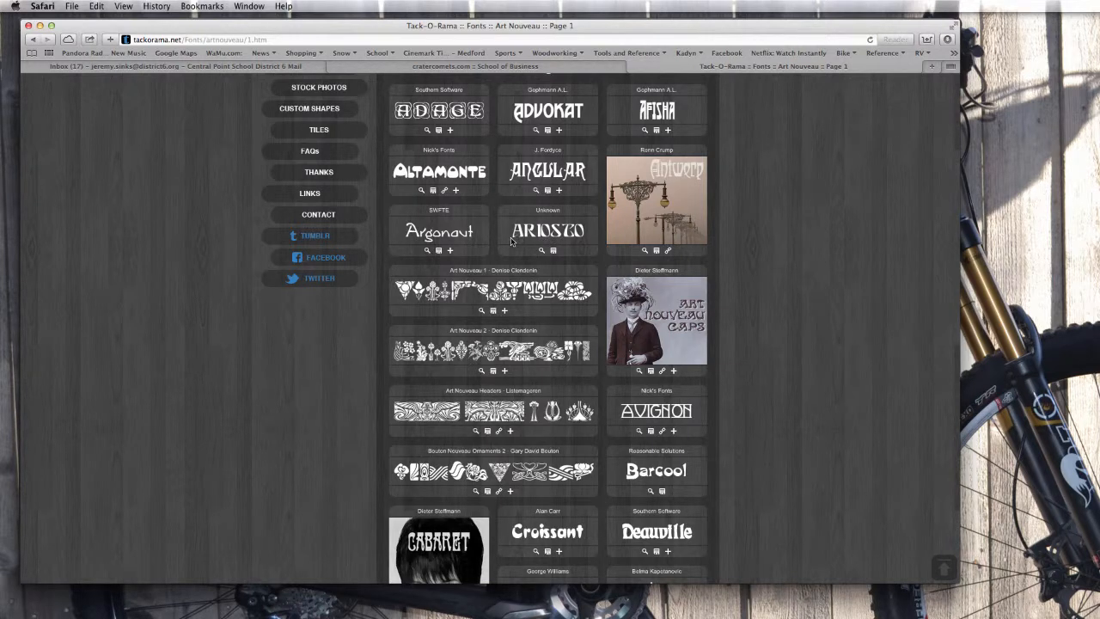
{"action": "scroll", "coordinate": [524, 282], "scroll_direction": "down", "scroll_amount": 3}
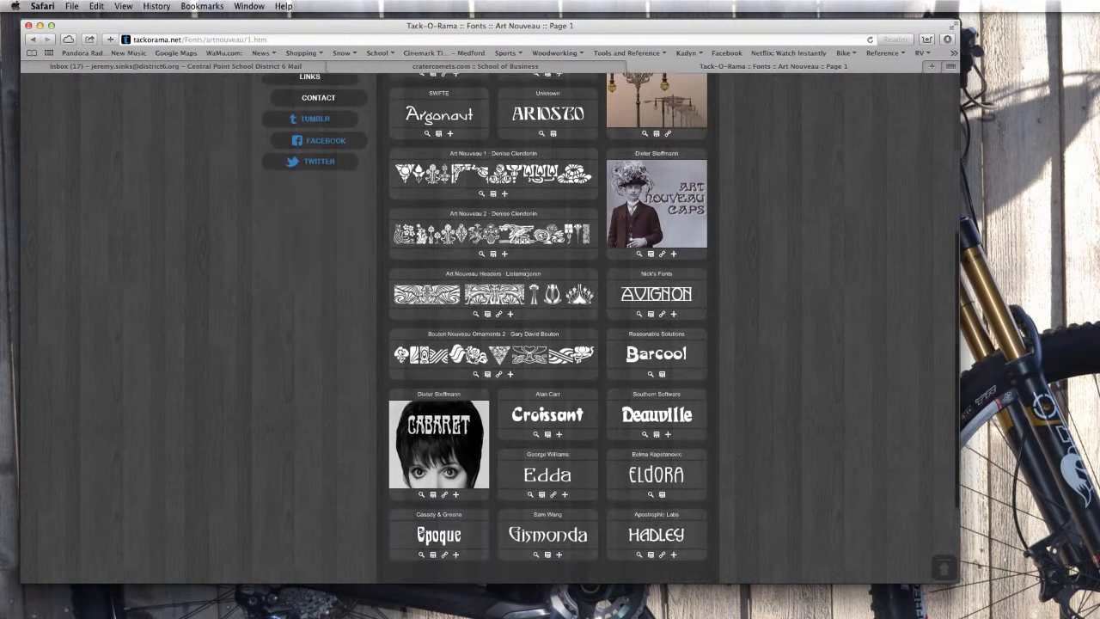
{"action": "scroll", "coordinate": [526, 284], "scroll_direction": "down", "scroll_amount": 3}
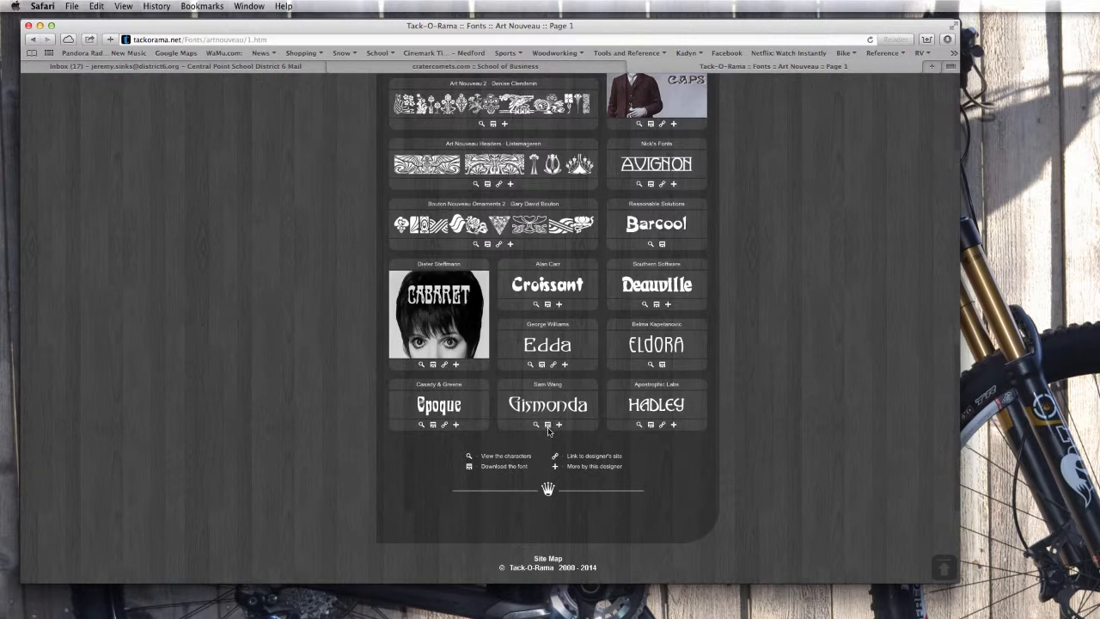
{"action": "left_click", "coordinate": [548, 427]}
{"action": "left_click", "coordinate": [948, 40]}
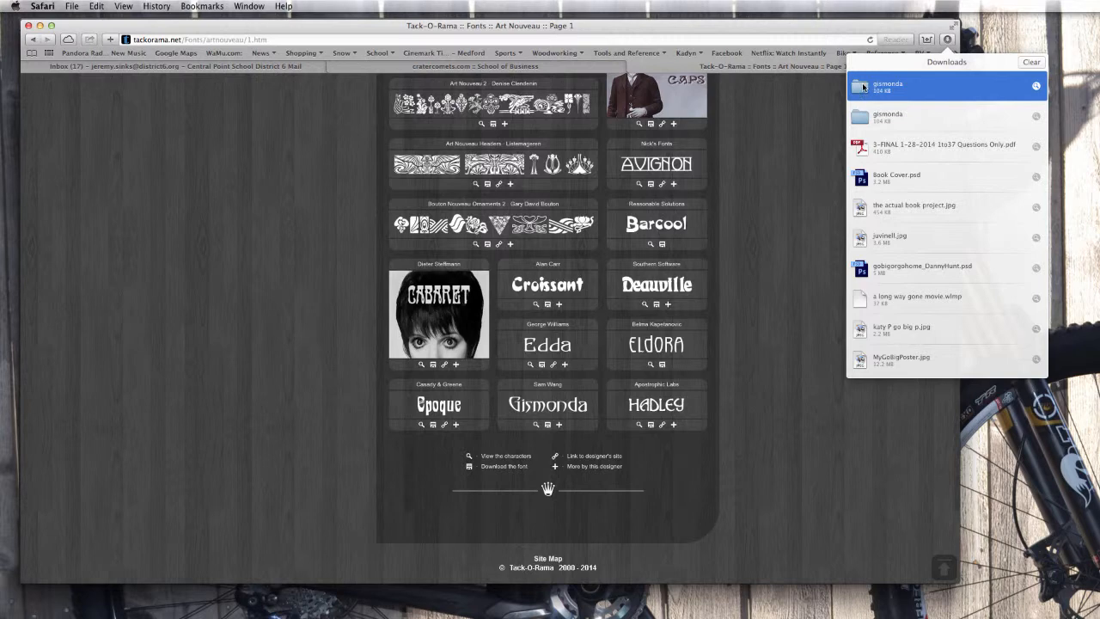
Open the downloaded gismonda folder and preview Gismonda.ttf in Font Book.
{"action": "double_click", "coordinate": [862, 87]}
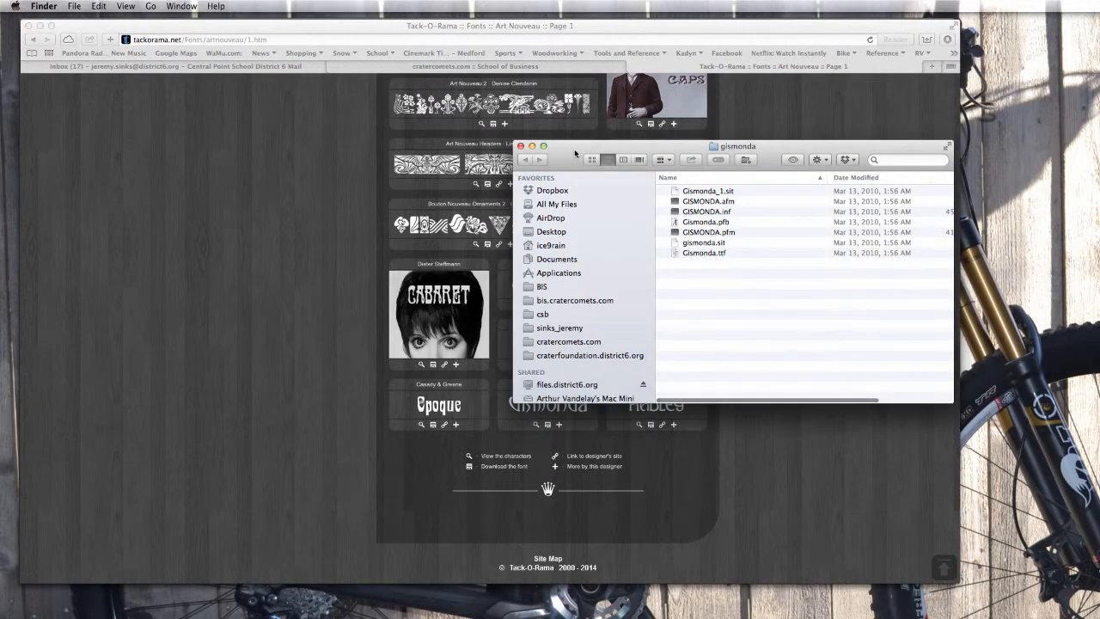
{"action": "left_click_drag", "start_coordinate": [573, 151], "coordinate": [498, 127]}
{"action": "left_click", "coordinate": [624, 229]}
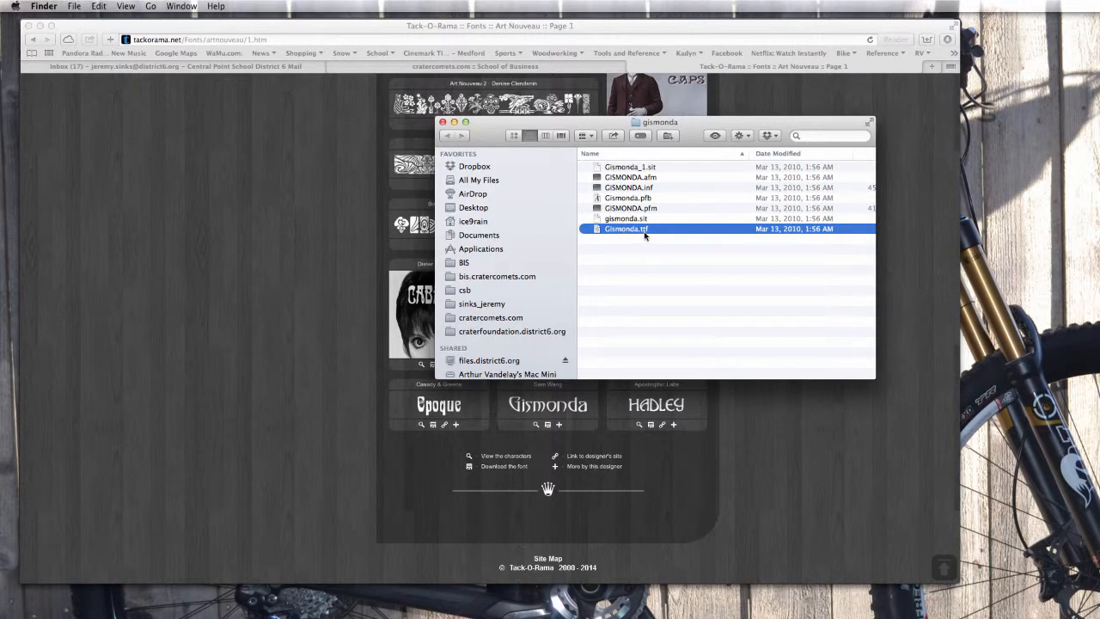
{"action": "double_click", "coordinate": [596, 230]}
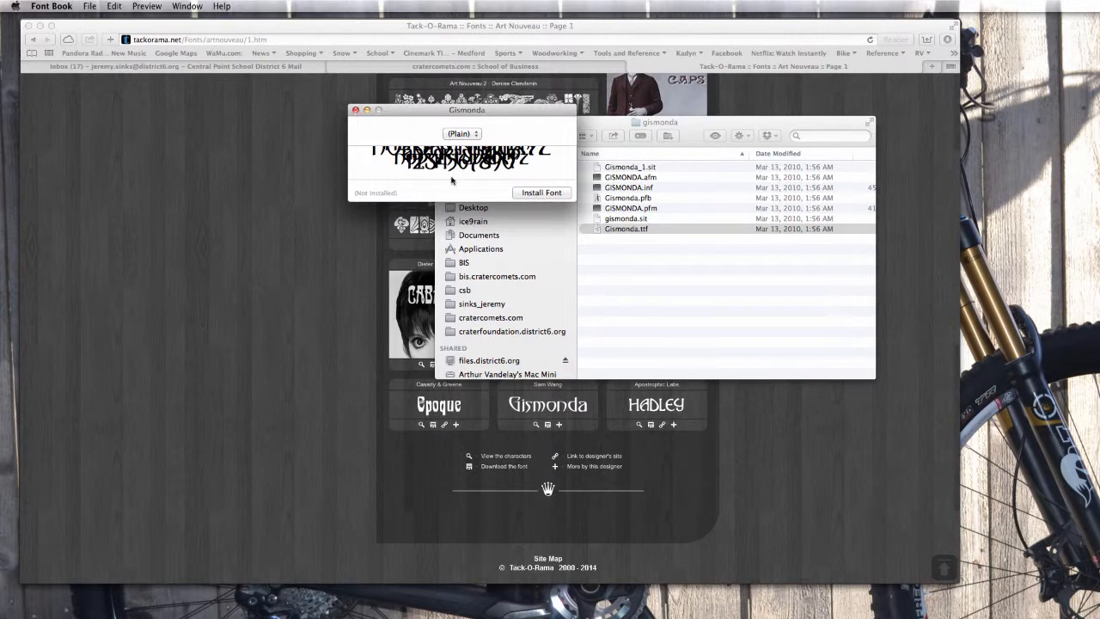
Close the font preview and gismonda folder windows and switch back to Photoshop.
{"action": "left_click", "coordinate": [356, 110]}
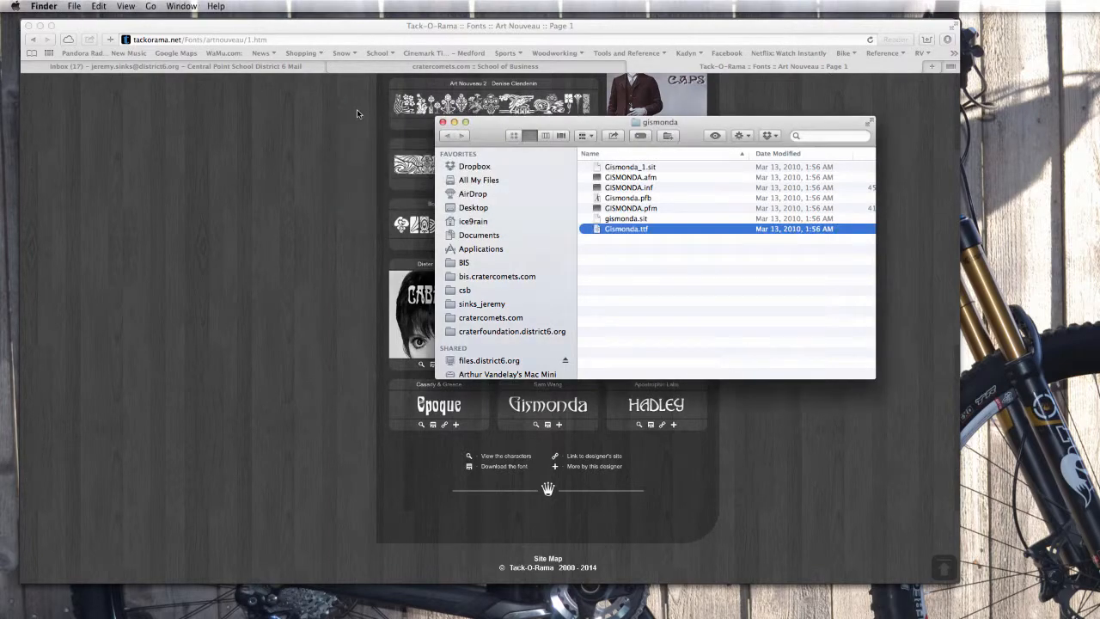
{"action": "left_click", "coordinate": [442, 122]}
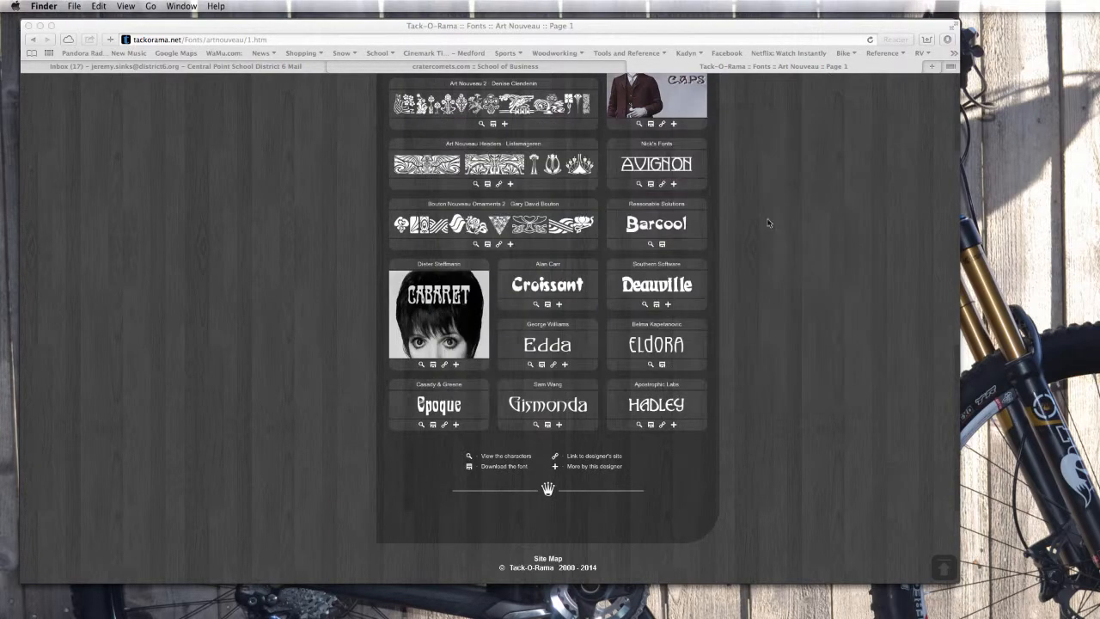
{"action": "scroll", "coordinate": [768, 215], "scroll_direction": "up", "scroll_amount": 15}
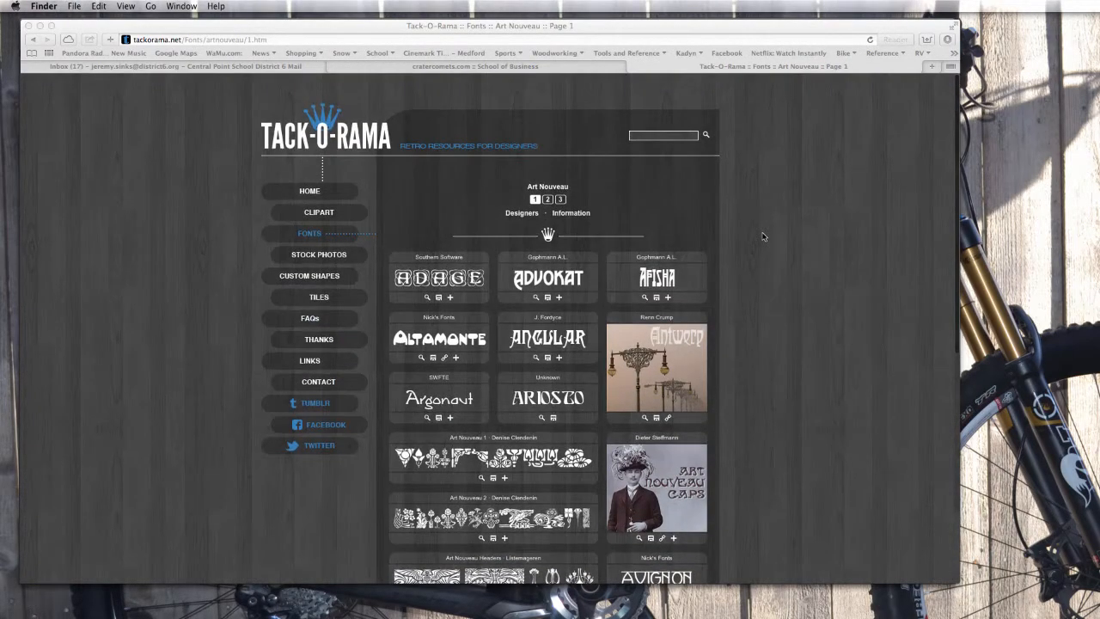
{"action": "key", "text": "super+Tab"}
{"action": "key", "text": "super+Tab"}
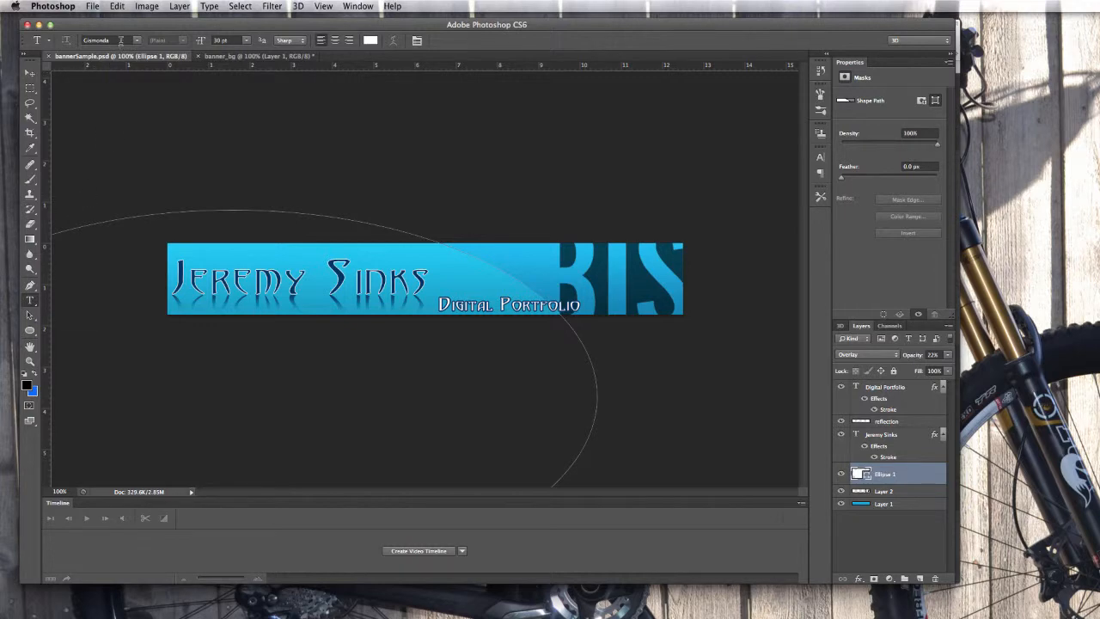
Choose Gismonda as the type font in the Type options bar.
{"action": "left_click", "coordinate": [137, 40]}
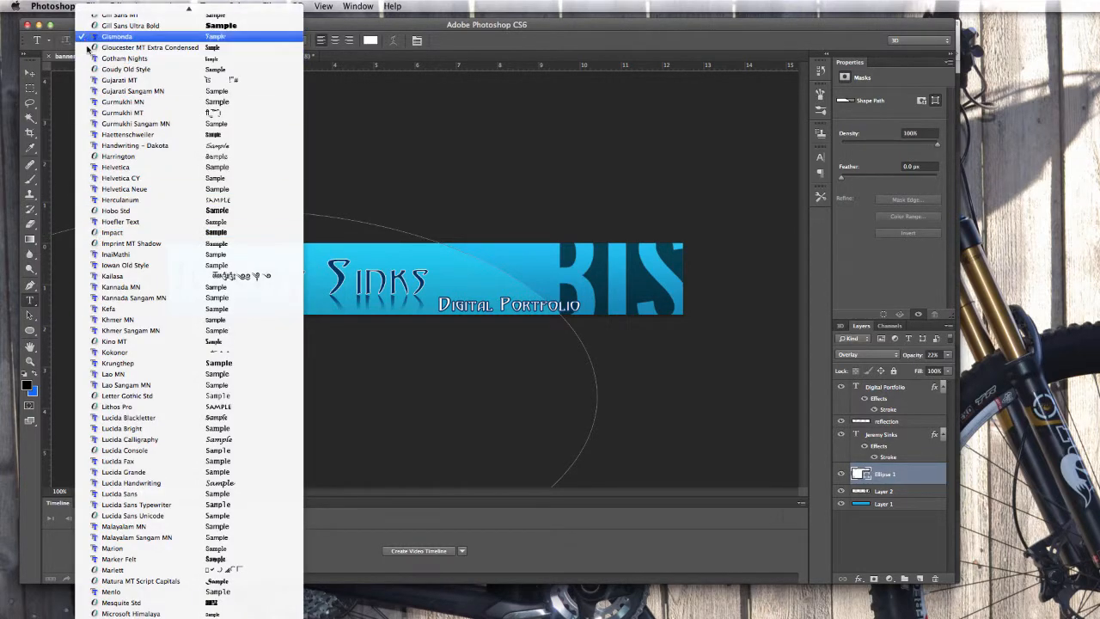
{"action": "left_click", "coordinate": [117, 37]}
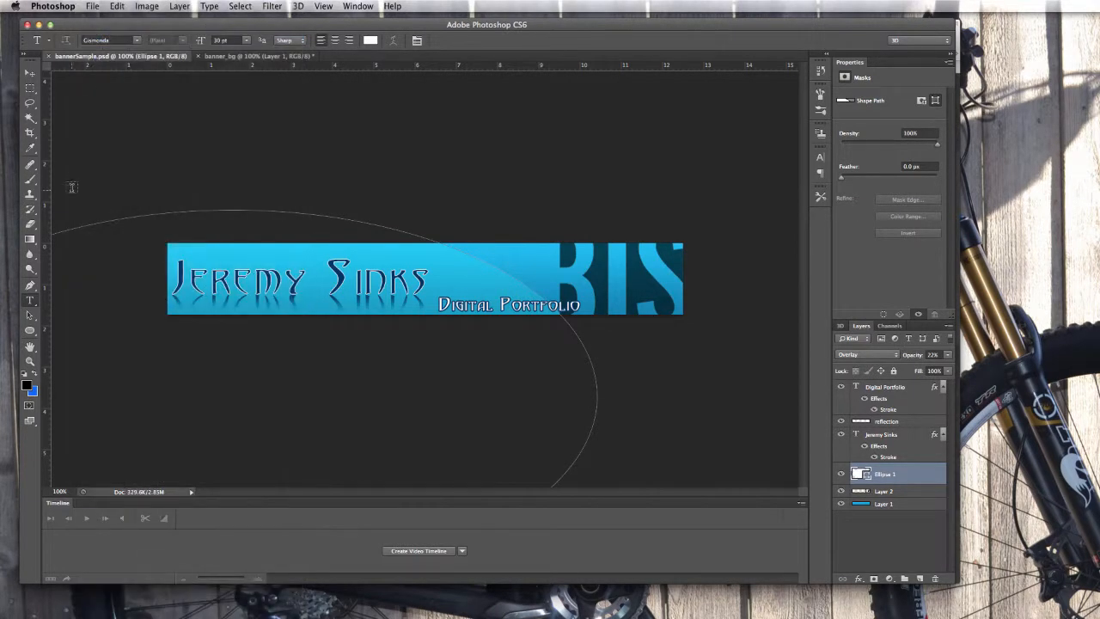
{"action": "left_click", "coordinate": [30, 75]}
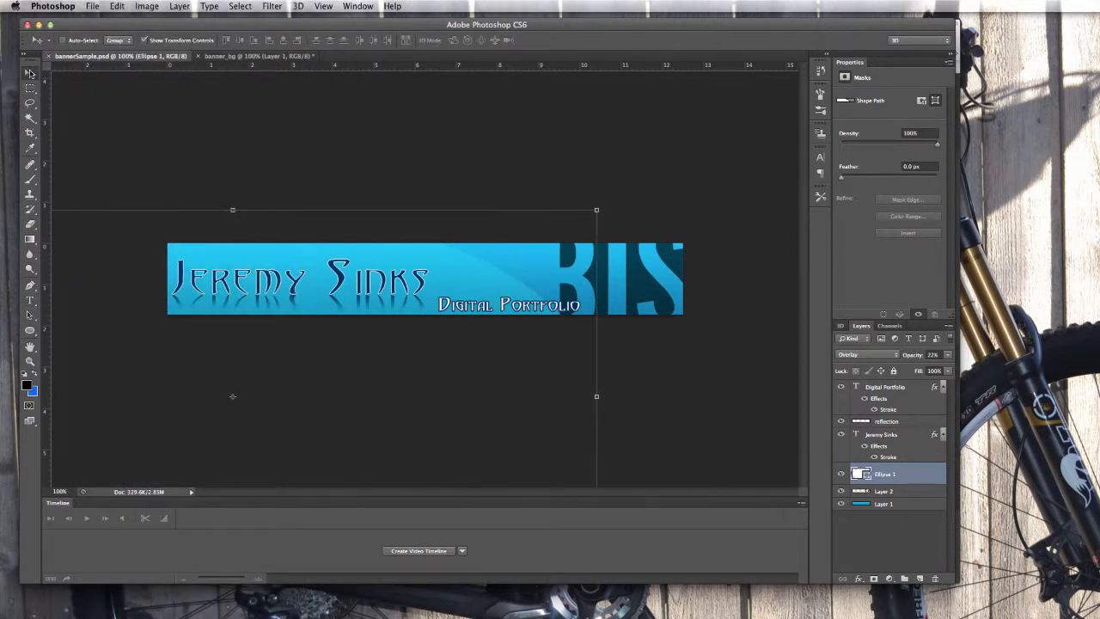
{"action": "left_click", "coordinate": [30, 300]}
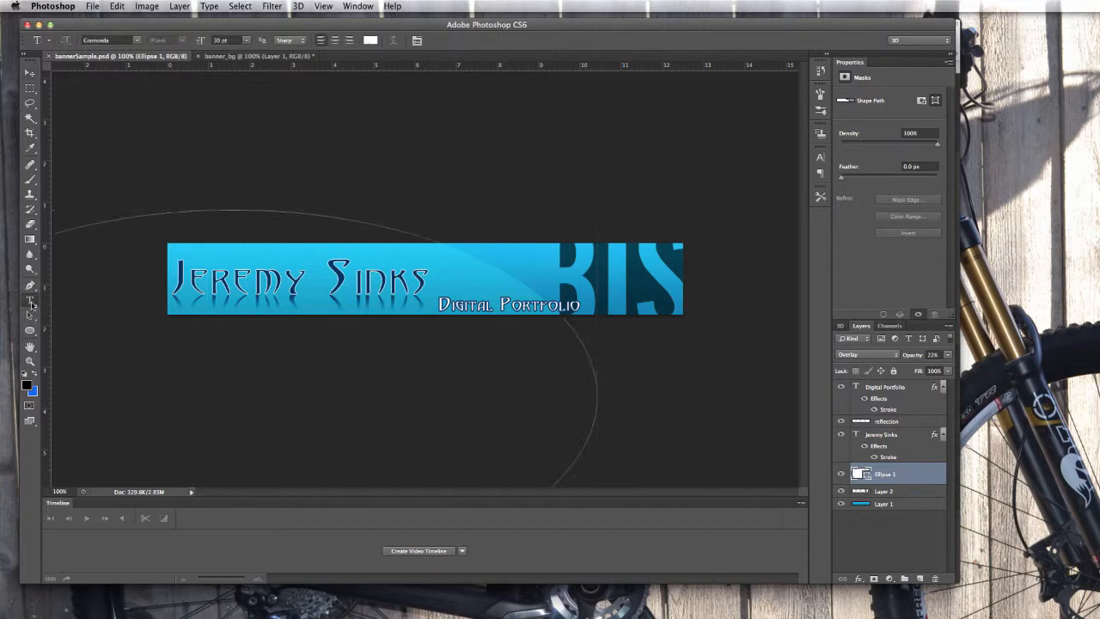
Check that Gismonda stays selected, then bring the banner_bg document to the front.
{"action": "left_click", "coordinate": [137, 40]}
{"action": "scroll", "coordinate": [129, 176], "scroll_direction": "up", "scroll_amount": 5}
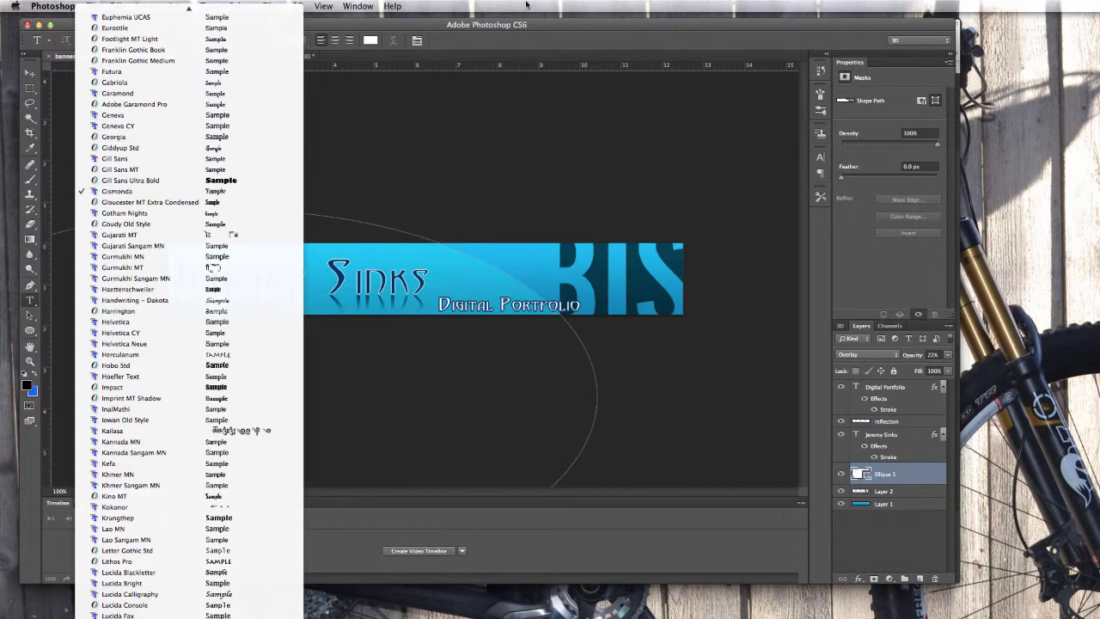
{"action": "left_click", "coordinate": [532, 27]}
{"action": "left_click", "coordinate": [223, 57]}
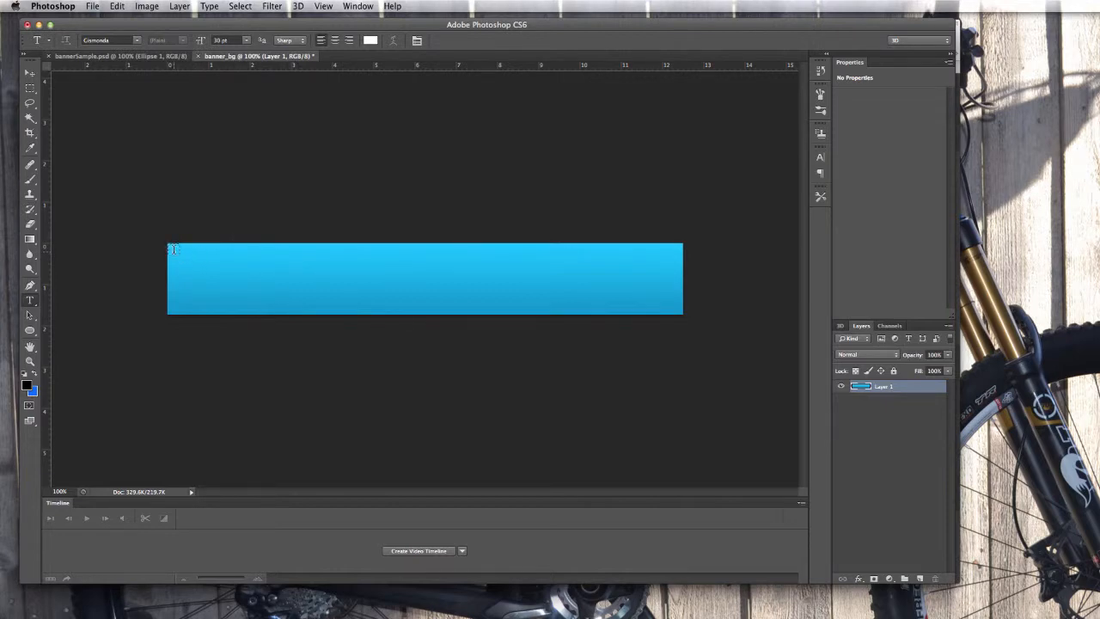
Delete the empty Layer 2 left by the first text box.
{"action": "left_click_drag", "start_coordinate": [172, 250], "coordinate": [507, 301]}
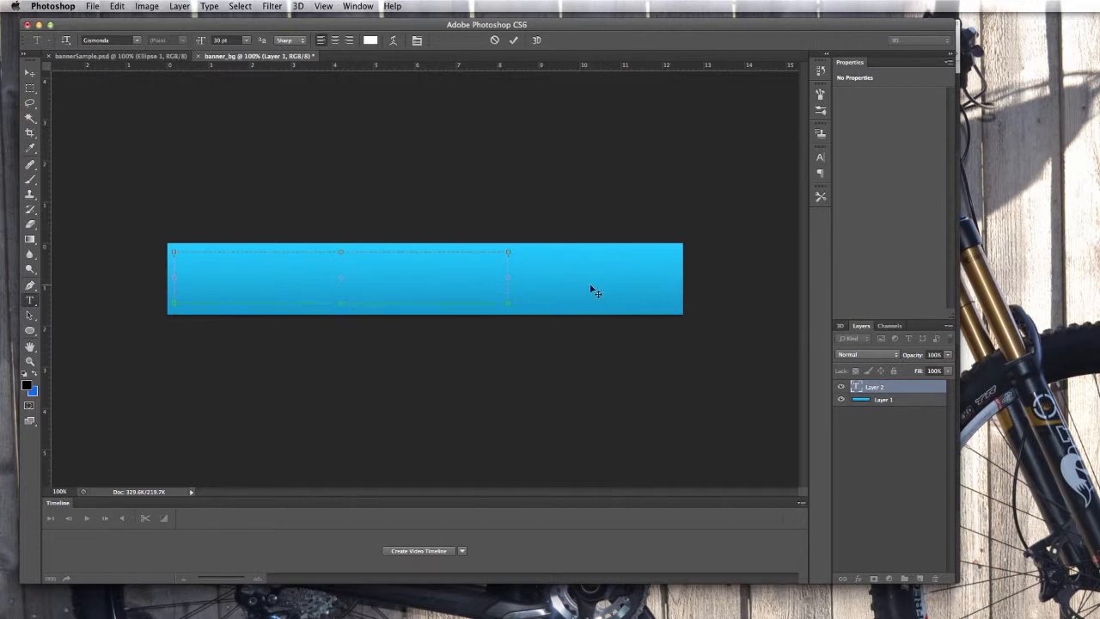
{"action": "left_click", "coordinate": [899, 388]}
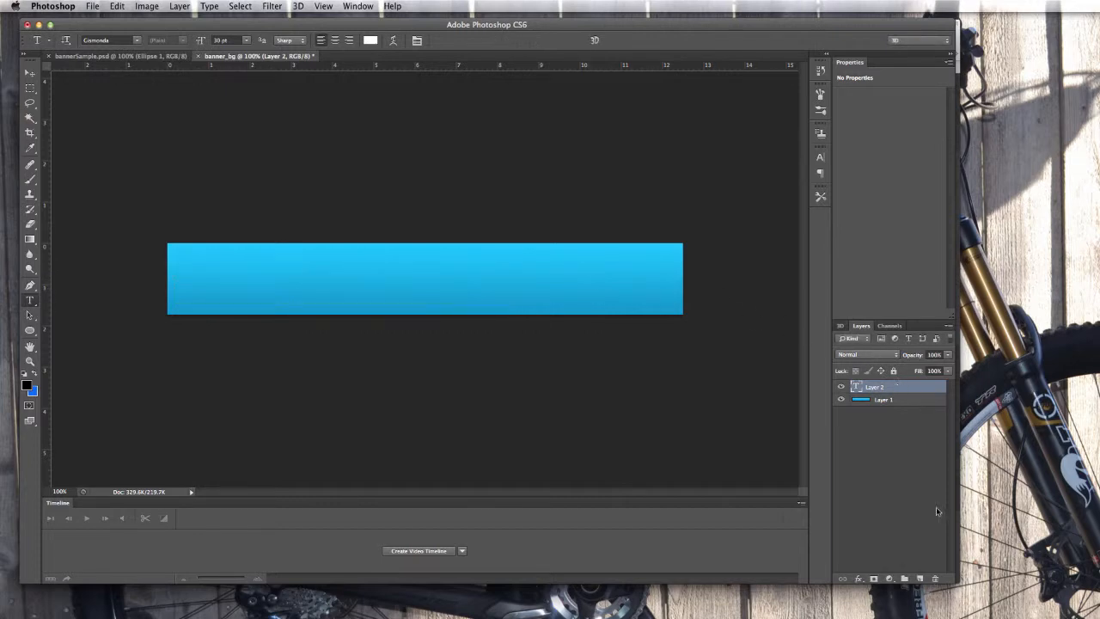
{"action": "left_click", "coordinate": [935, 579]}
{"action": "left_click", "coordinate": [818, 259]}
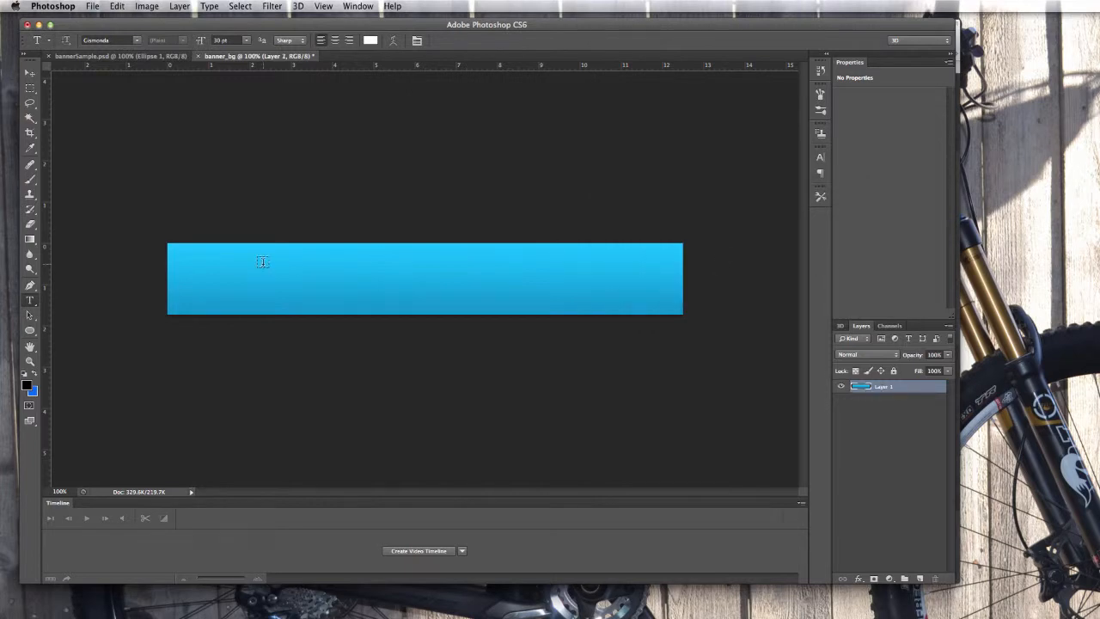
Remove another empty Layer 2 and draw a new text box over the banner's left side.
{"action": "left_click", "coordinate": [211, 268]}
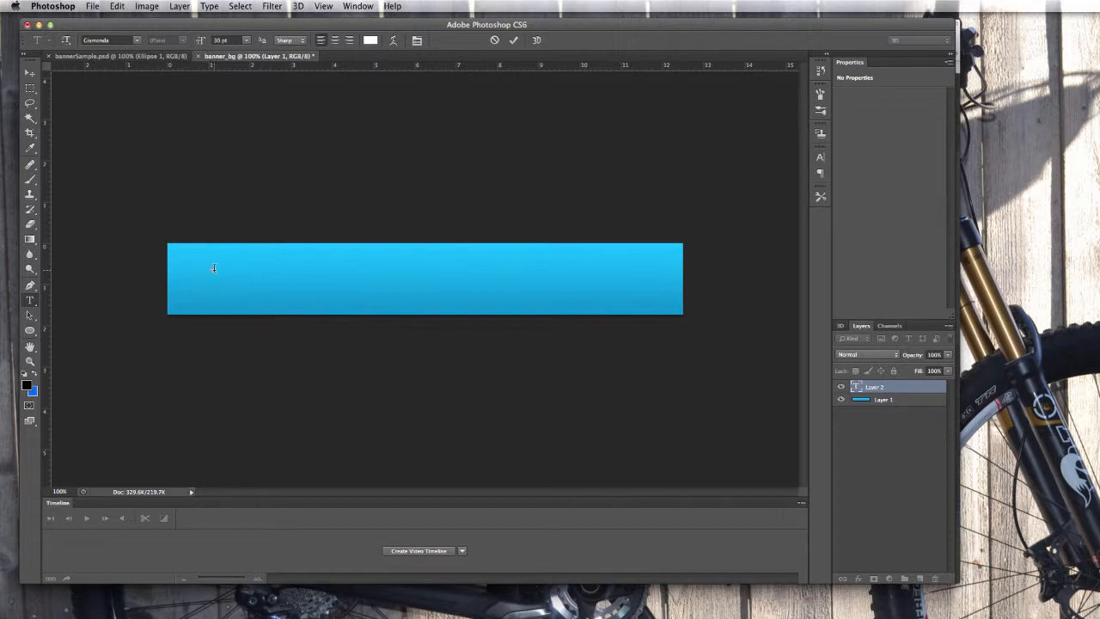
{"action": "left_click", "coordinate": [893, 388]}
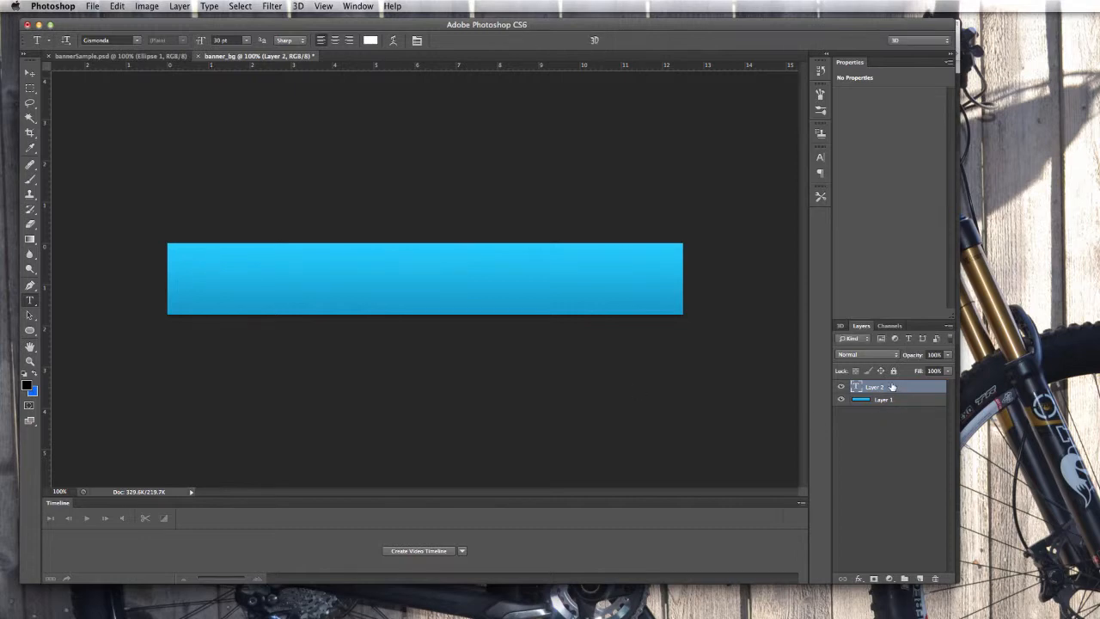
{"action": "left_click", "coordinate": [936, 579]}
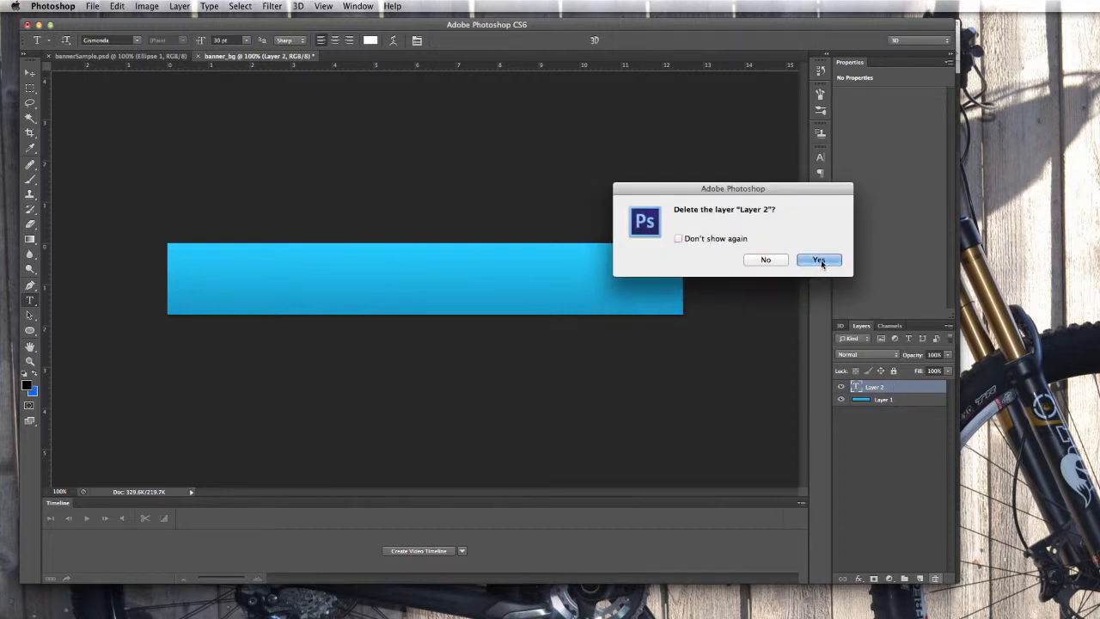
{"action": "left_click", "coordinate": [819, 257]}
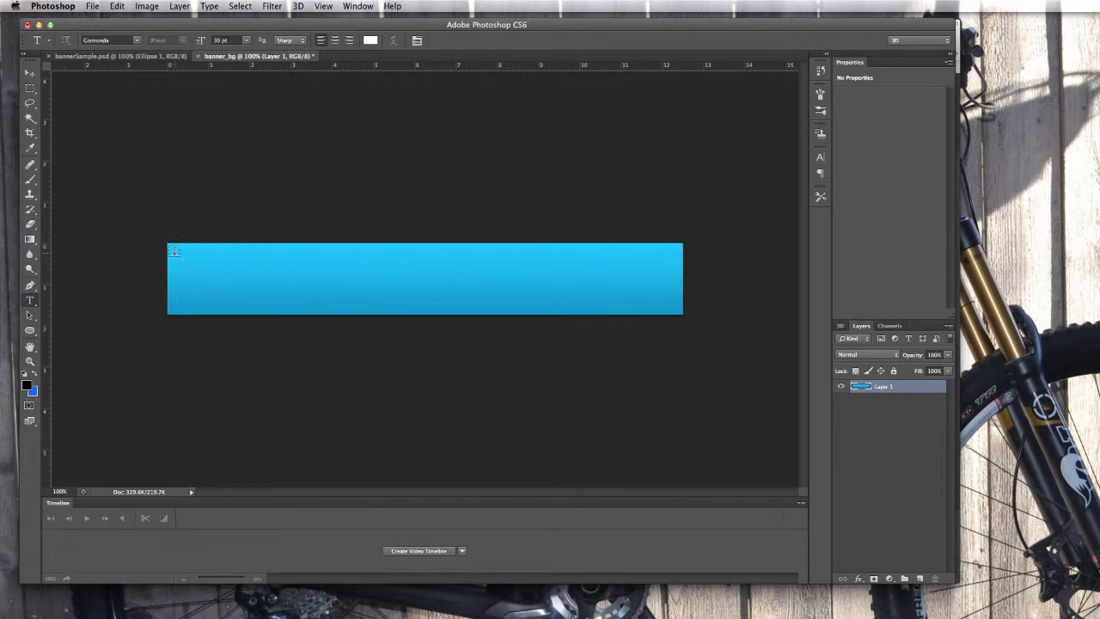
{"action": "left_click_drag", "start_coordinate": [171, 250], "coordinate": [547, 305]}
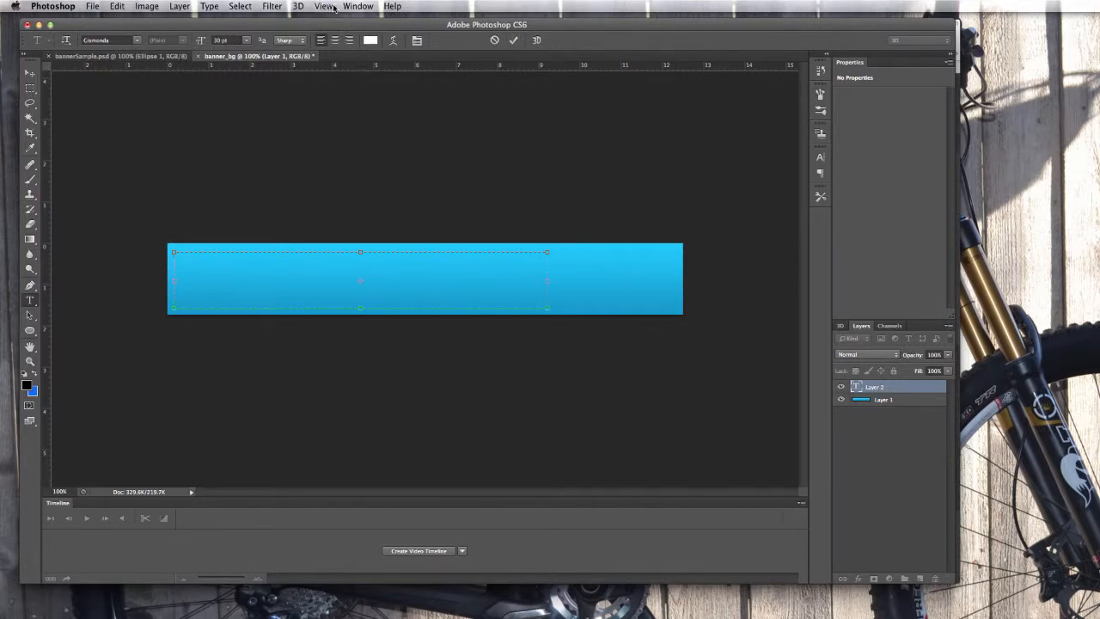
Show the Character panel from the Window menu and set the text size to 72 pt.
{"action": "left_click", "coordinate": [359, 6]}
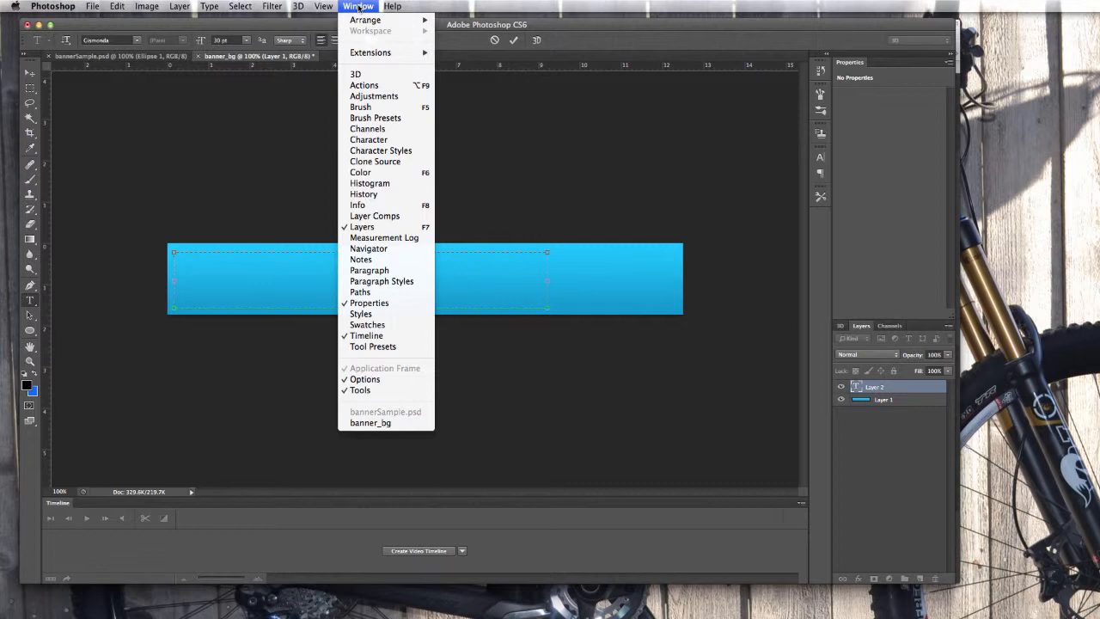
{"action": "left_click", "coordinate": [363, 140]}
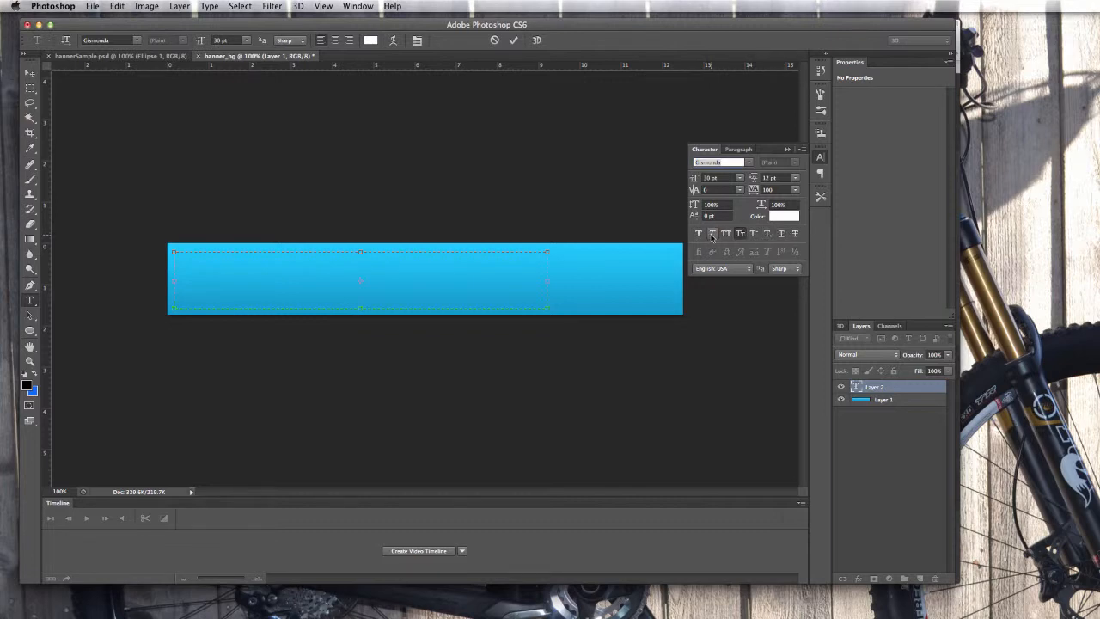
{"action": "left_click", "coordinate": [711, 237]}
{"action": "left_click", "coordinate": [738, 178]}
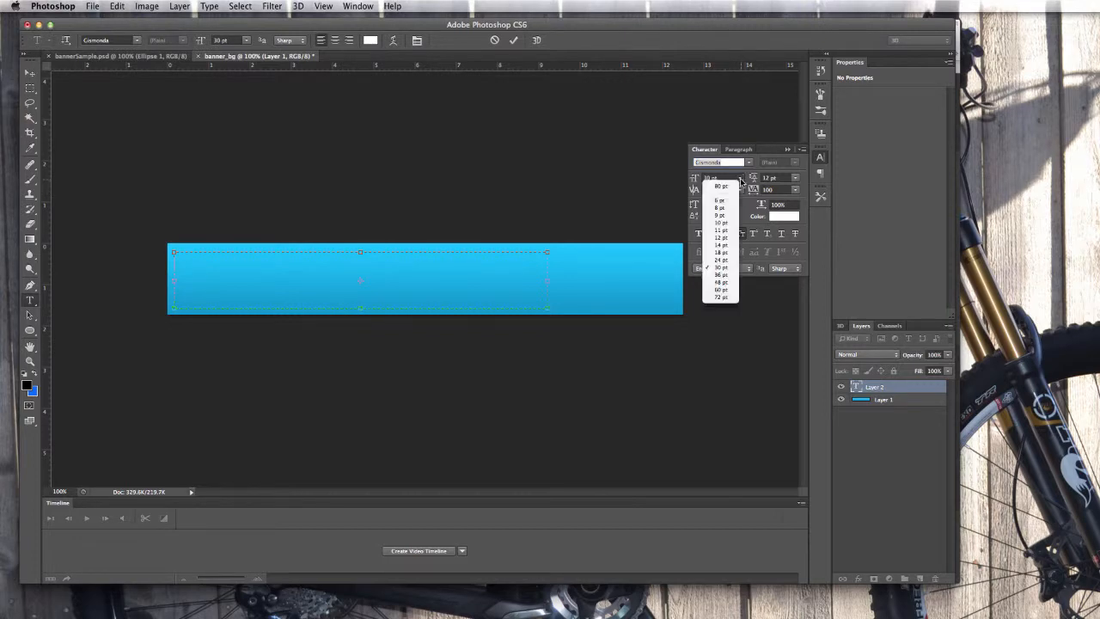
{"action": "left_click", "coordinate": [725, 299]}
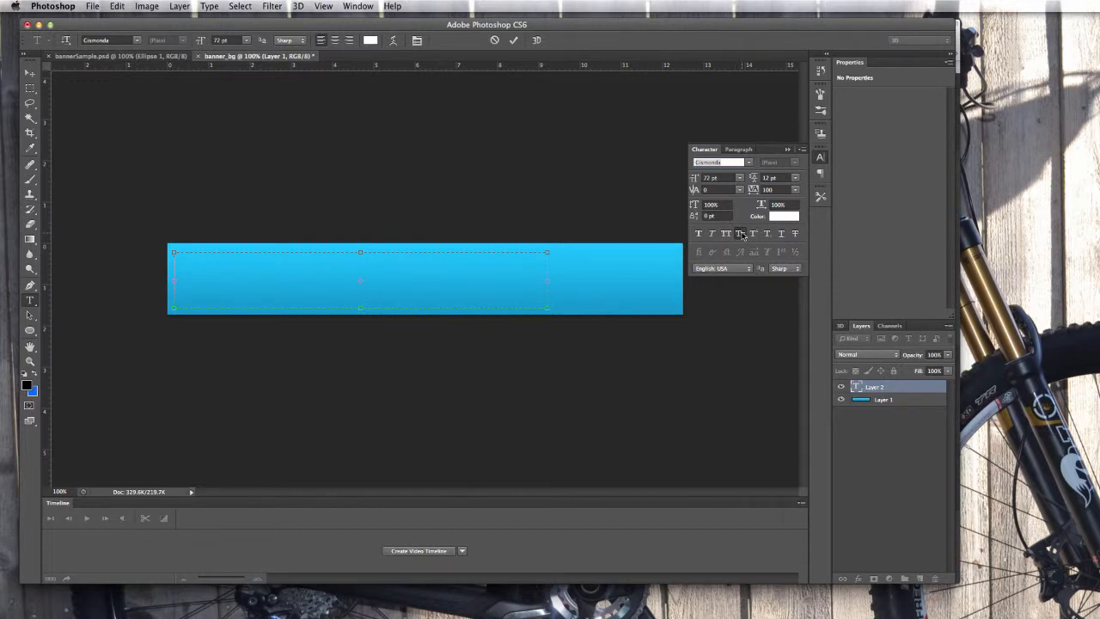
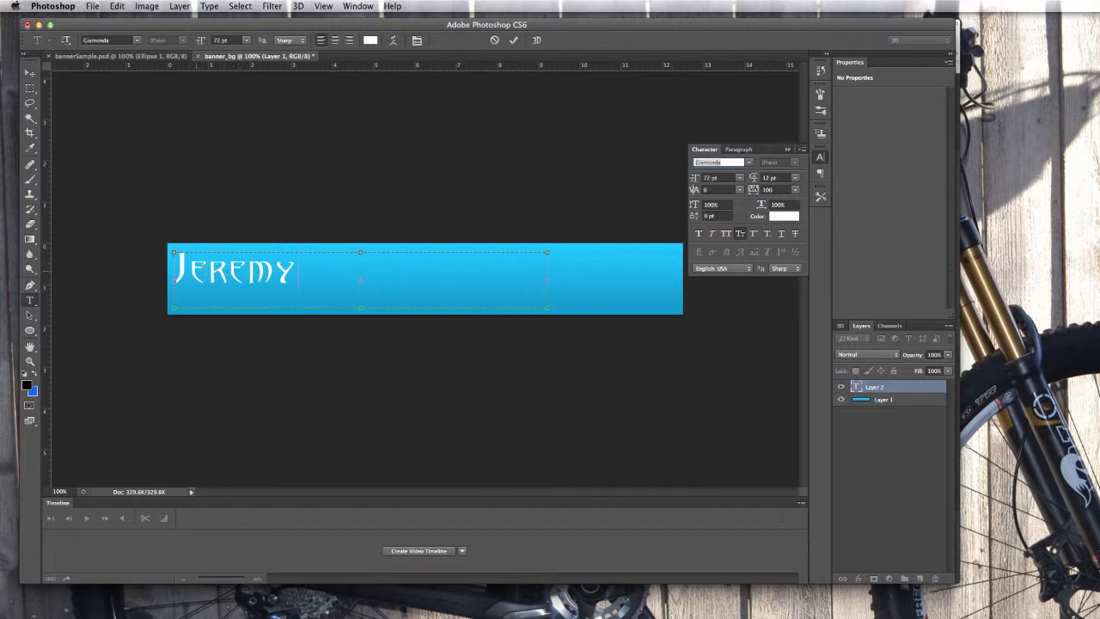
Type the student's first name and turn on All Caps and Small Caps.
{"action": "mouse_move", "coordinate": [184, 267]}
{"action": "left_mouse_down"}
{"action": "mouse_move", "coordinate": [172, 267]}
{"action": "mouse_move", "coordinate": [308, 268]}
{"action": "mouse_move", "coordinate": [175, 273]}
{"action": "left_mouse_up"}
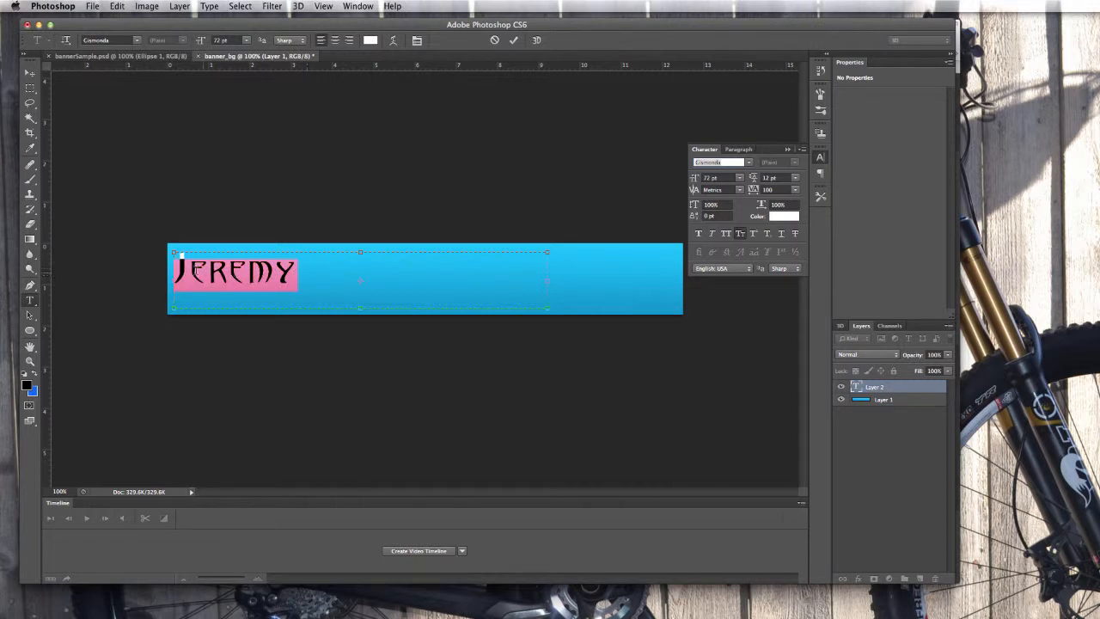
{"action": "left_click", "coordinate": [726, 233]}
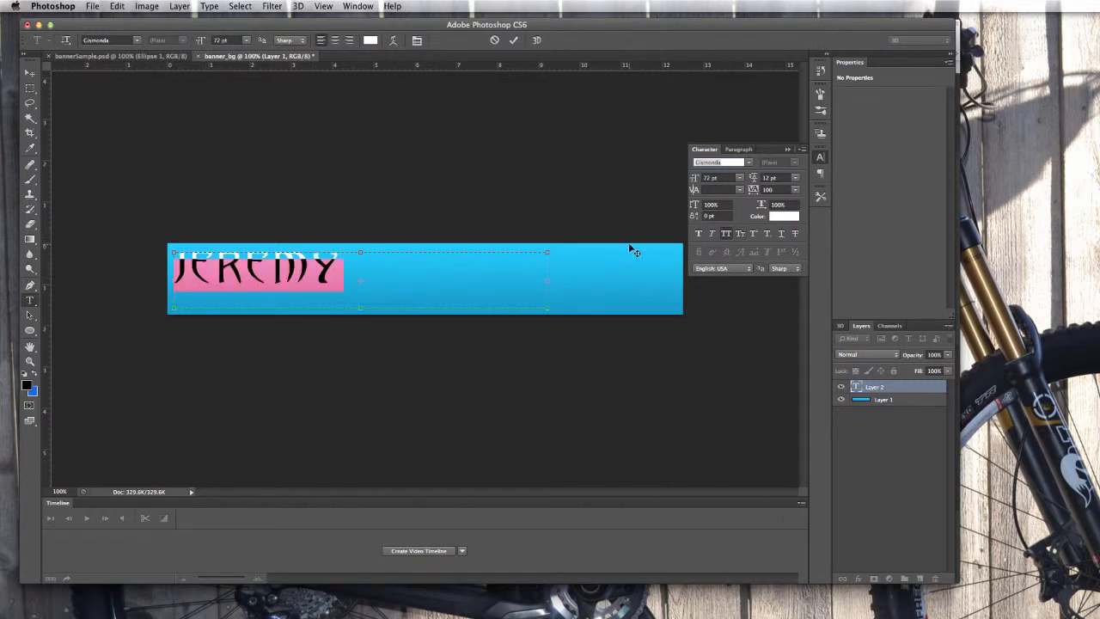
{"action": "left_click", "coordinate": [740, 235]}
{"action": "left_click", "coordinate": [206, 267]}
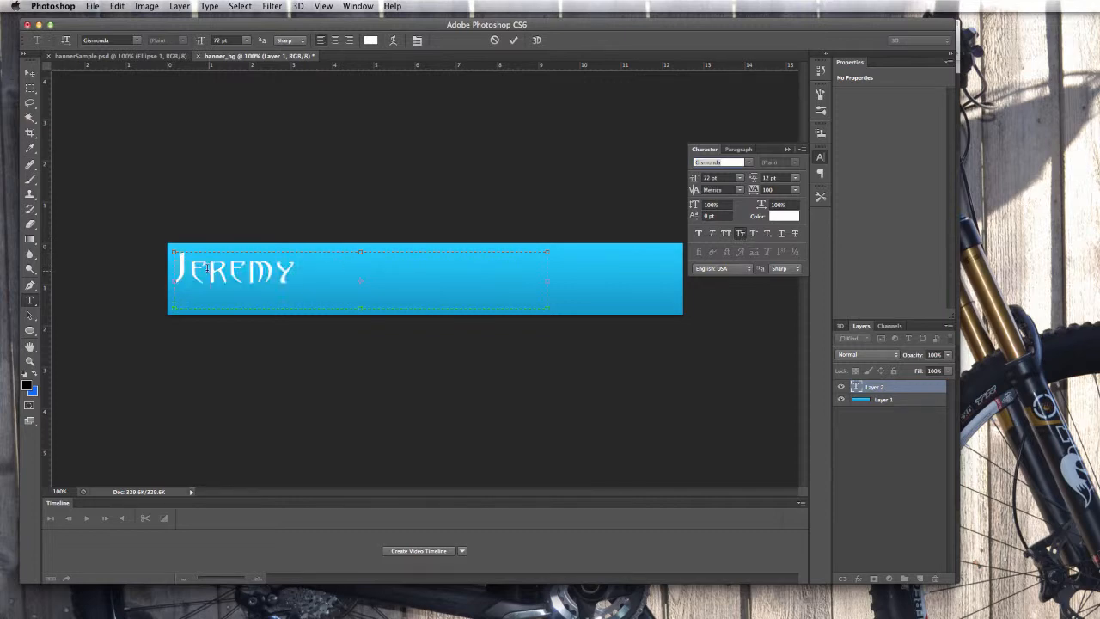
Add the student's surname after the first name and select the whole name.
{"action": "left_click_drag", "start_coordinate": [187, 266], "coordinate": [177, 265]}
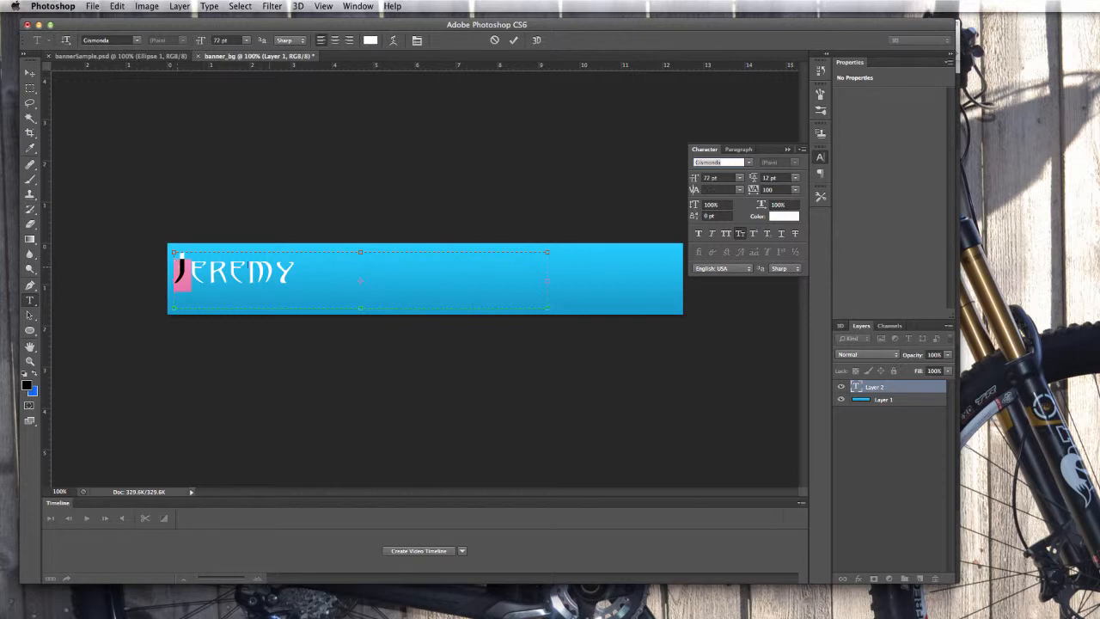
{"action": "left_click_drag", "start_coordinate": [191, 271], "coordinate": [252, 272]}
{"action": "left_click", "coordinate": [325, 273]}
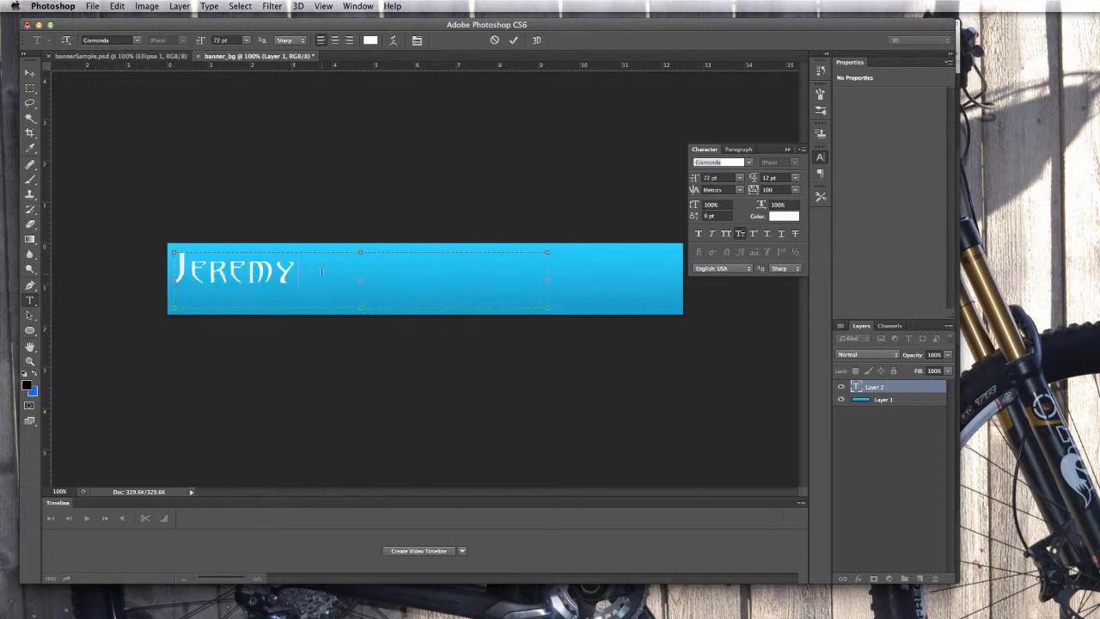
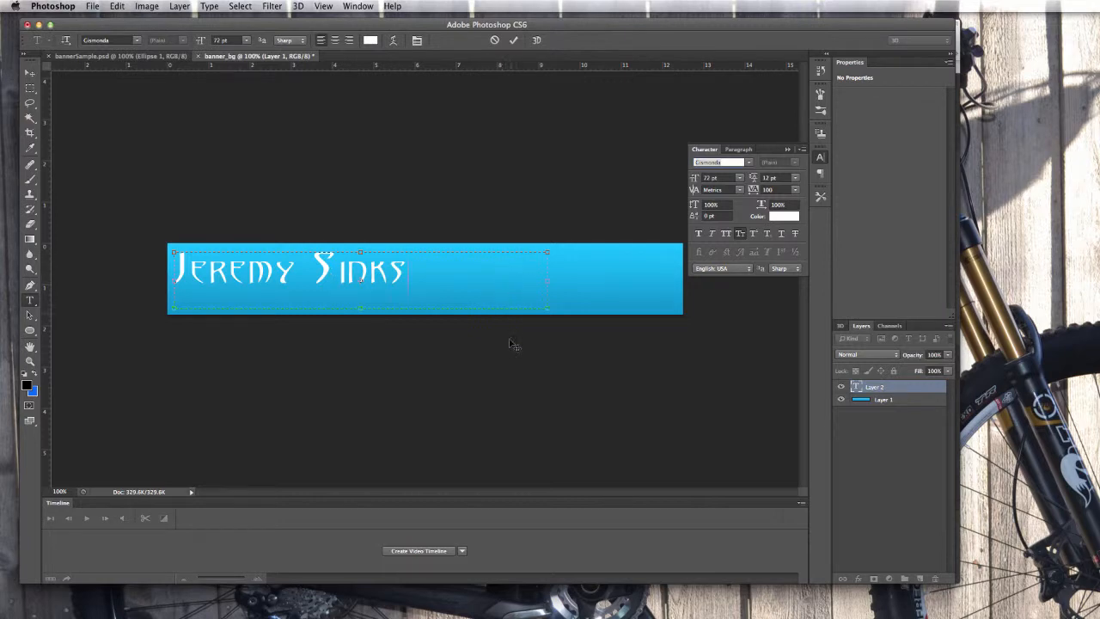
{"action": "left_click_drag", "start_coordinate": [421, 272], "coordinate": [180, 266]}
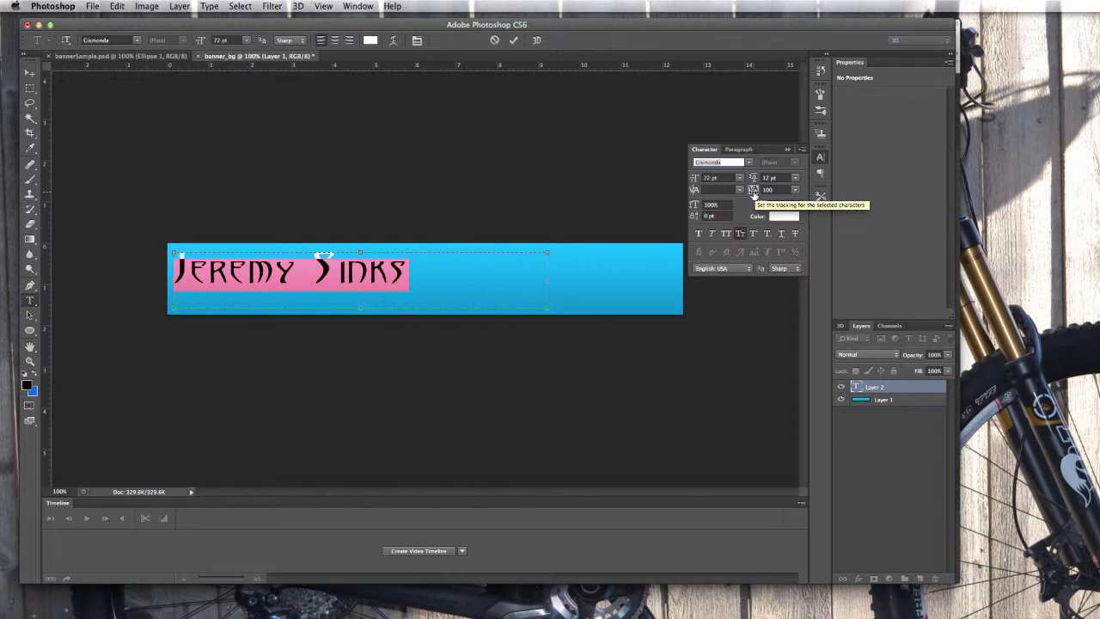
Try tracking values 0, 100 and 200 on the name, settling on 100.
{"action": "left_click", "coordinate": [795, 189]}
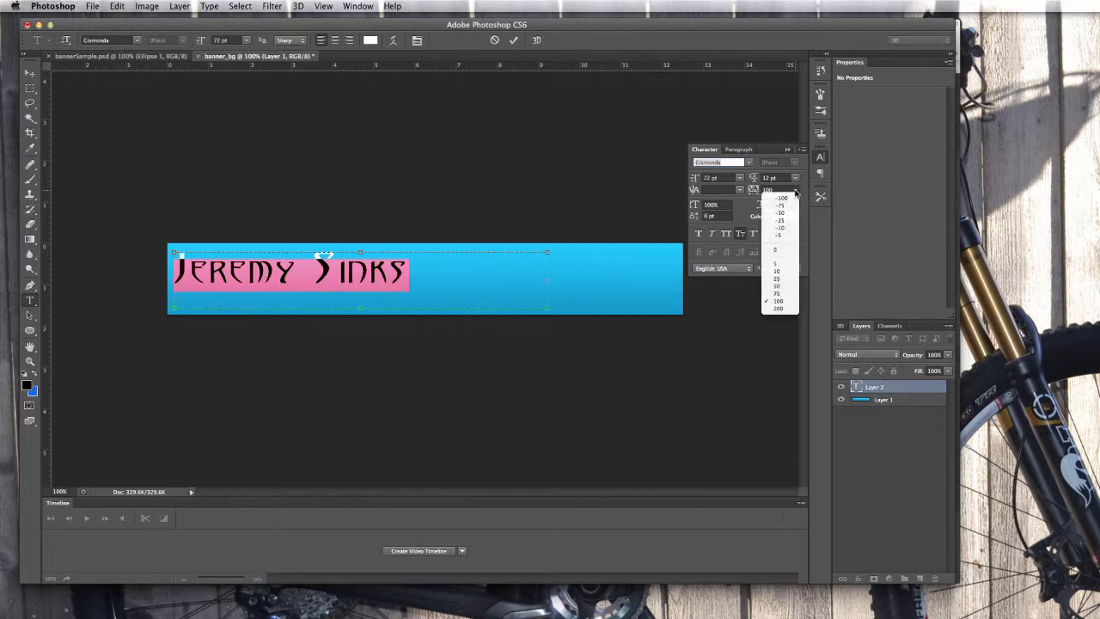
{"action": "left_click", "coordinate": [775, 249]}
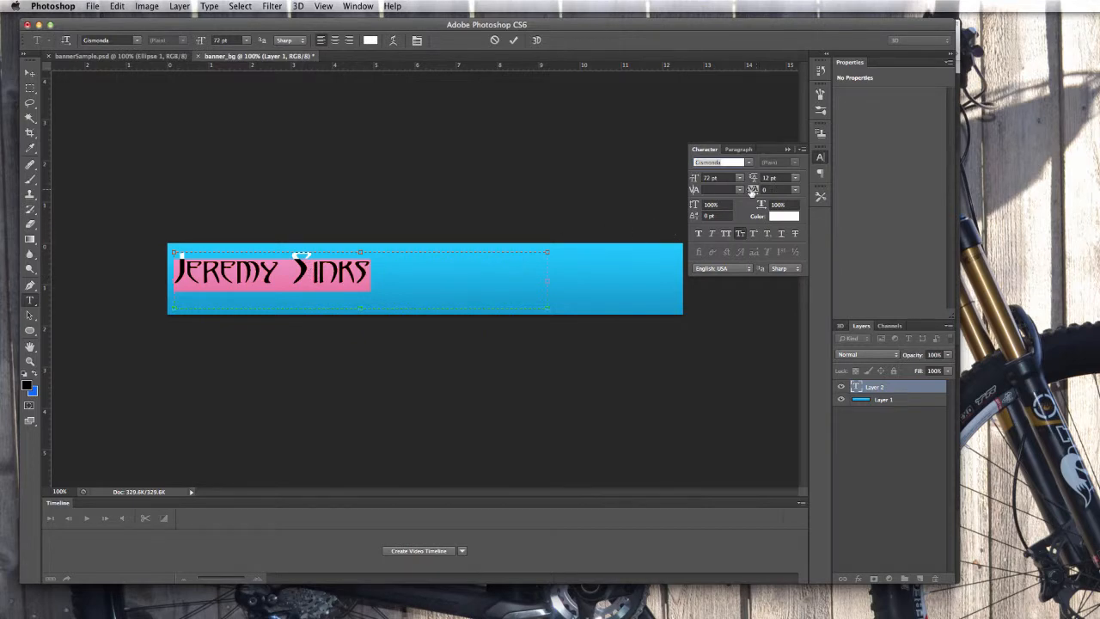
{"action": "left_click", "coordinate": [794, 189]}
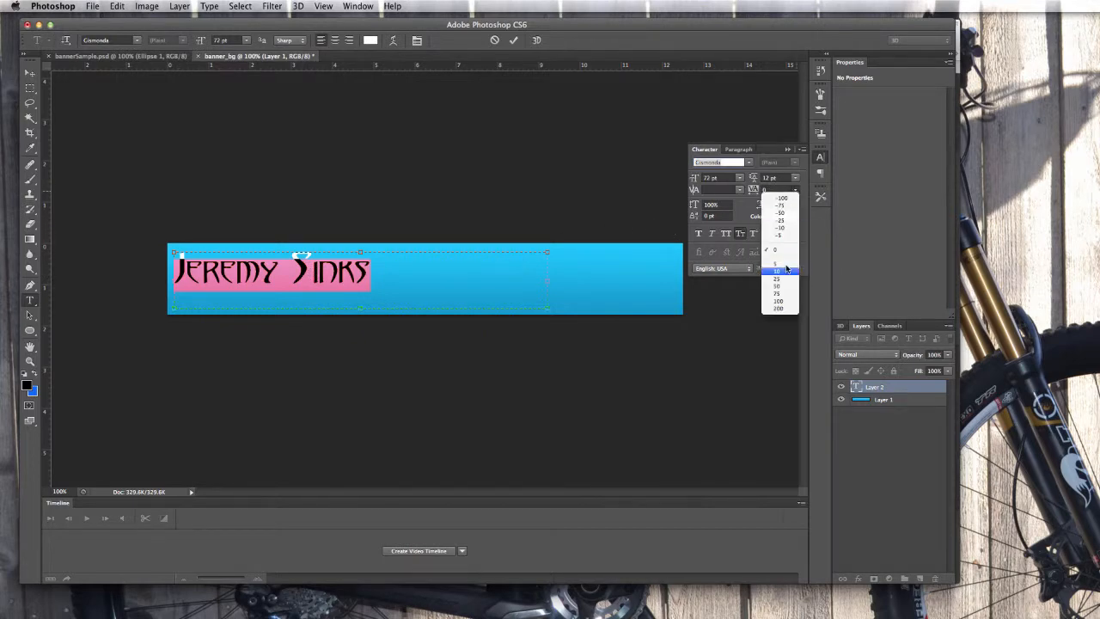
{"action": "left_click", "coordinate": [780, 301]}
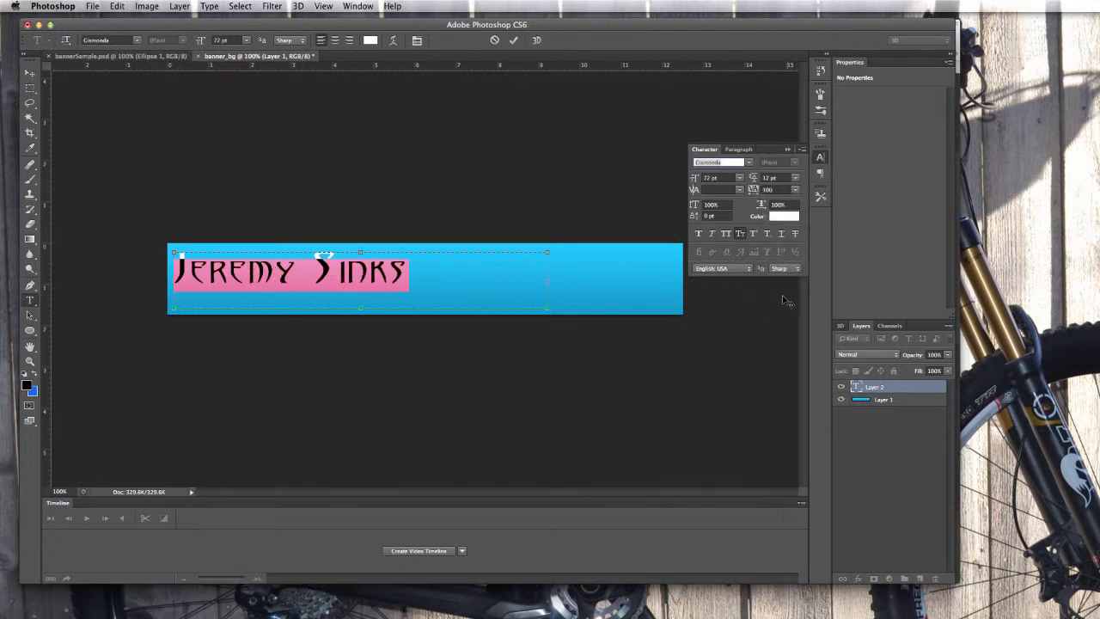
{"action": "left_click", "coordinate": [795, 189]}
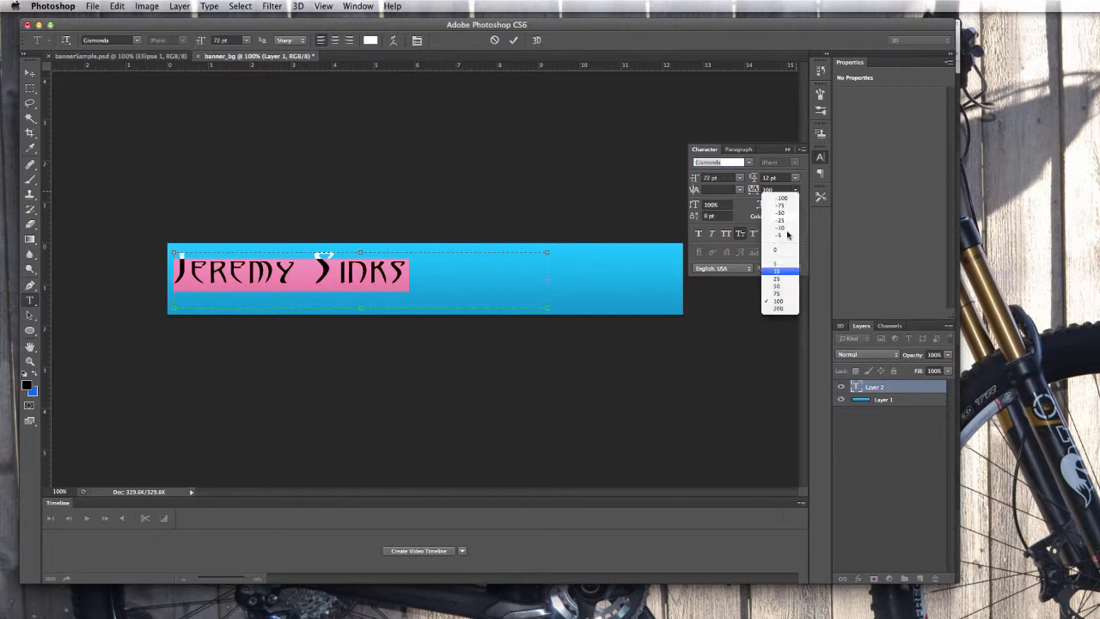
{"action": "left_click", "coordinate": [781, 309]}
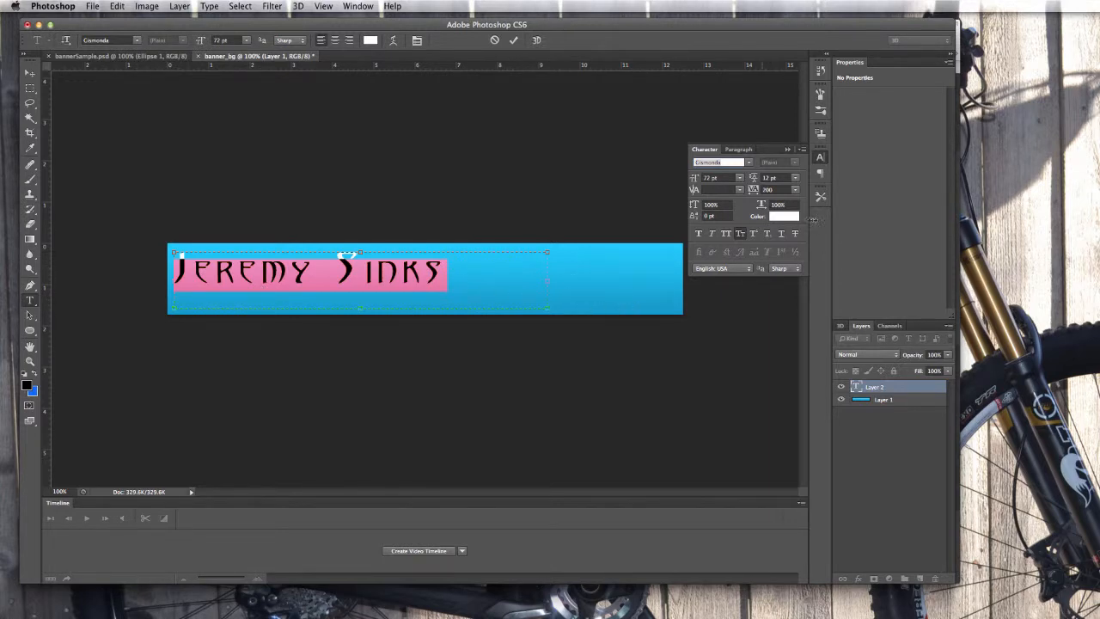
{"action": "left_click", "coordinate": [796, 190]}
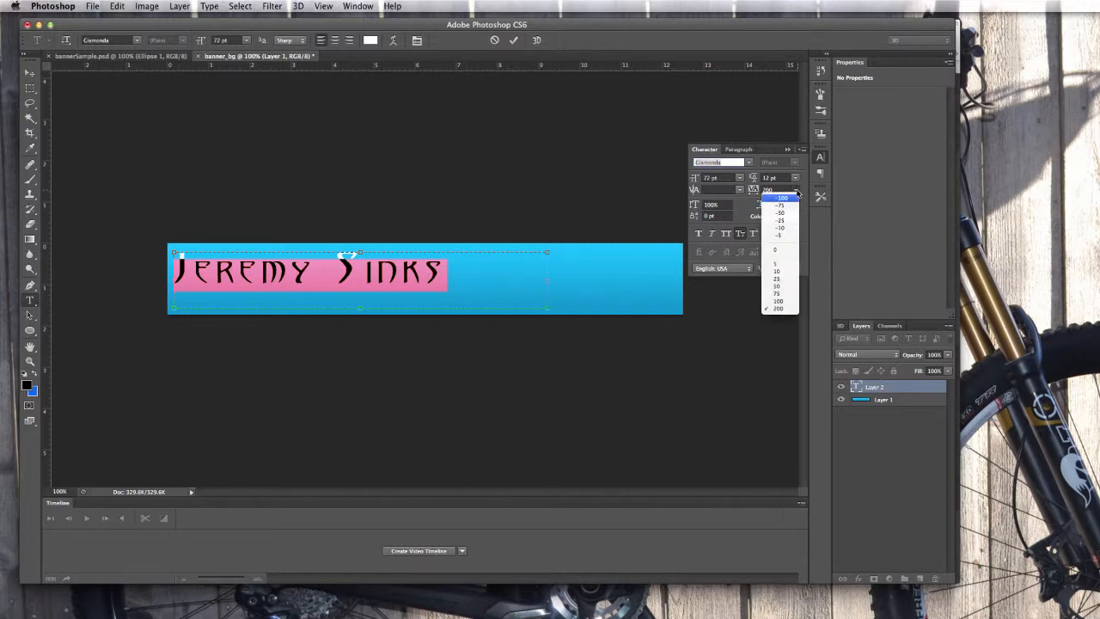
{"action": "left_click", "coordinate": [782, 307]}
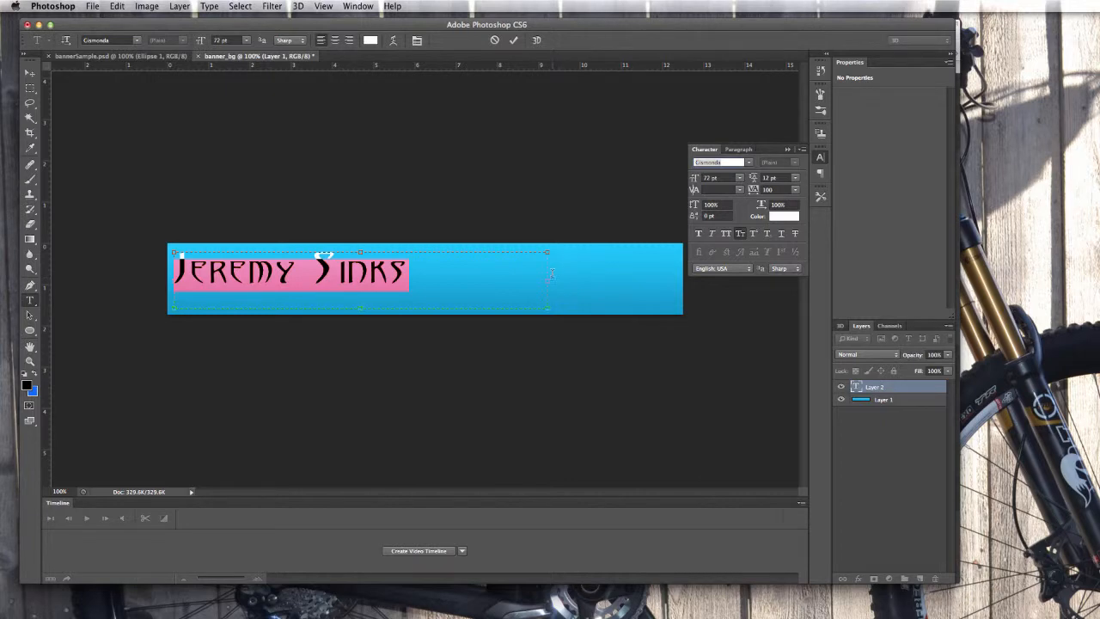
Colour the name text dark navy #000066 in the Color Picker, after briefly trying #000099.
{"action": "left_click", "coordinate": [783, 220]}
{"action": "left_click_drag", "start_coordinate": [628, 217], "coordinate": [660, 188]}
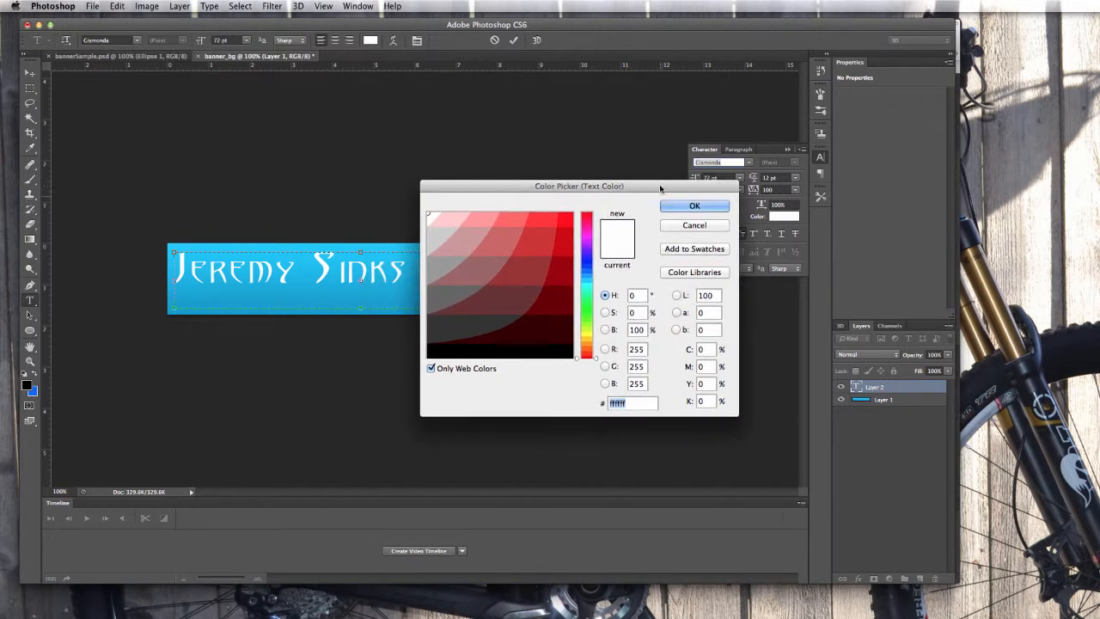
{"action": "left_click", "coordinate": [587, 262]}
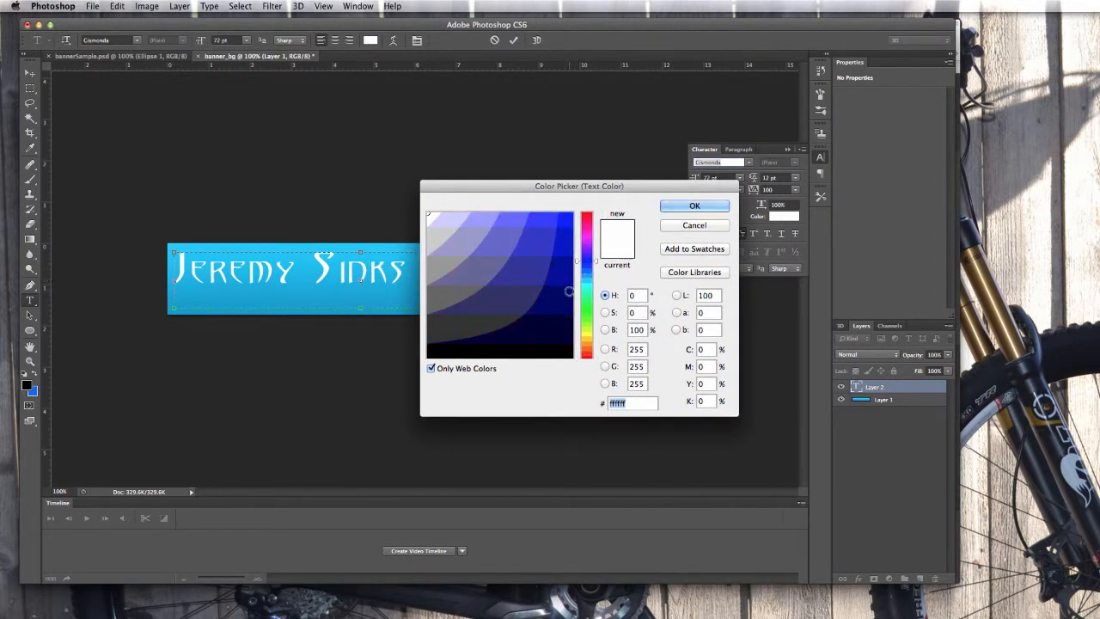
{"action": "left_click", "coordinate": [568, 294]}
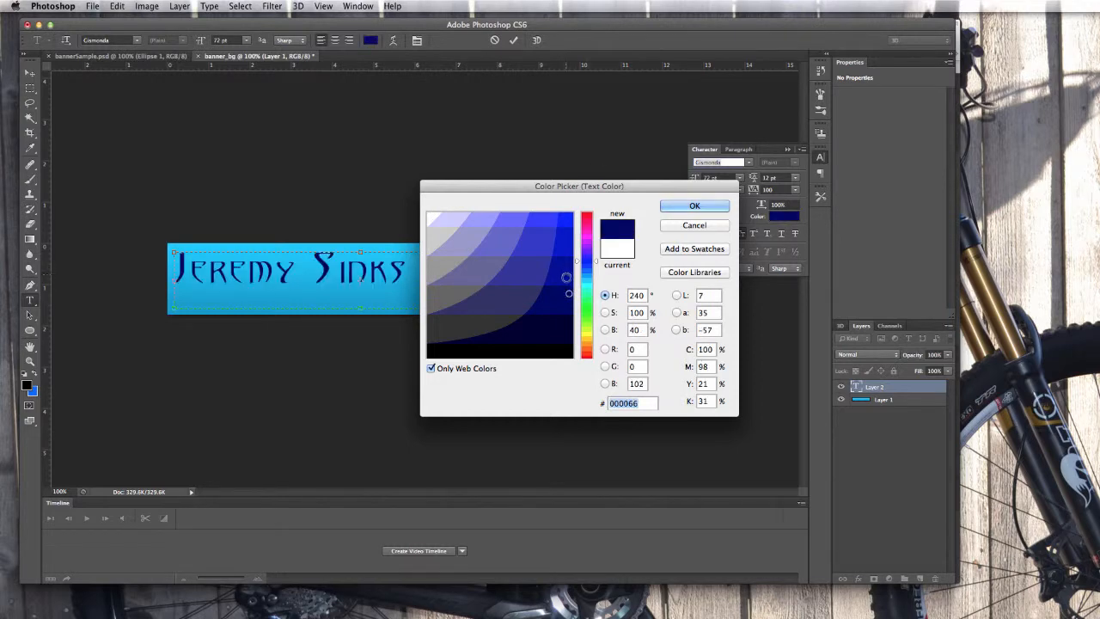
{"action": "left_click", "coordinate": [566, 280]}
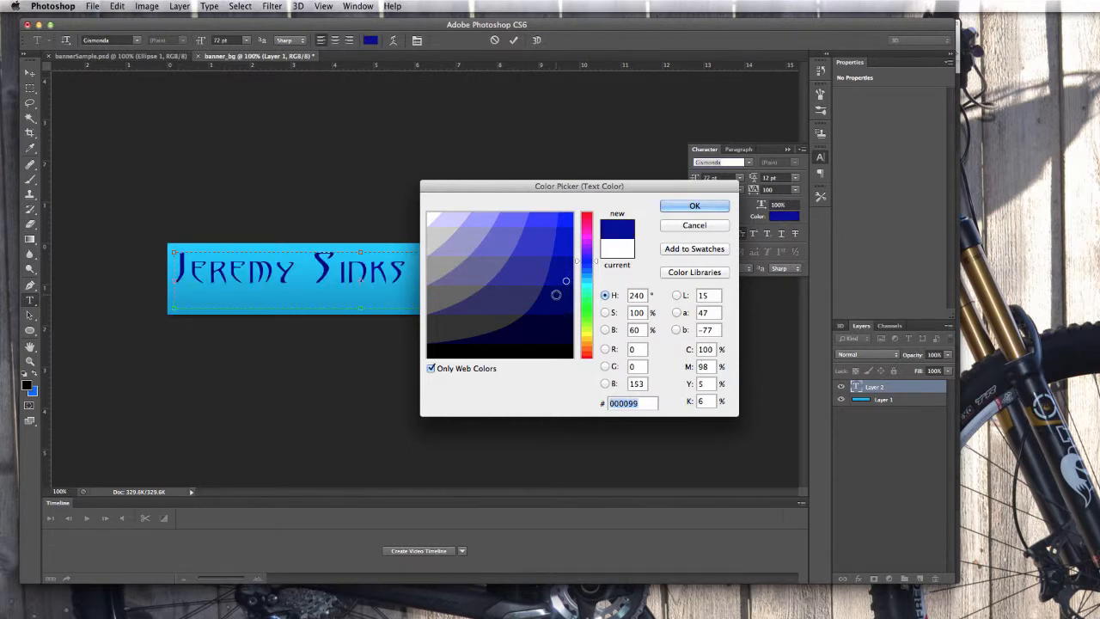
{"action": "left_click", "coordinate": [552, 293]}
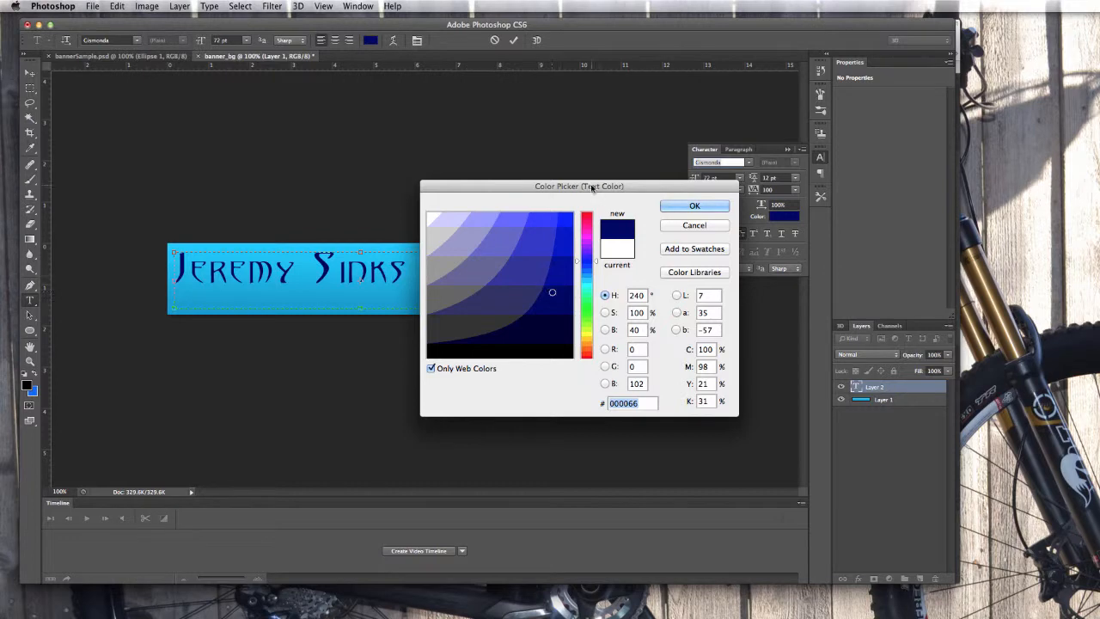
{"action": "left_click_drag", "start_coordinate": [592, 186], "coordinate": [648, 244]}
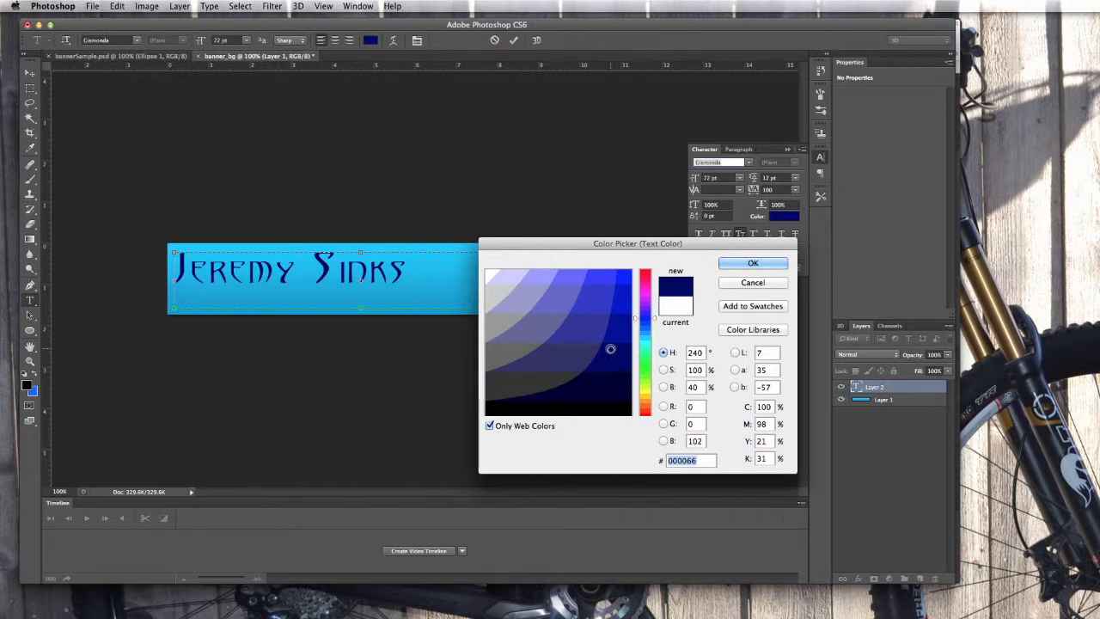
{"action": "left_click", "coordinate": [753, 264]}
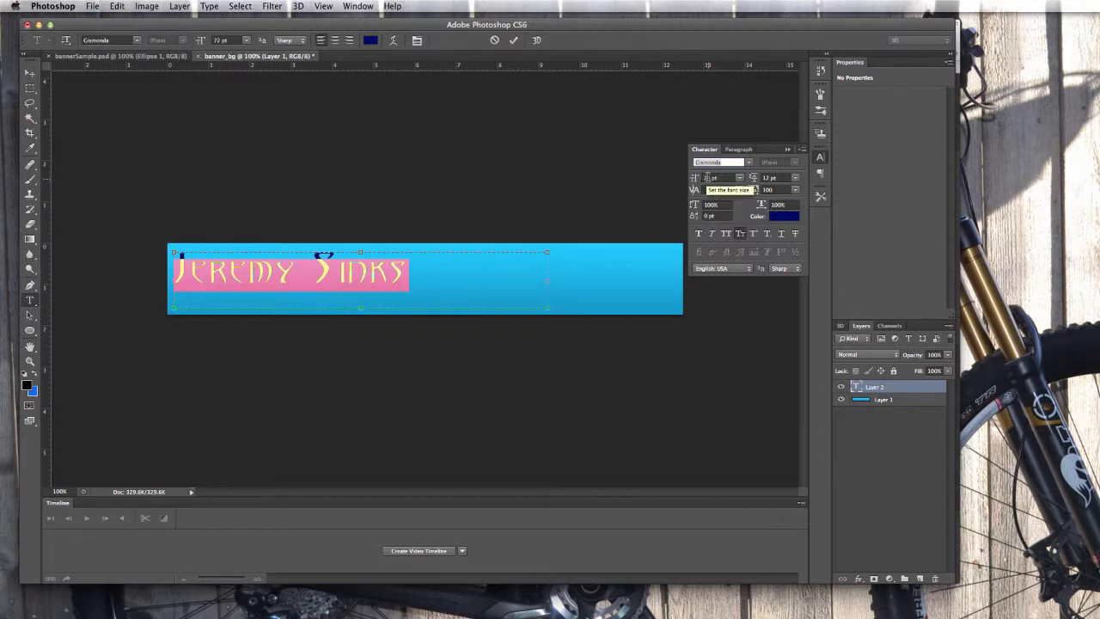
Change the name's font size to 80 pt and shrink its text box to fit.
{"action": "left_click", "coordinate": [713, 178]}
{"action": "type", "text": "7"}
{"action": "key", "text": "Return"}
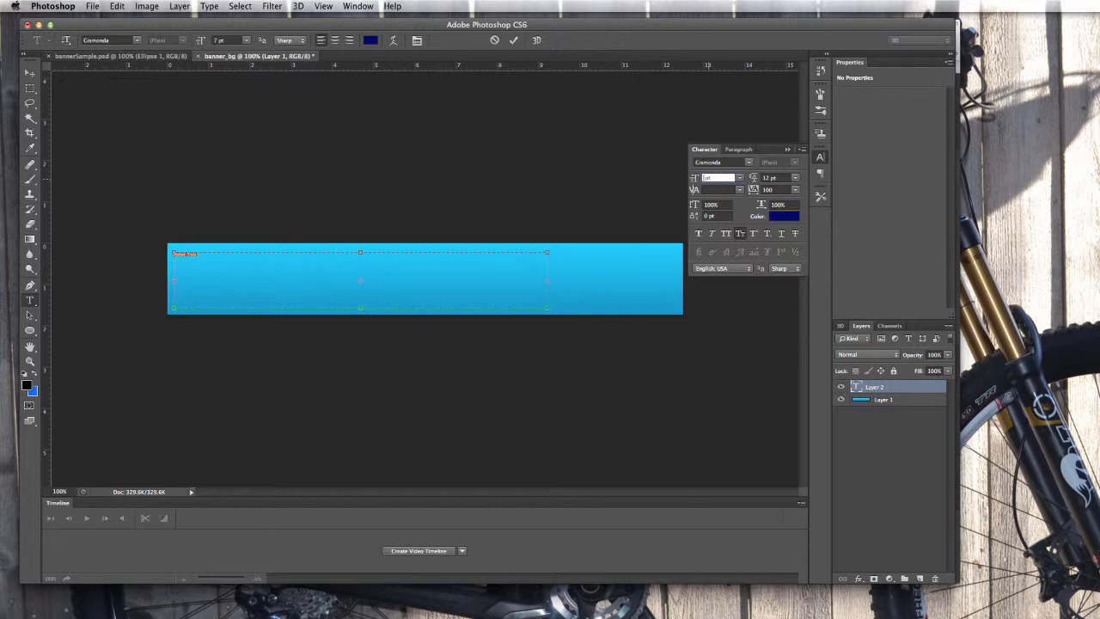
{"action": "type", "text": "85"}
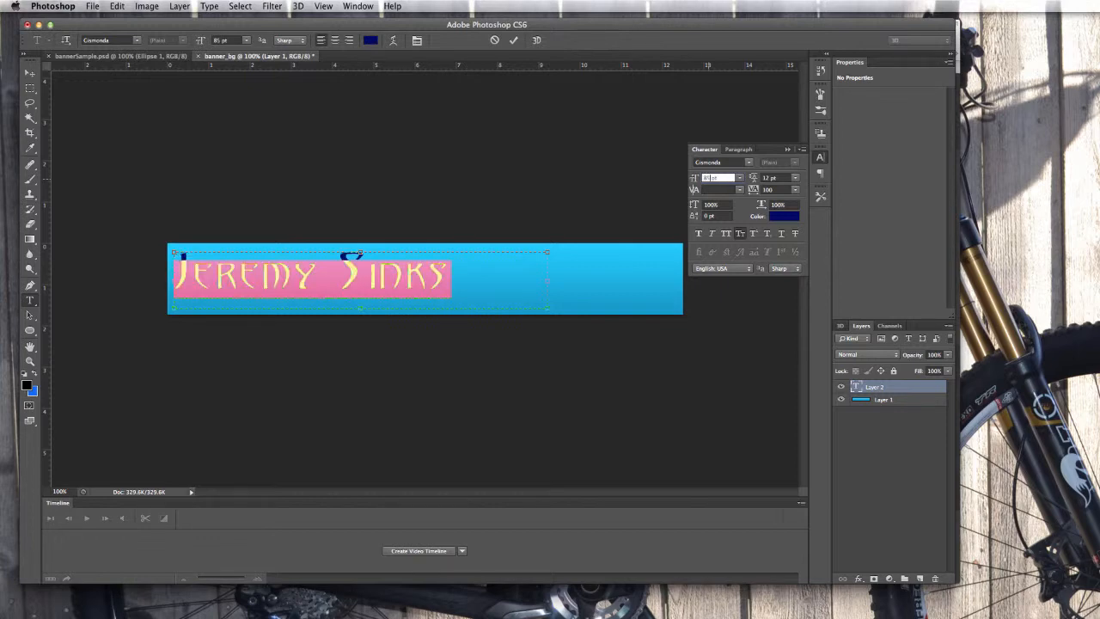
{"action": "type", "text": "80"}
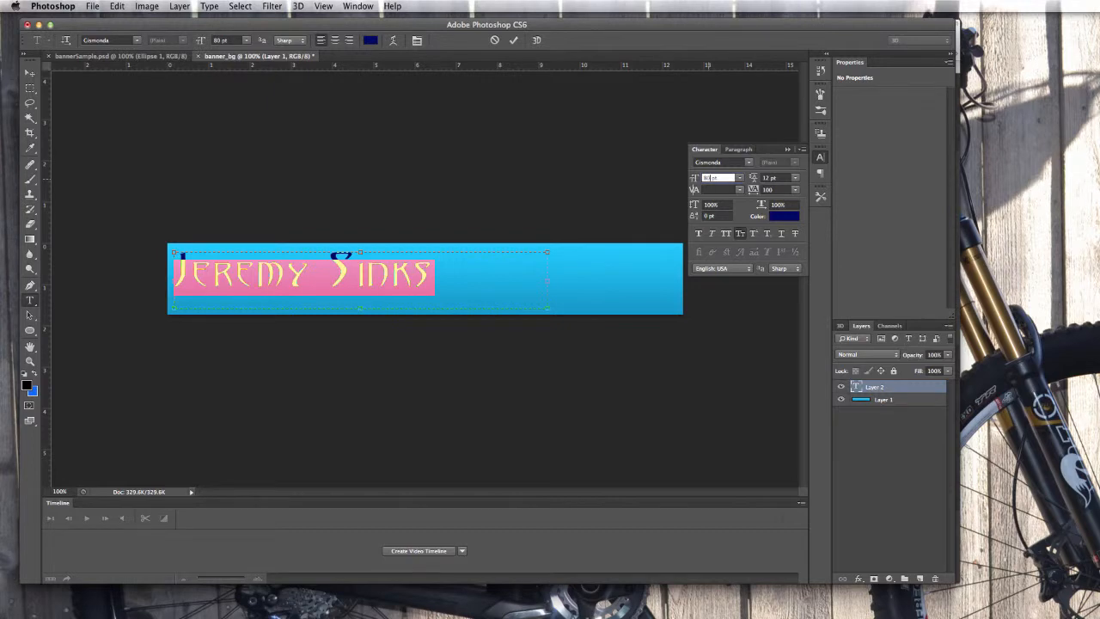
{"action": "key", "text": "Return"}
{"action": "left_click", "coordinate": [349, 274]}
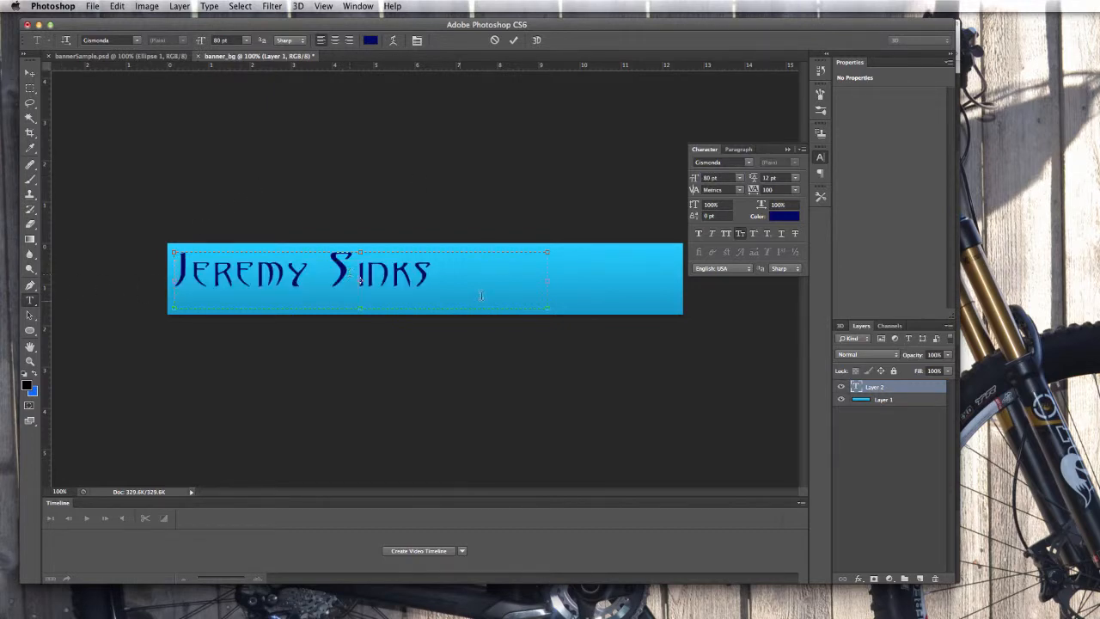
{"action": "left_click_drag", "start_coordinate": [544, 309], "coordinate": [437, 292]}
Commit the name text with the Move tool and nudge it into place at the banner's top-left.
{"action": "left_click", "coordinate": [30, 73]}
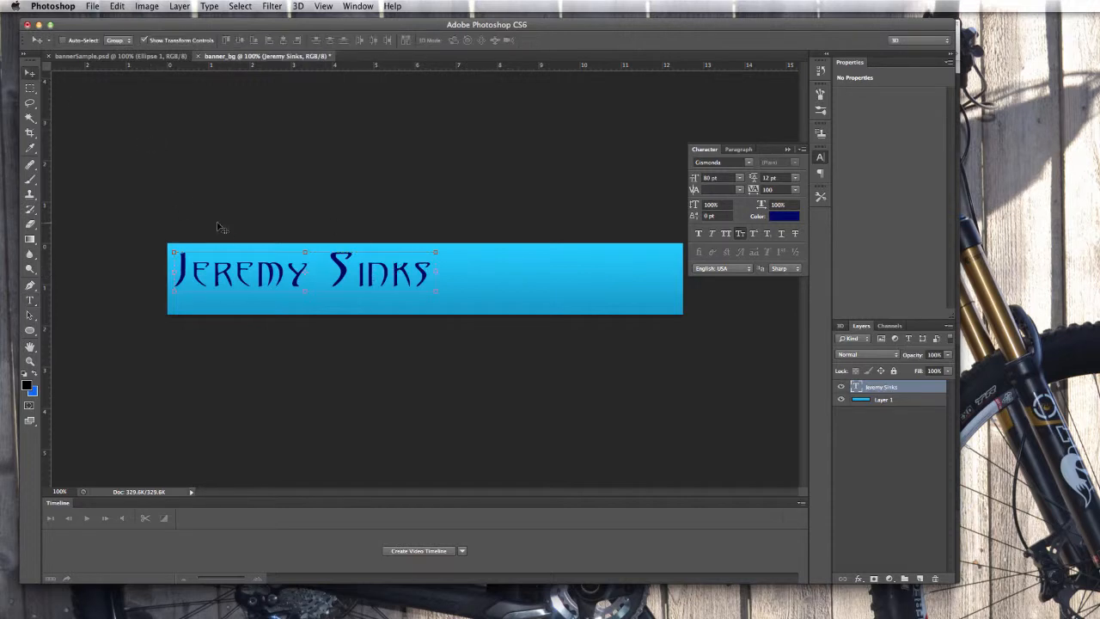
{"action": "left_click_drag", "start_coordinate": [270, 275], "coordinate": [276, 280]}
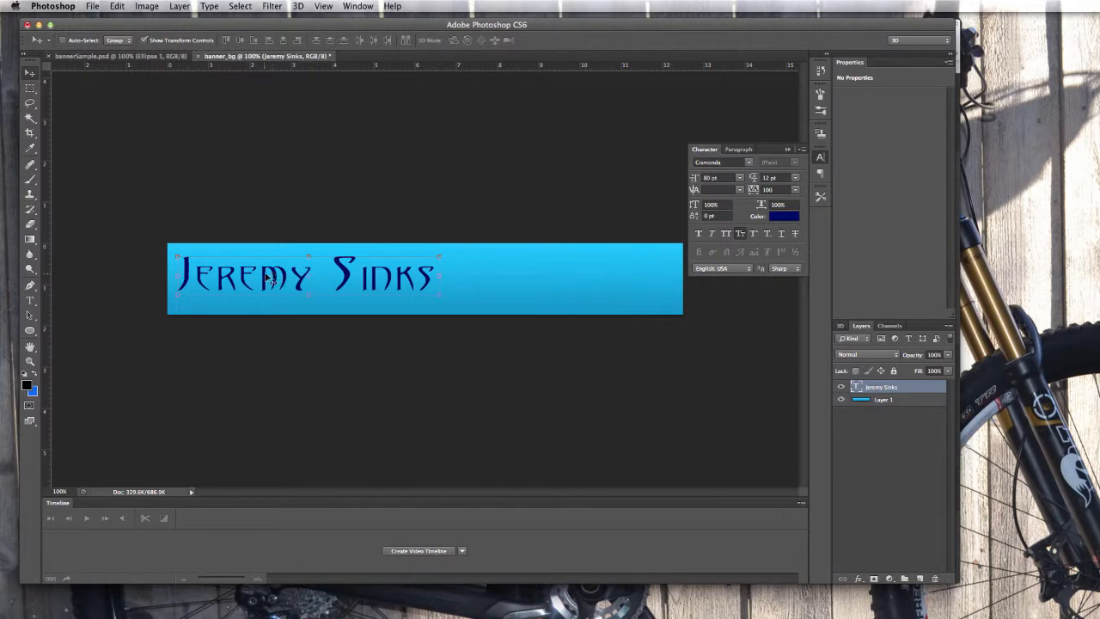
{"action": "left_click_drag", "start_coordinate": [272, 279], "coordinate": [268, 266]}
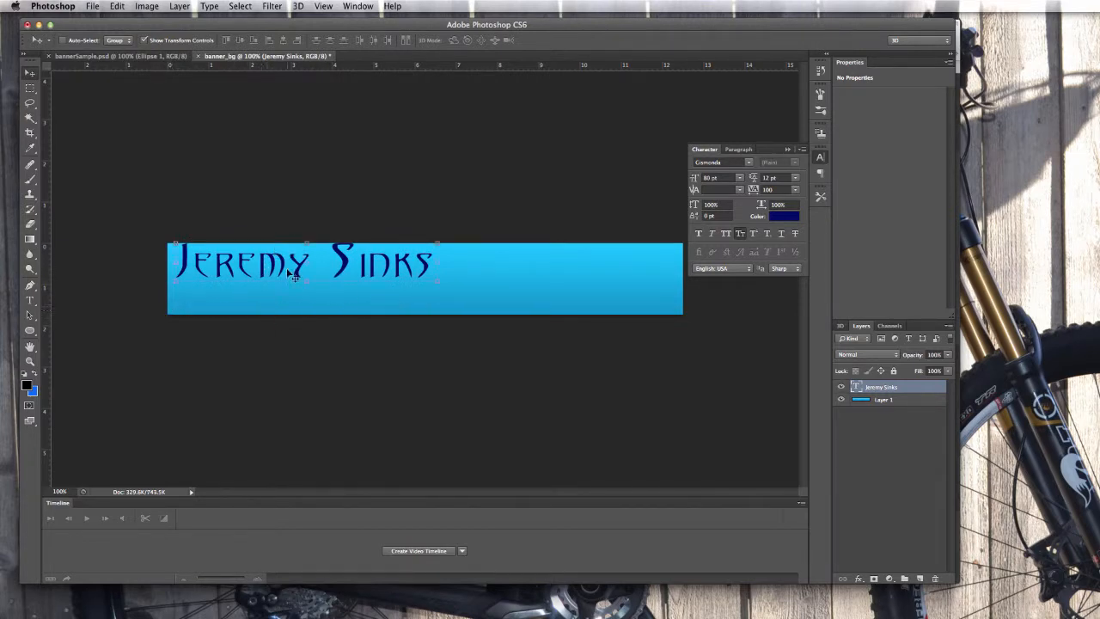
{"action": "left_click_drag", "start_coordinate": [280, 268], "coordinate": [272, 273]}
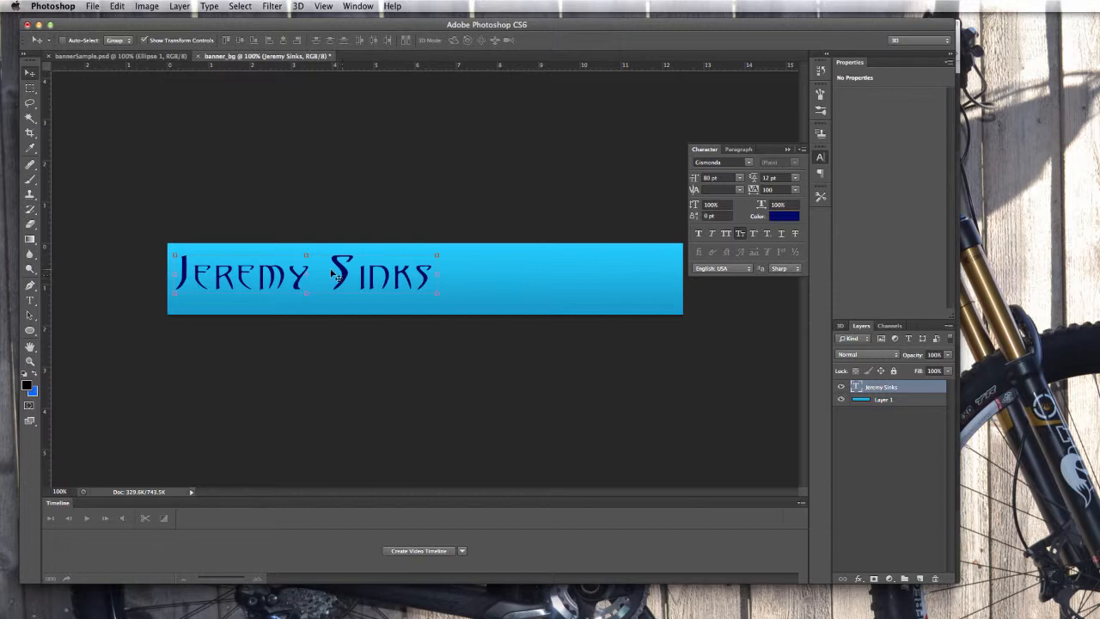
Duplicate the name text layer as a new layer named 'reflection'.
{"action": "right_click", "coordinate": [875, 389]}
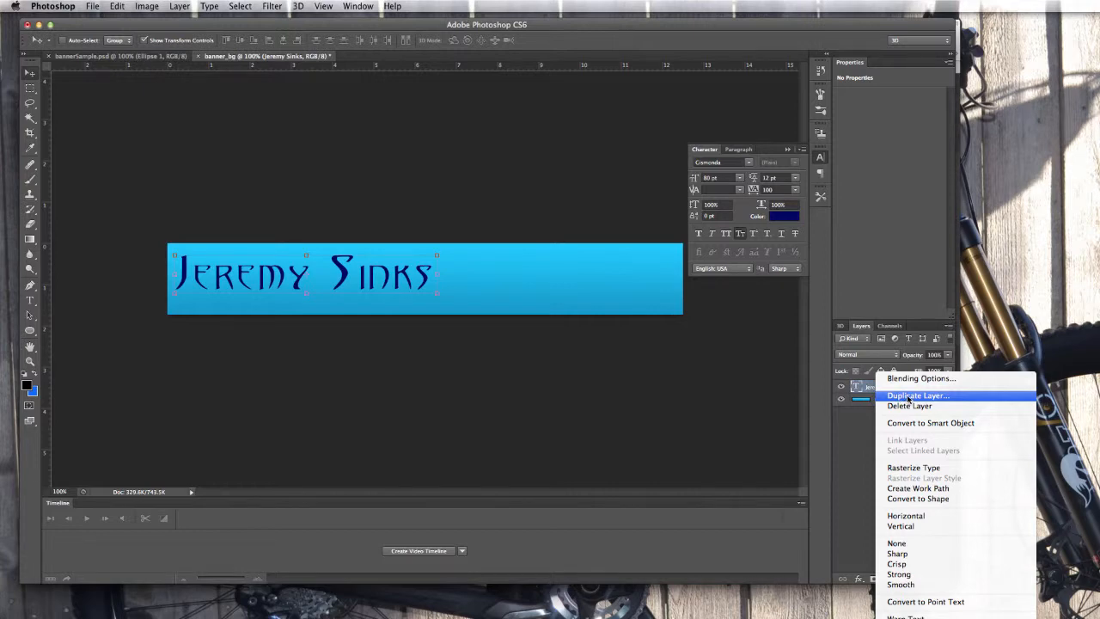
{"action": "left_click", "coordinate": [908, 396]}
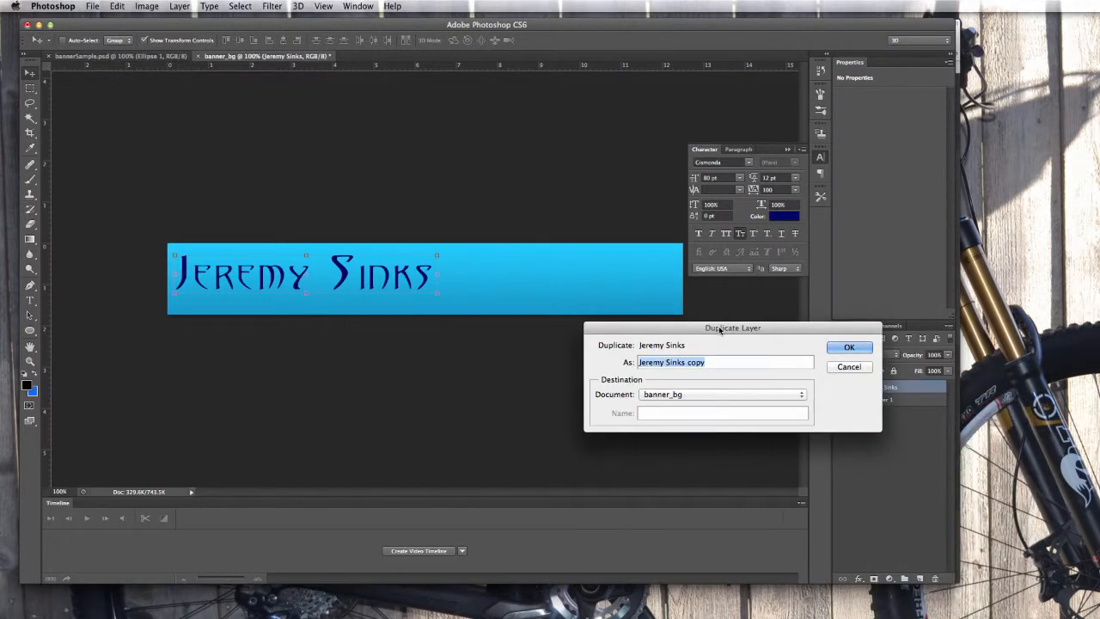
{"action": "left_click_drag", "start_coordinate": [720, 330], "coordinate": [602, 347]}
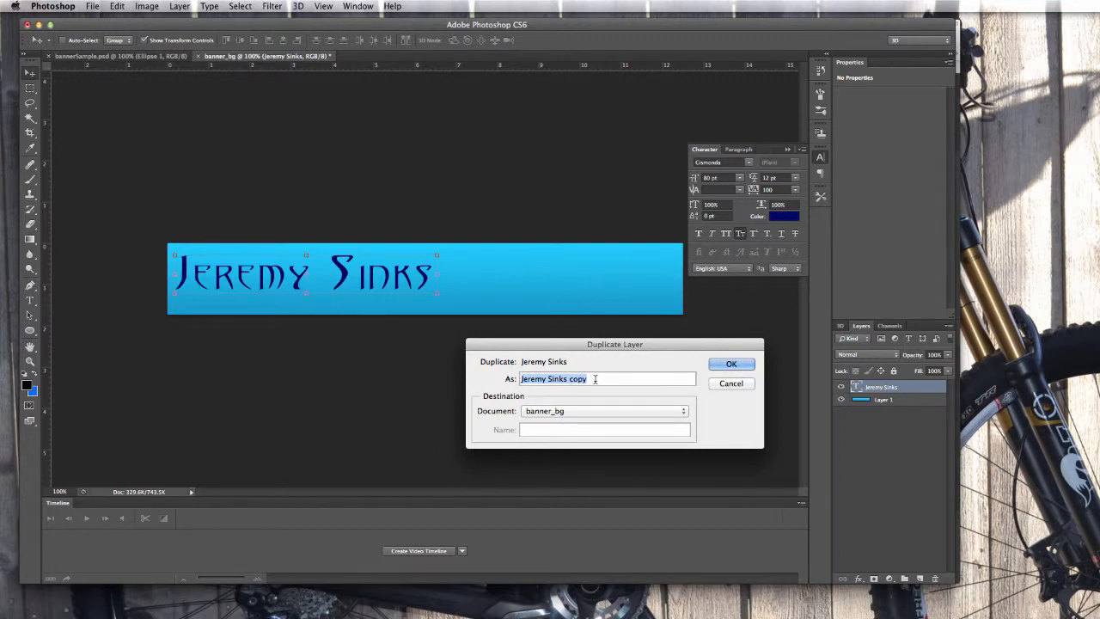
{"action": "type", "text": "reflection"}
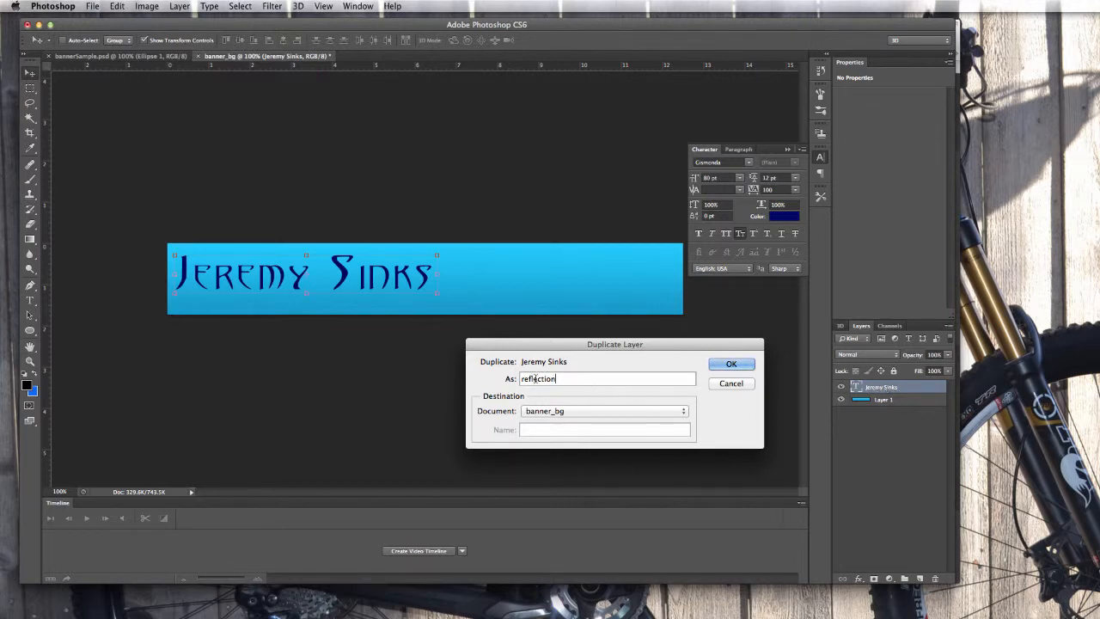
{"action": "left_click", "coordinate": [733, 366]}
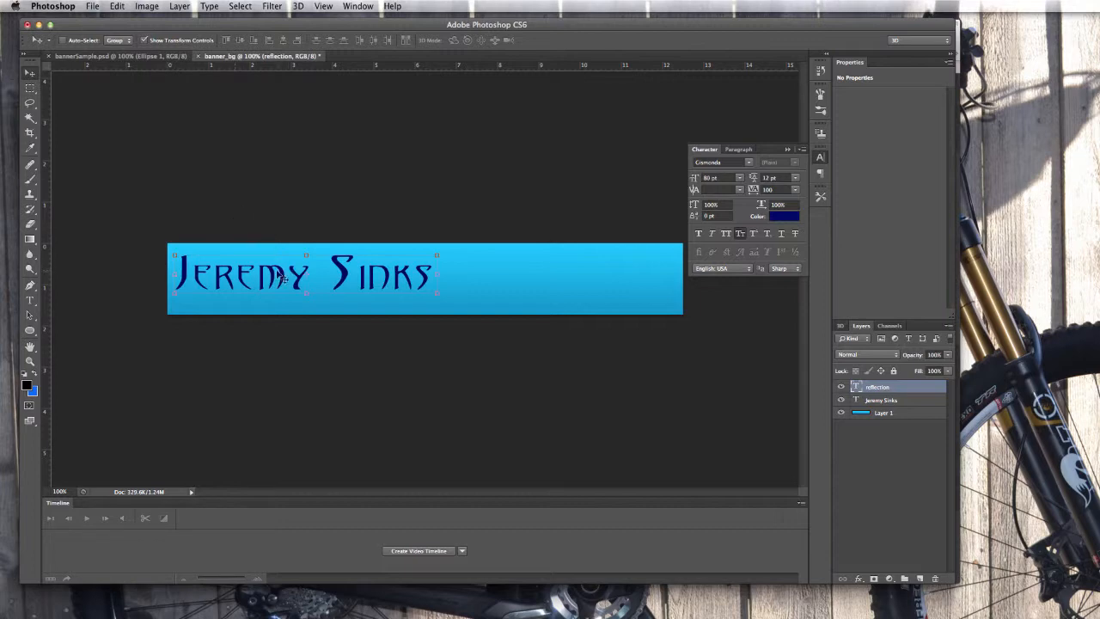
Drag the reflection text copy slightly down beneath the original name.
{"action": "left_click_drag", "start_coordinate": [281, 272], "coordinate": [279, 289]}
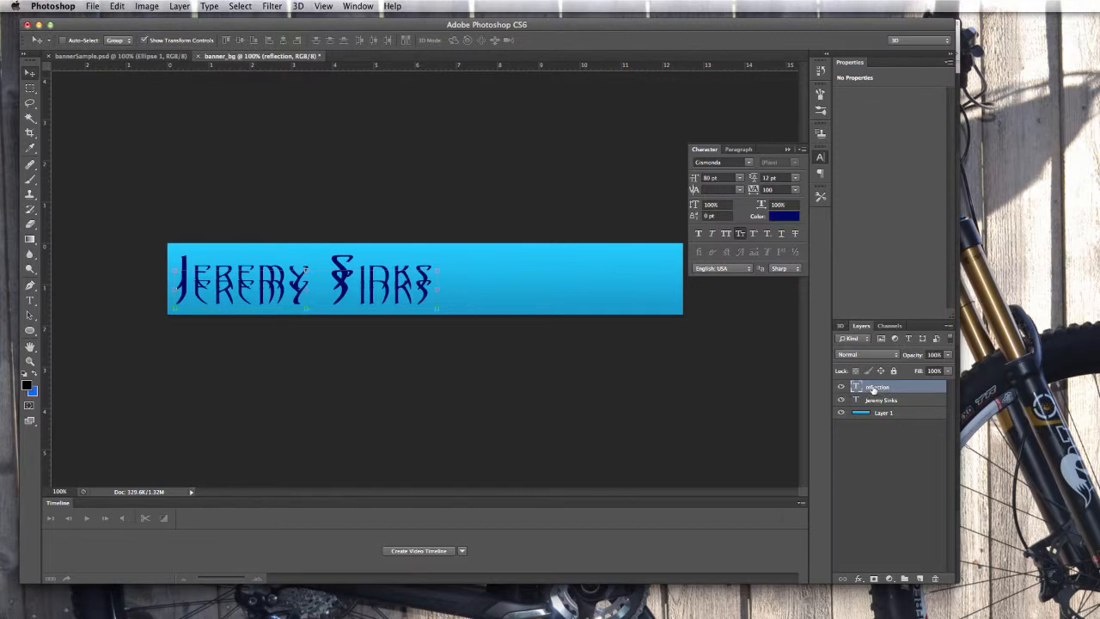
Rasterize the reflection text layer and commit the accidental Free Transform.
{"action": "right_click", "coordinate": [873, 388]}
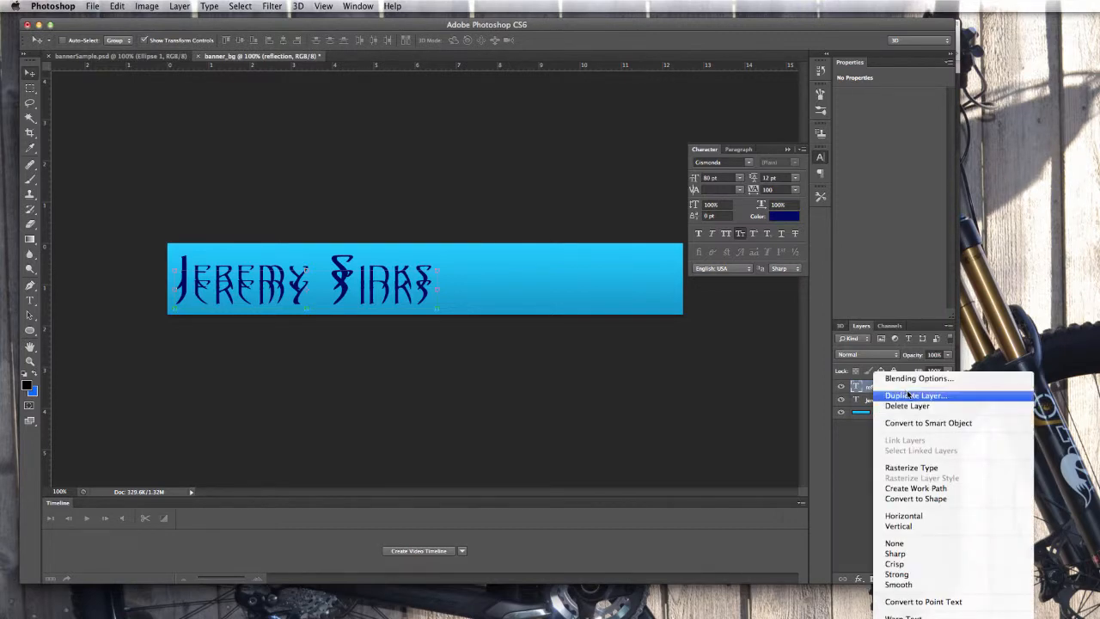
{"action": "left_click", "coordinate": [906, 470]}
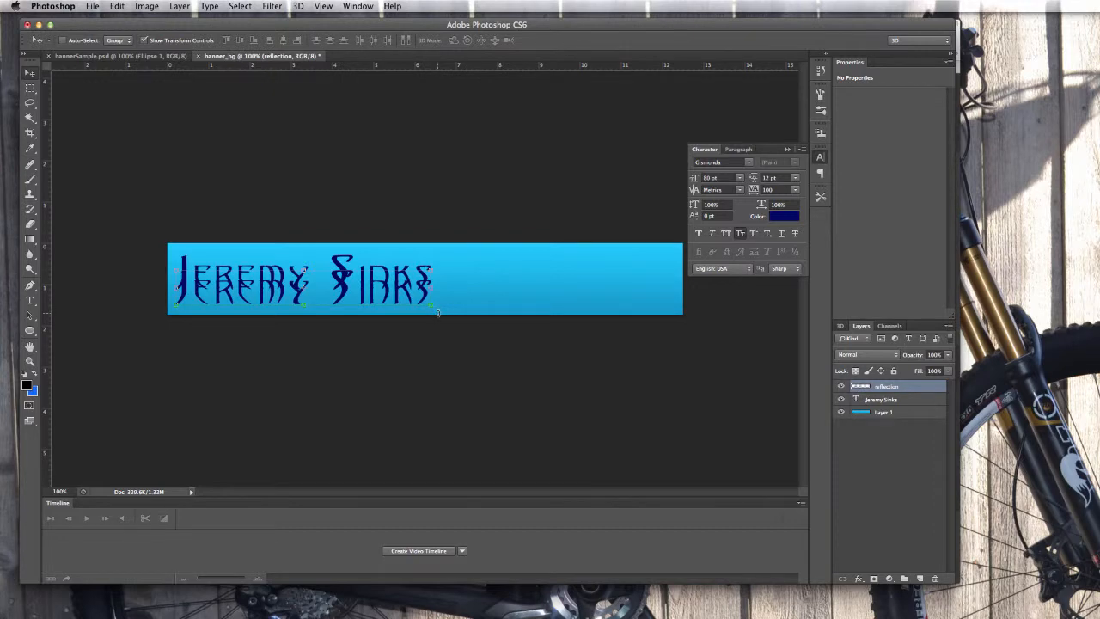
{"action": "left_click_drag", "start_coordinate": [437, 311], "coordinate": [439, 316]}
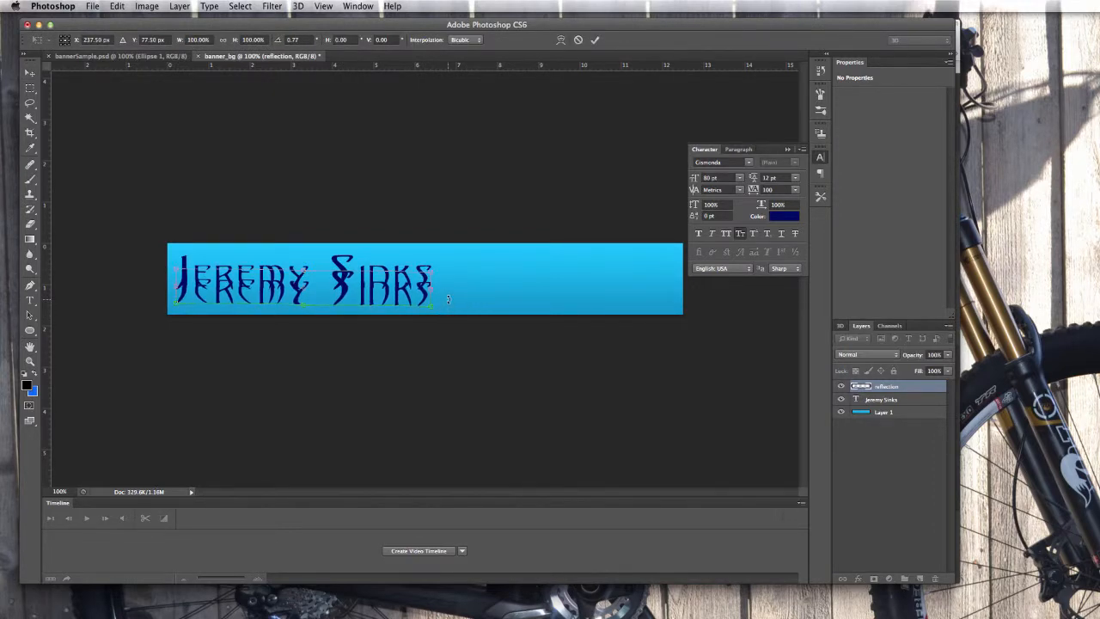
{"action": "key", "text": "Return"}
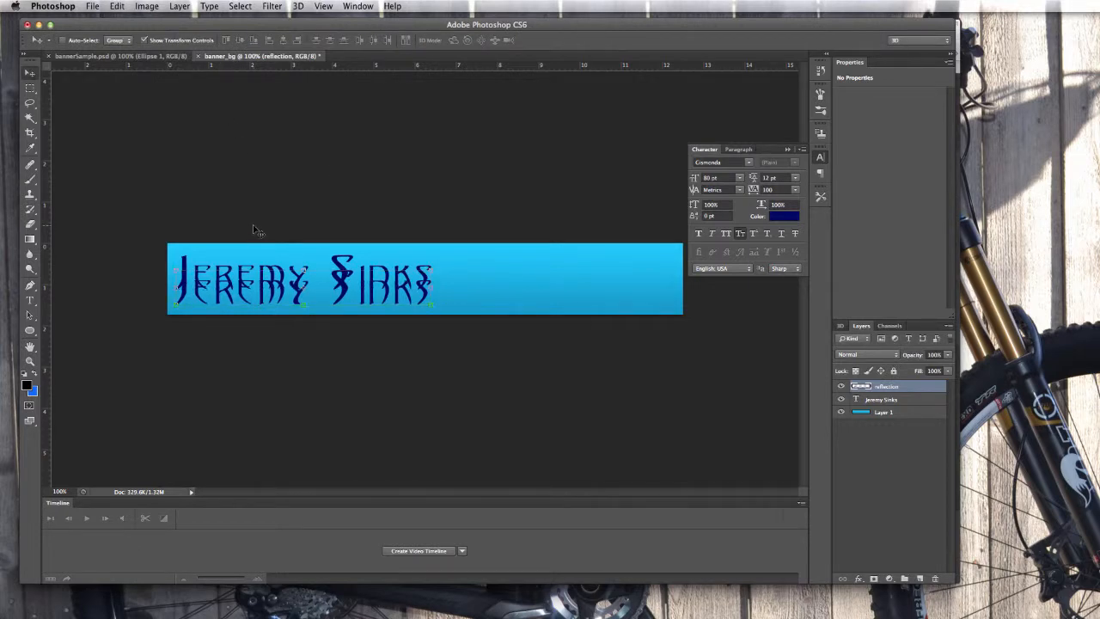
Show the Edit menu's Transform submenu for the reflection layer.
{"action": "left_click", "coordinate": [117, 7]}
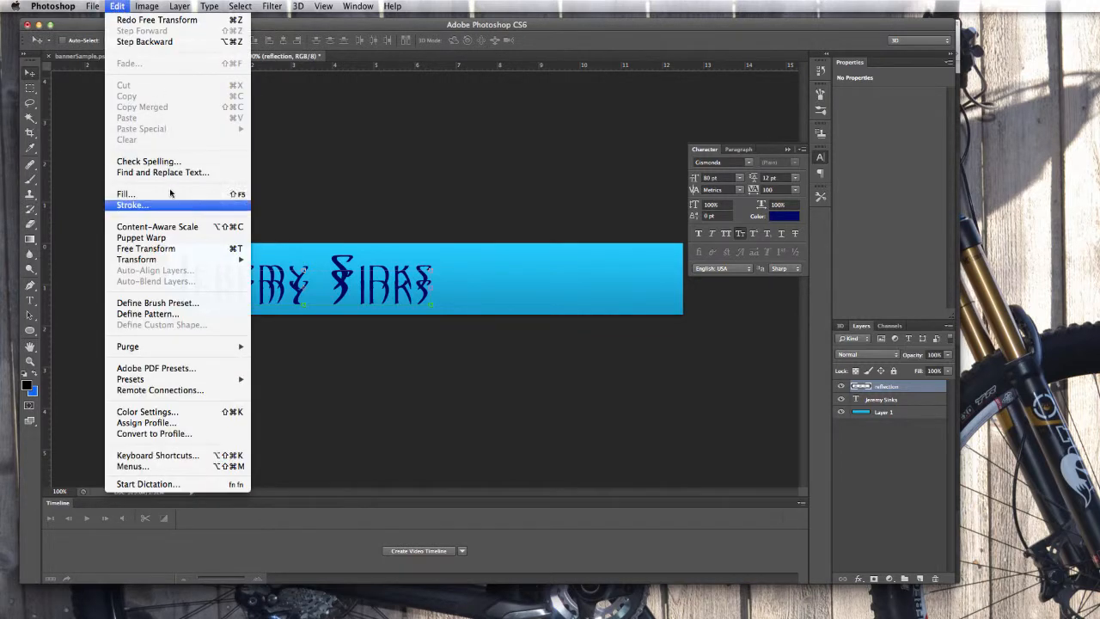
{"action": "mouse_move", "coordinate": [146, 259]}
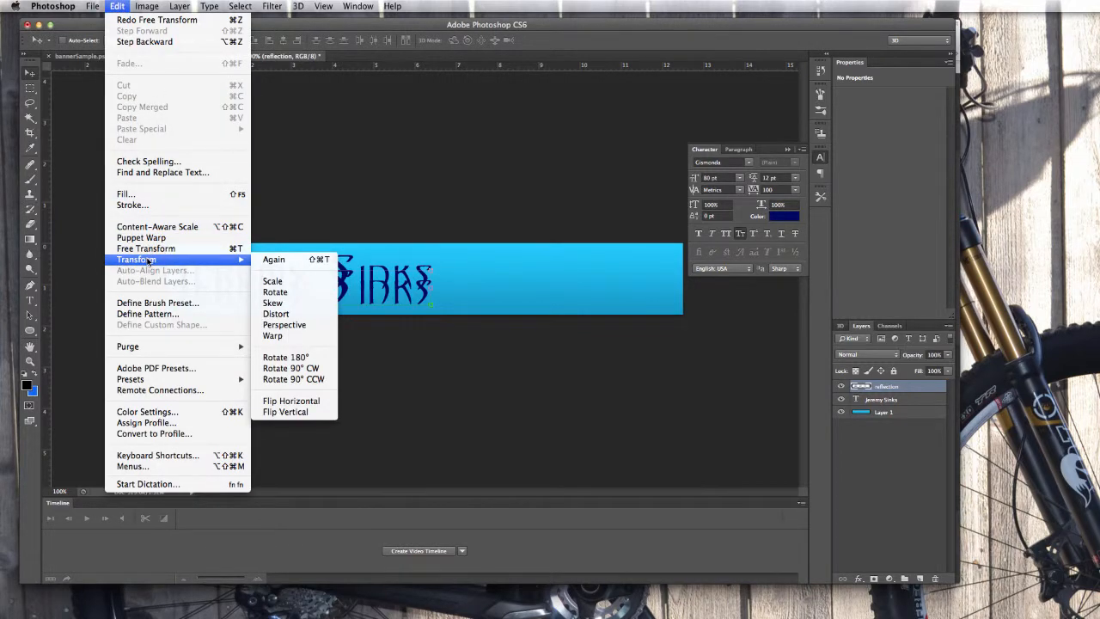
Flip the reflection vertically and drag it down beneath the name.
{"action": "left_click", "coordinate": [282, 413]}
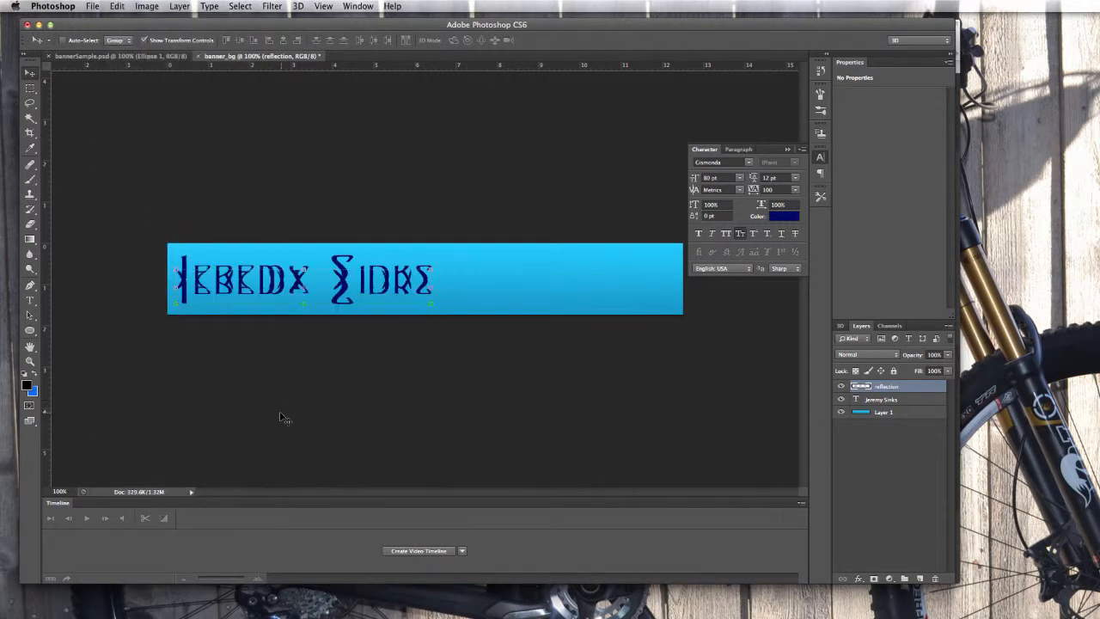
{"action": "left_click_drag", "start_coordinate": [276, 282], "coordinate": [276, 298]}
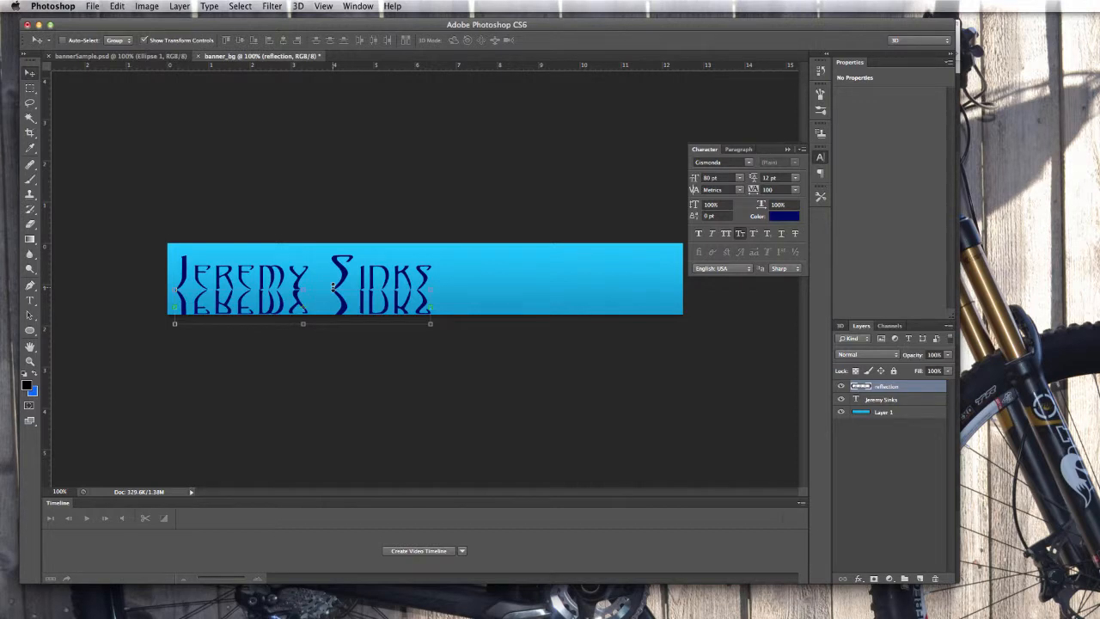
{"action": "key", "text": "super+equal"}
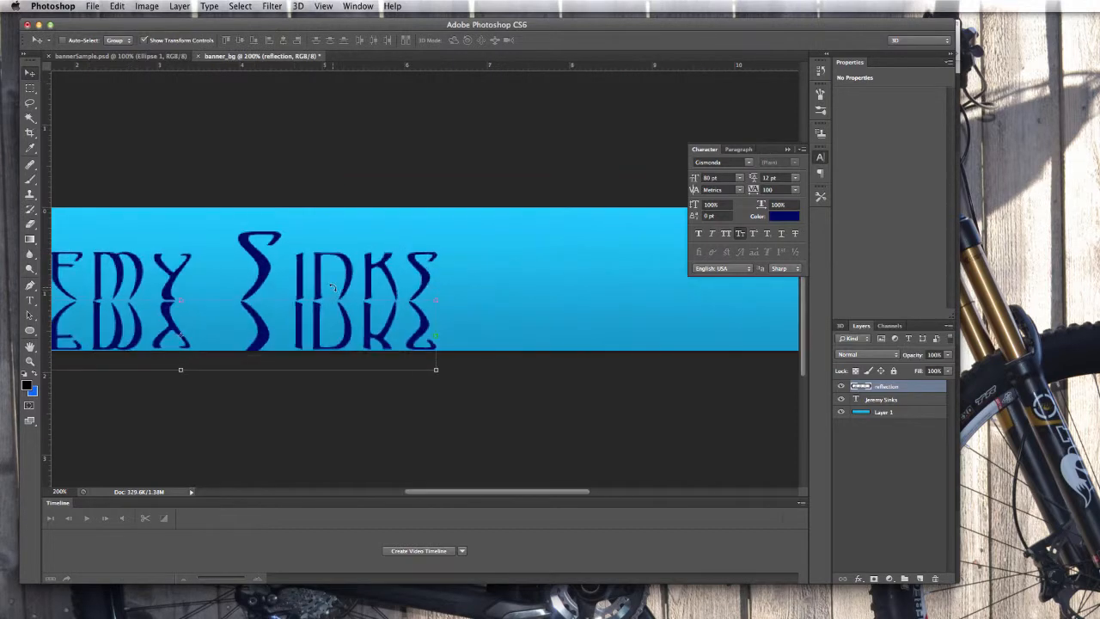
{"action": "key", "text": "super+equal"}
{"action": "scroll", "coordinate": [333, 288], "scroll_direction": "up", "scroll_amount": 3}
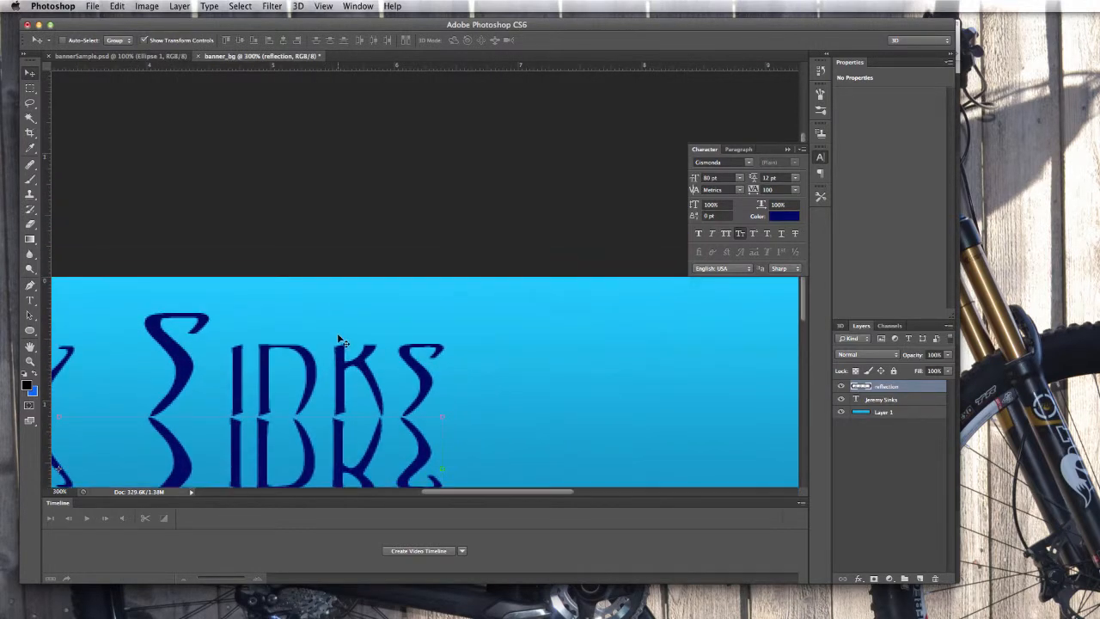
{"action": "scroll", "coordinate": [297, 319], "scroll_direction": "down", "scroll_amount": 3}
{"action": "scroll", "coordinate": [251, 301], "scroll_direction": "left", "scroll_amount": 5}
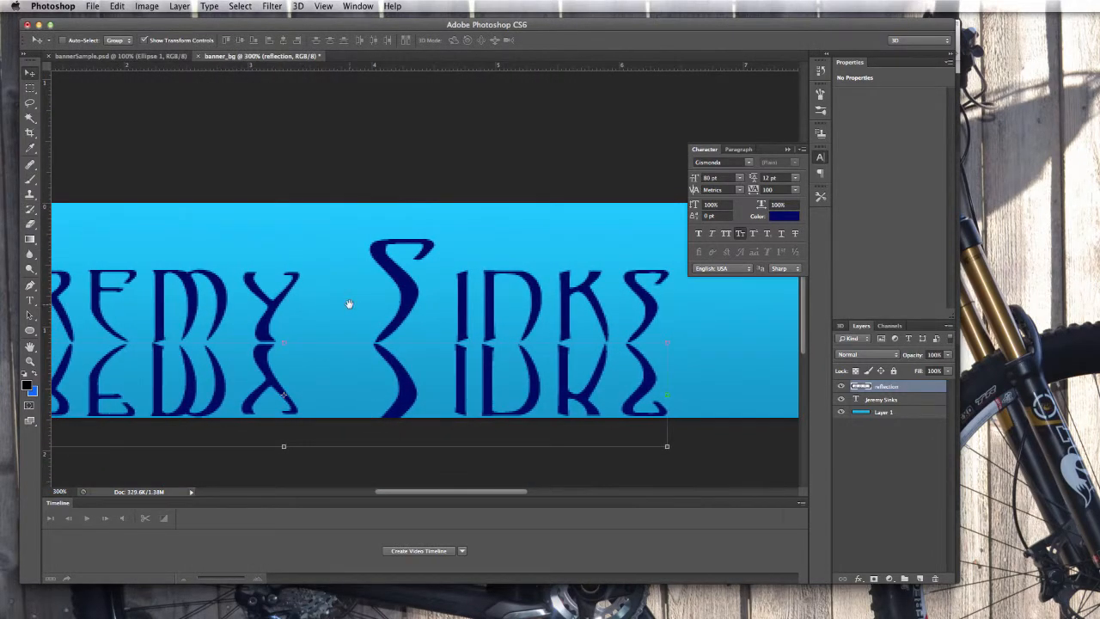
Nudge the reflection with arrow keys until its letters mirror the name exactly.
{"action": "left_click_drag", "start_coordinate": [321, 284], "coordinate": [474, 275]}
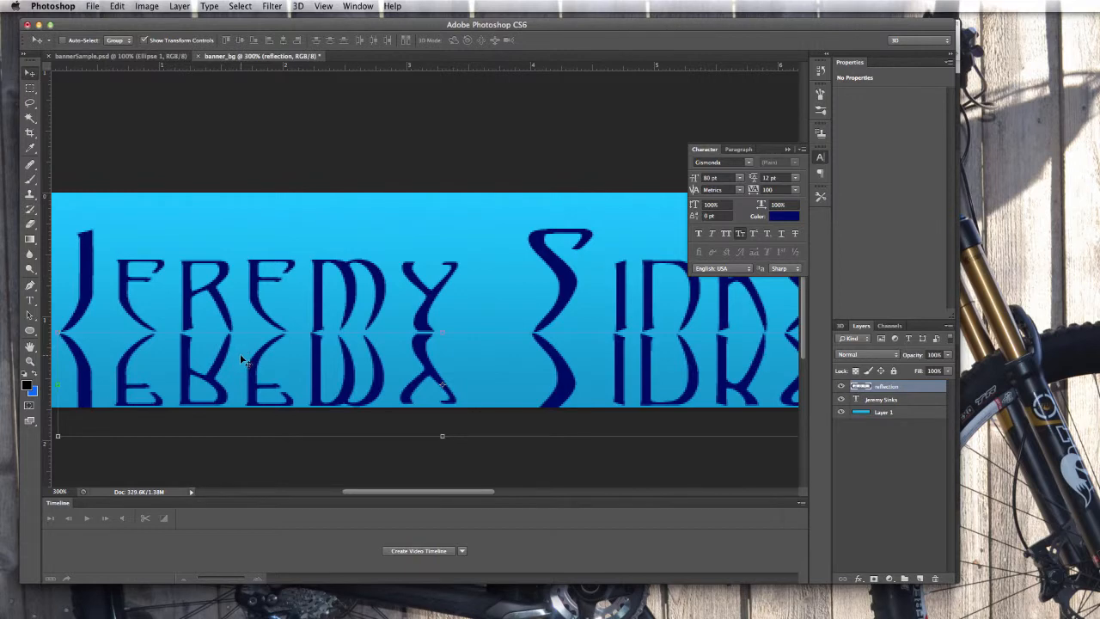
{"action": "key", "text": "Down"}
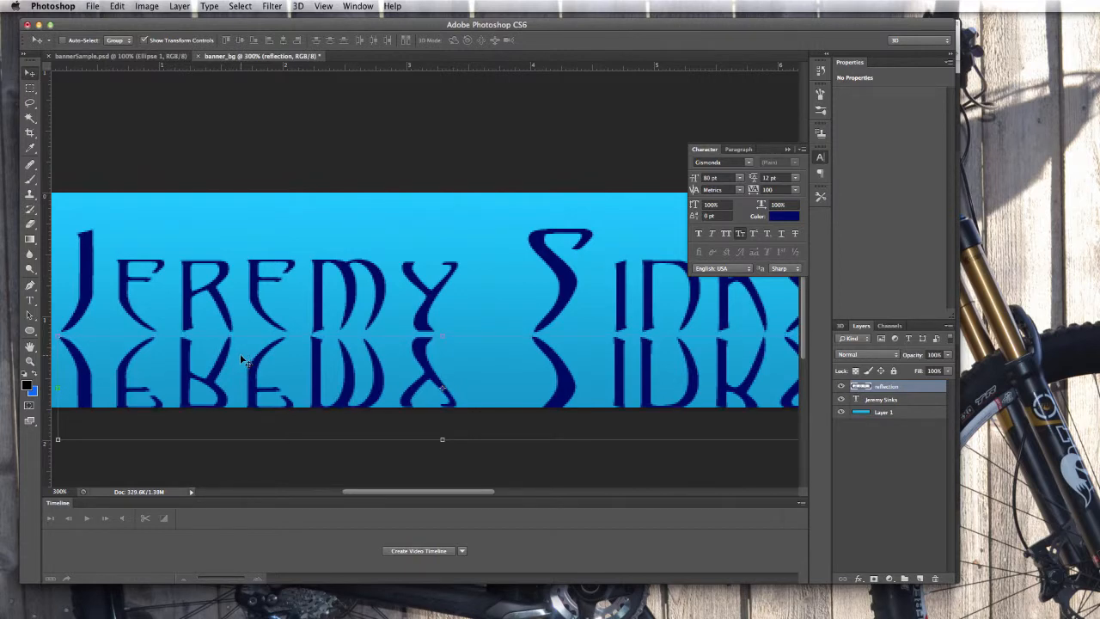
{"action": "key", "text": "Right"}
{"action": "key", "text": "Up"}
{"action": "key", "text": "Up"}
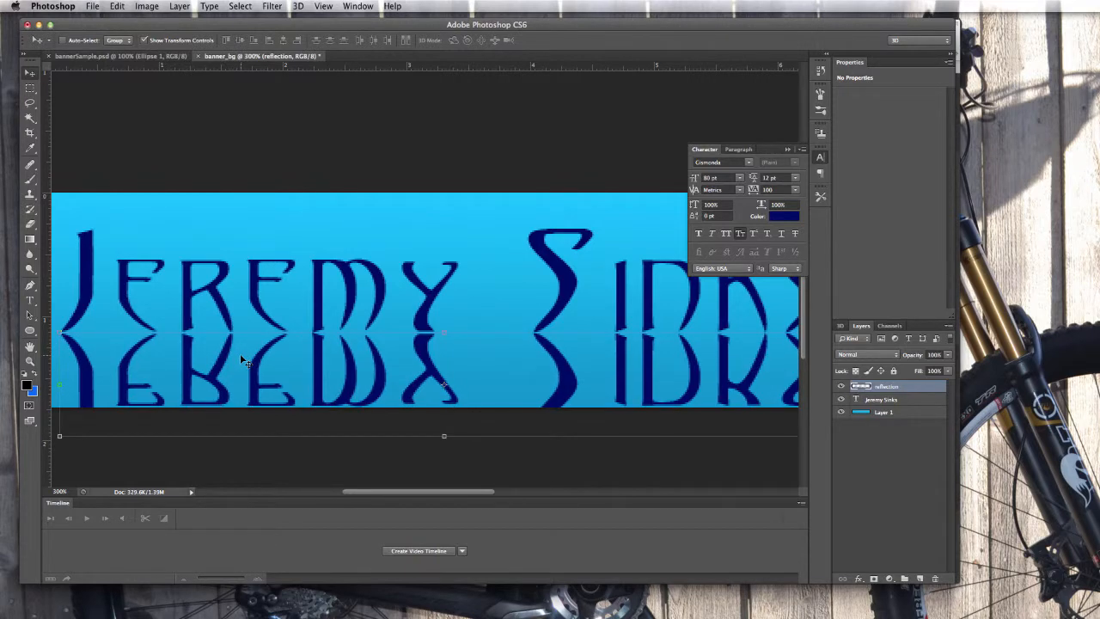
{"action": "key", "text": "Down"}
{"action": "key", "text": "Down"}
{"action": "key", "text": "Left"}
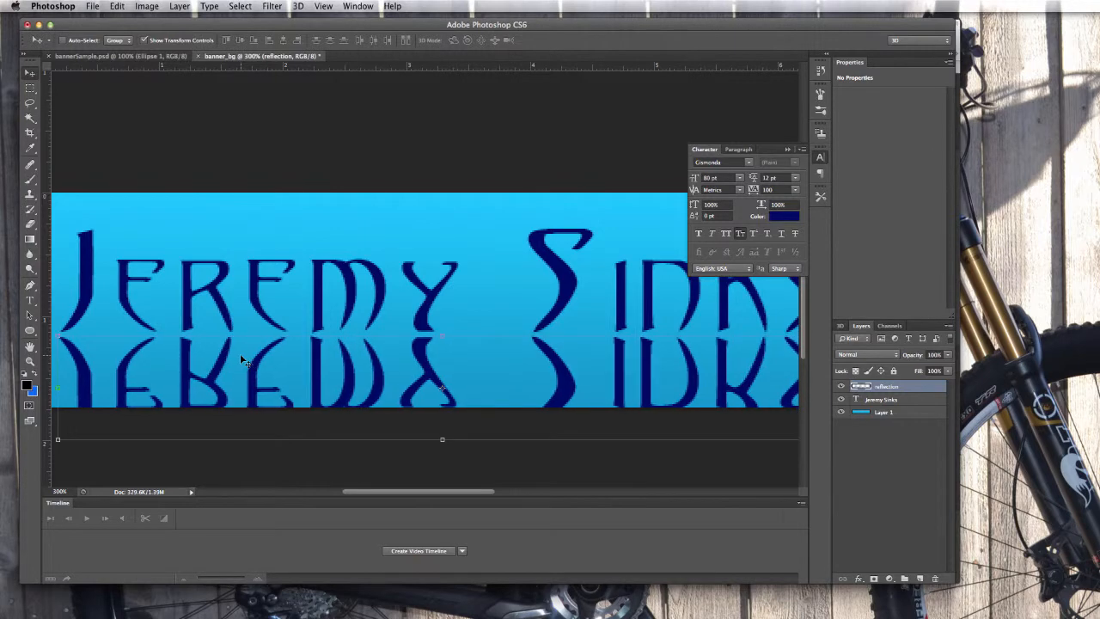
{"action": "key", "text": "Right"}
{"action": "key", "text": "Up"}
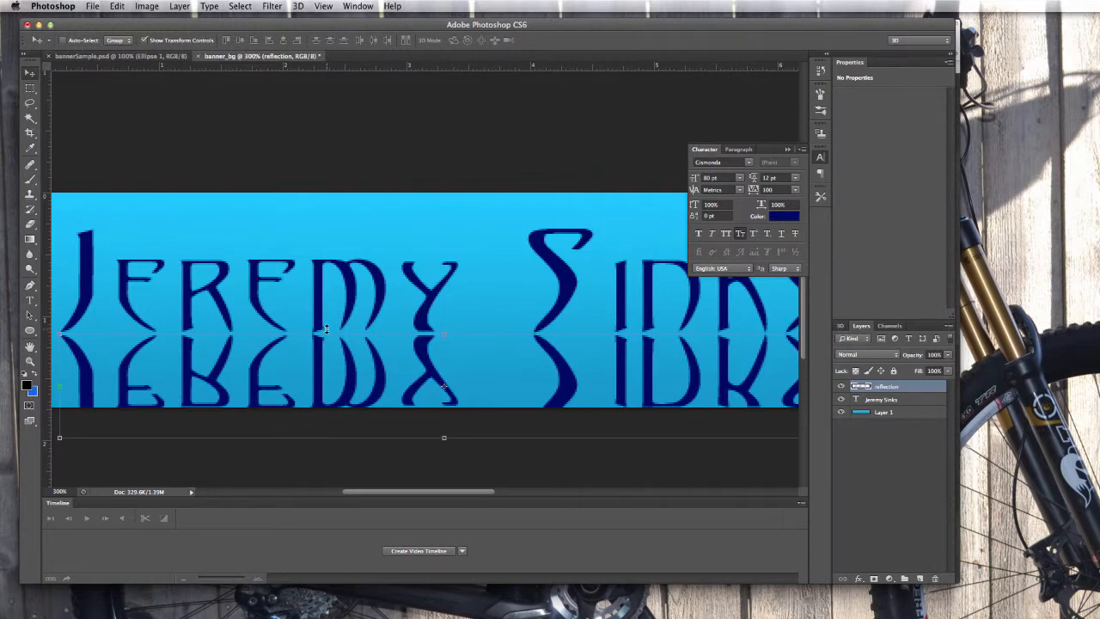
{"action": "key", "text": "super+minus"}
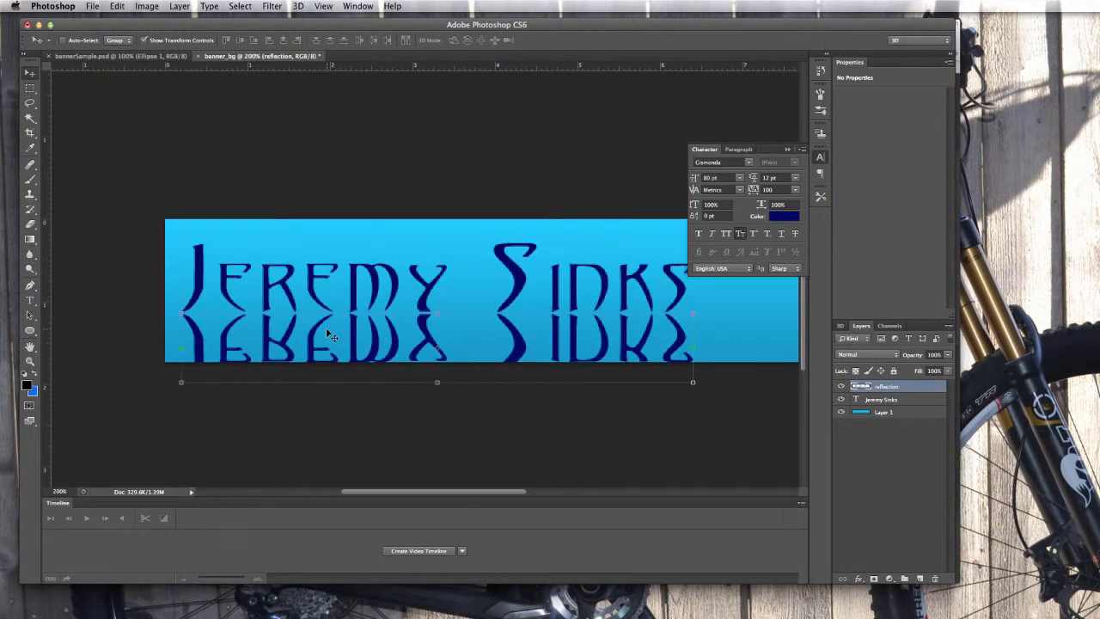
{"action": "key", "text": "super+minus"}
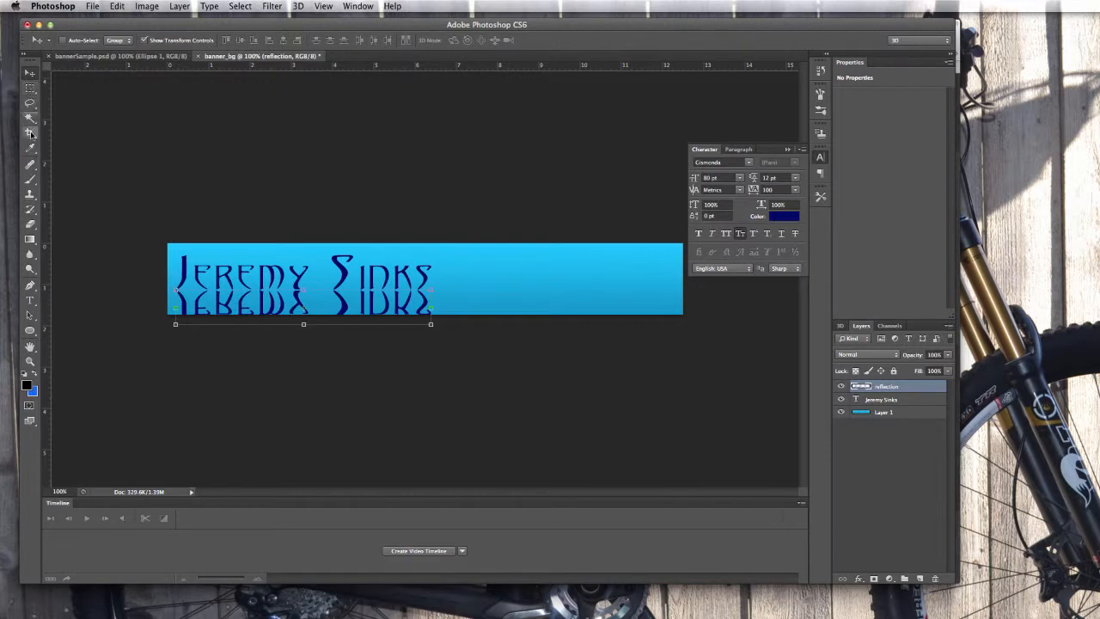
Erase along the reflection's lower letters with a soft 140 px, 5% hardness eraser.
{"action": "left_click", "coordinate": [31, 225]}
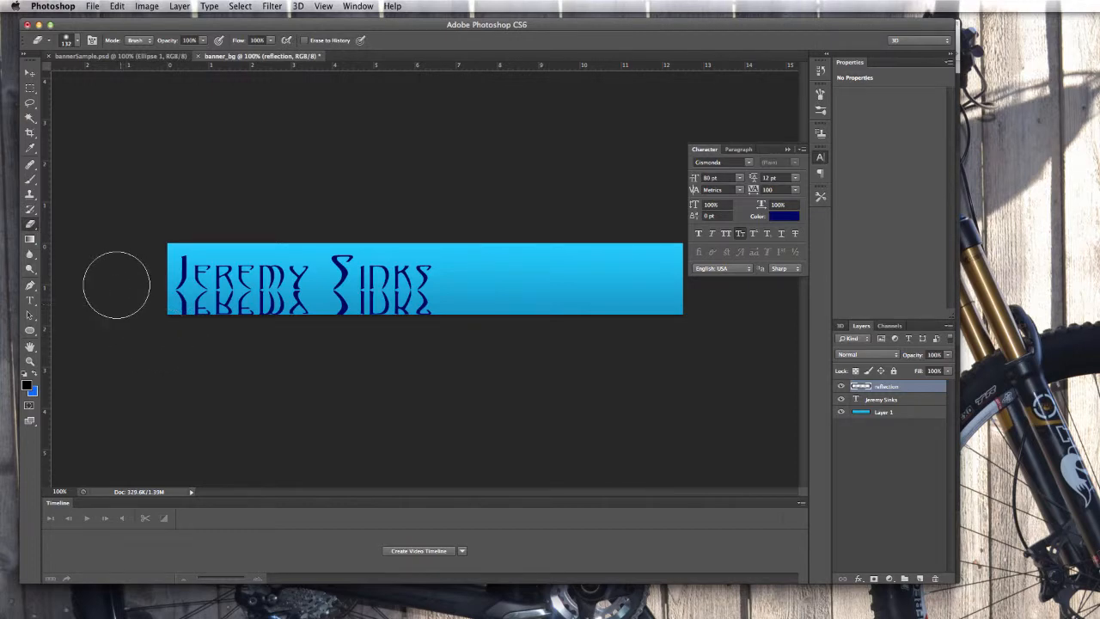
{"action": "left_click", "coordinate": [77, 43]}
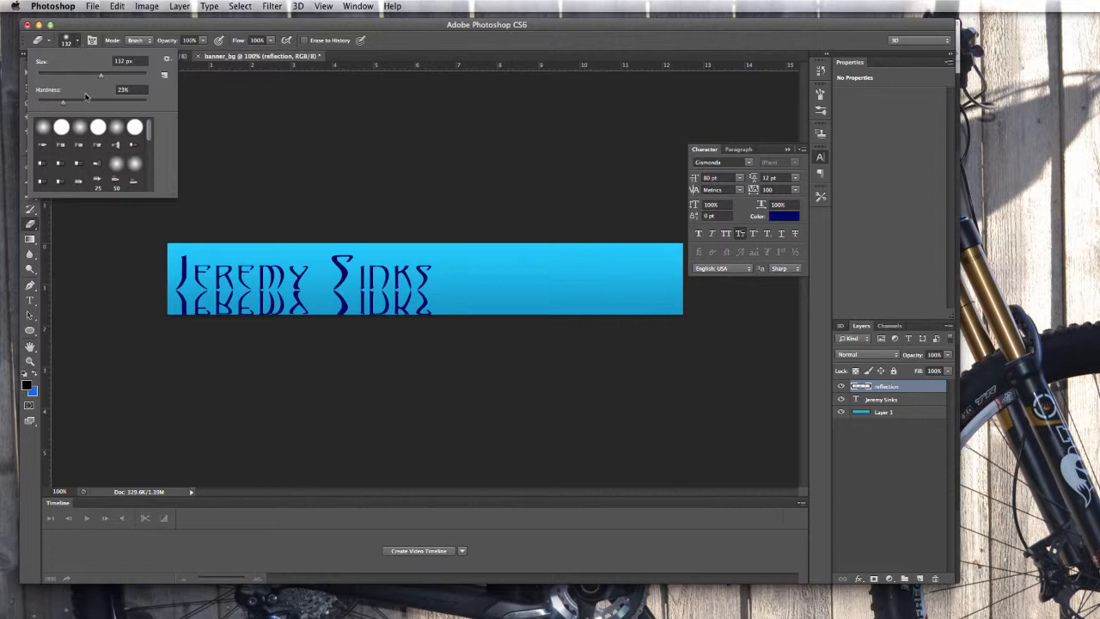
{"action": "left_click_drag", "start_coordinate": [64, 103], "coordinate": [43, 105]}
{"action": "left_click_drag", "start_coordinate": [101, 74], "coordinate": [104, 78]}
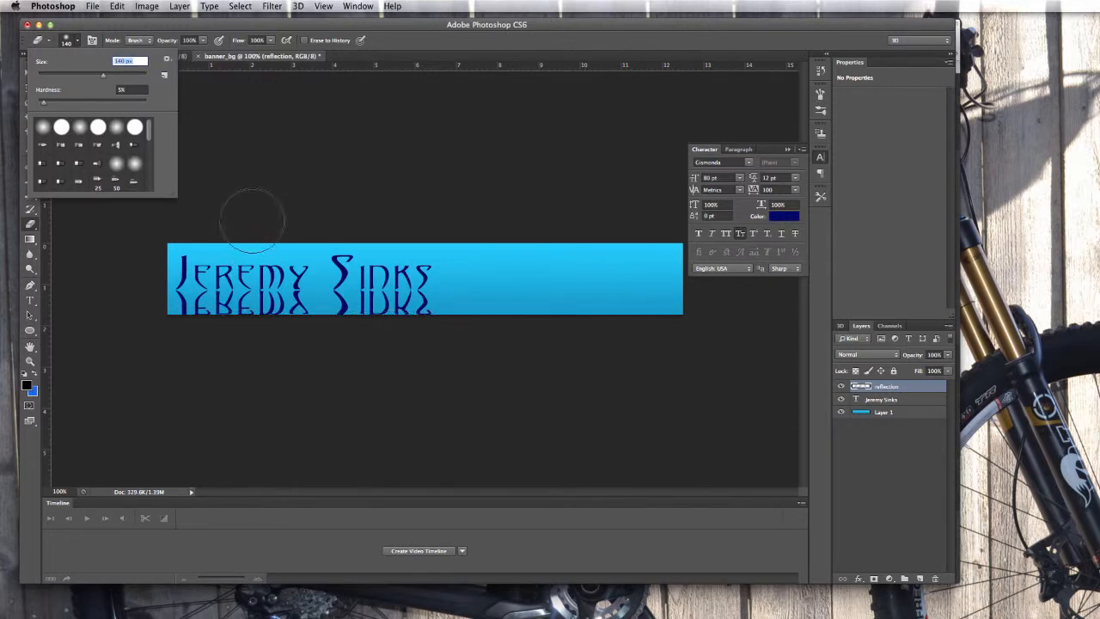
{"action": "left_click", "coordinate": [231, 140]}
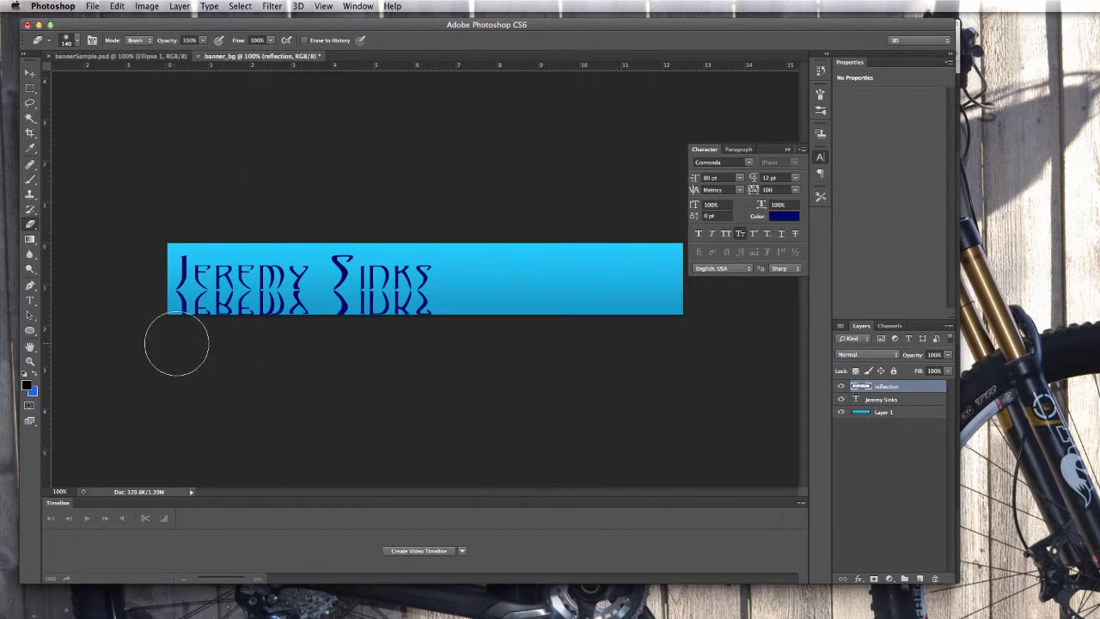
{"action": "mouse_move", "coordinate": [177, 344]}
{"action": "left_mouse_down"}
{"action": "mouse_move", "coordinate": [204, 344]}
{"action": "mouse_move", "coordinate": [172, 345]}
{"action": "mouse_move", "coordinate": [239, 345]}
{"action": "mouse_move", "coordinate": [170, 345]}
{"action": "mouse_move", "coordinate": [400, 344]}
{"action": "left_mouse_up"}
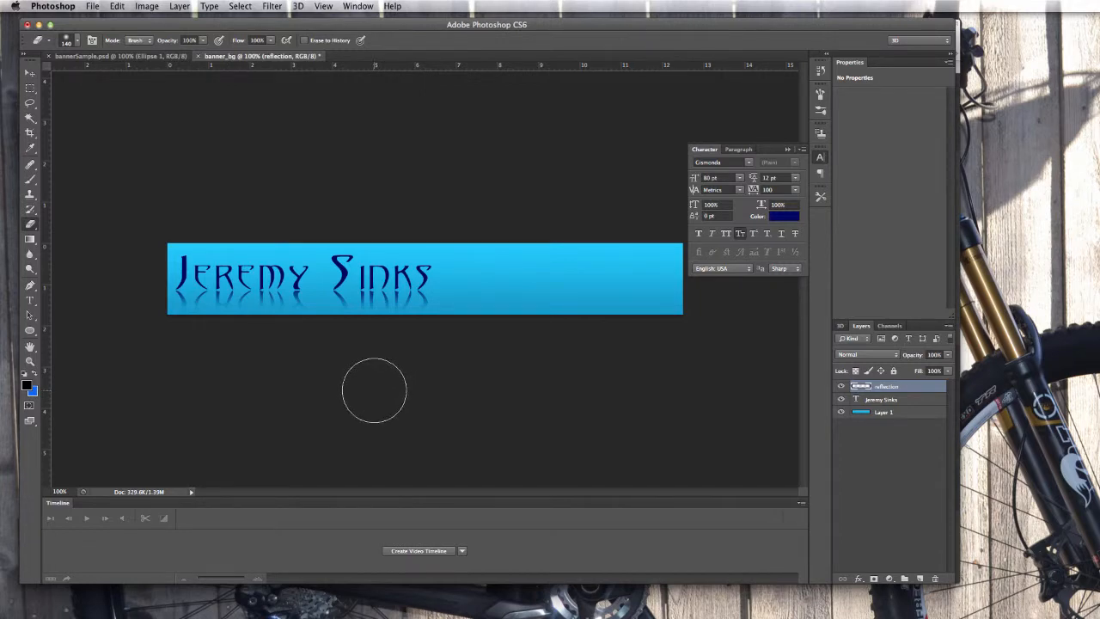
Lower the reflection layer's opacity to 45% in the Layers panel.
{"action": "left_click", "coordinate": [30, 75]}
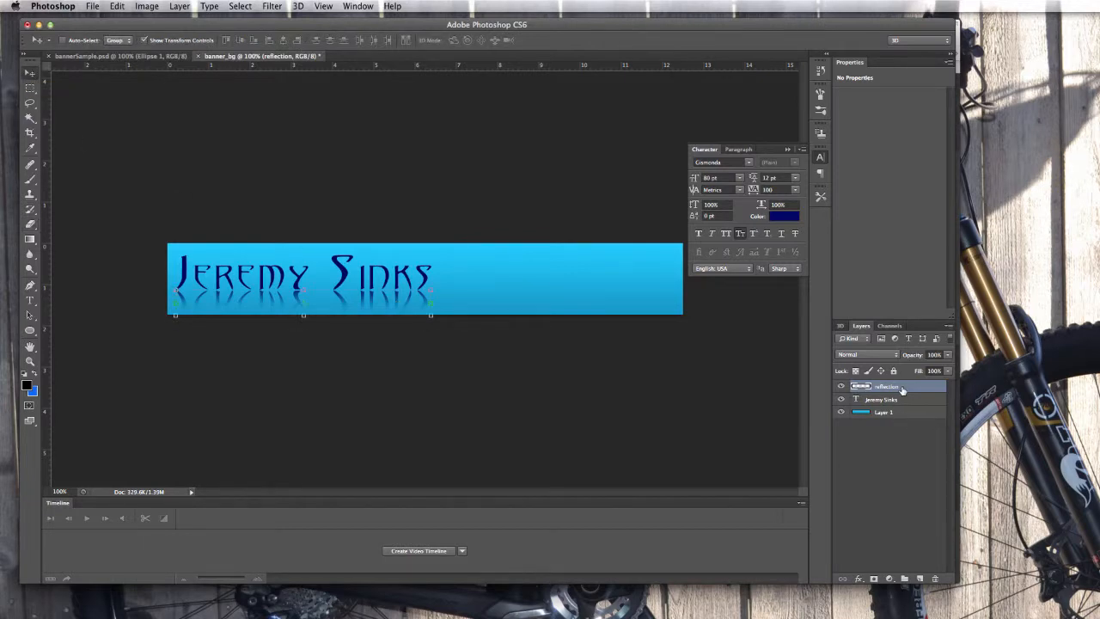
{"action": "left_click", "coordinate": [949, 355]}
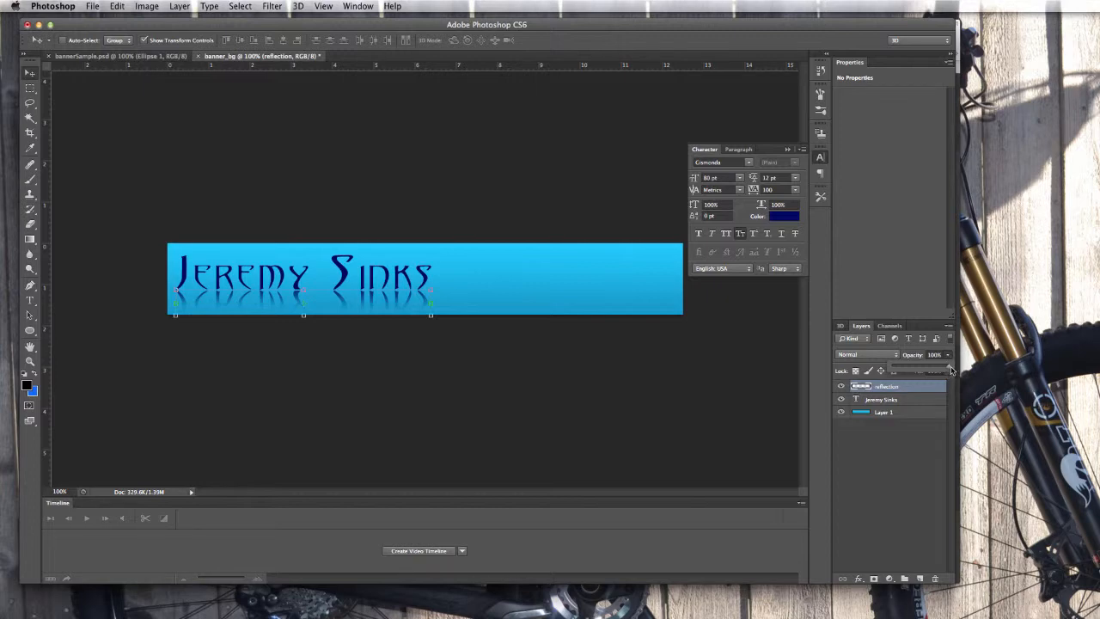
{"action": "left_click_drag", "start_coordinate": [950, 369], "coordinate": [919, 370]}
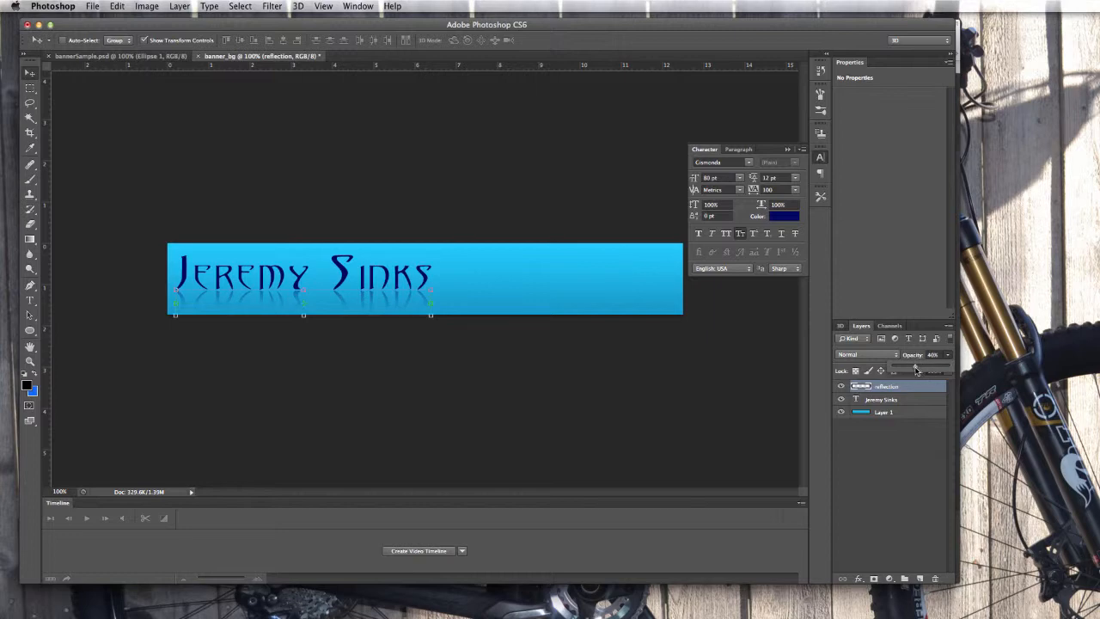
{"action": "left_click_drag", "start_coordinate": [916, 370], "coordinate": [918, 369]}
{"action": "left_click_drag", "start_coordinate": [918, 369], "coordinate": [917, 371]}
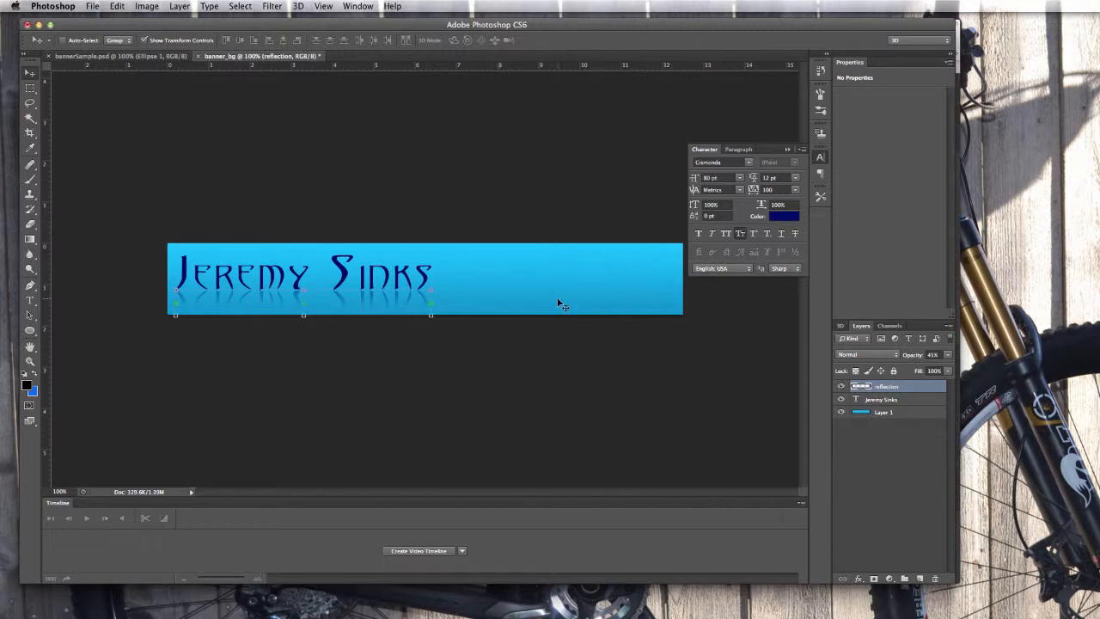
Select both the name and reflection layers and nudge them down together.
{"action": "left_click", "coordinate": [887, 400], "text": "shift"}
{"action": "left_click", "coordinate": [889, 388]}
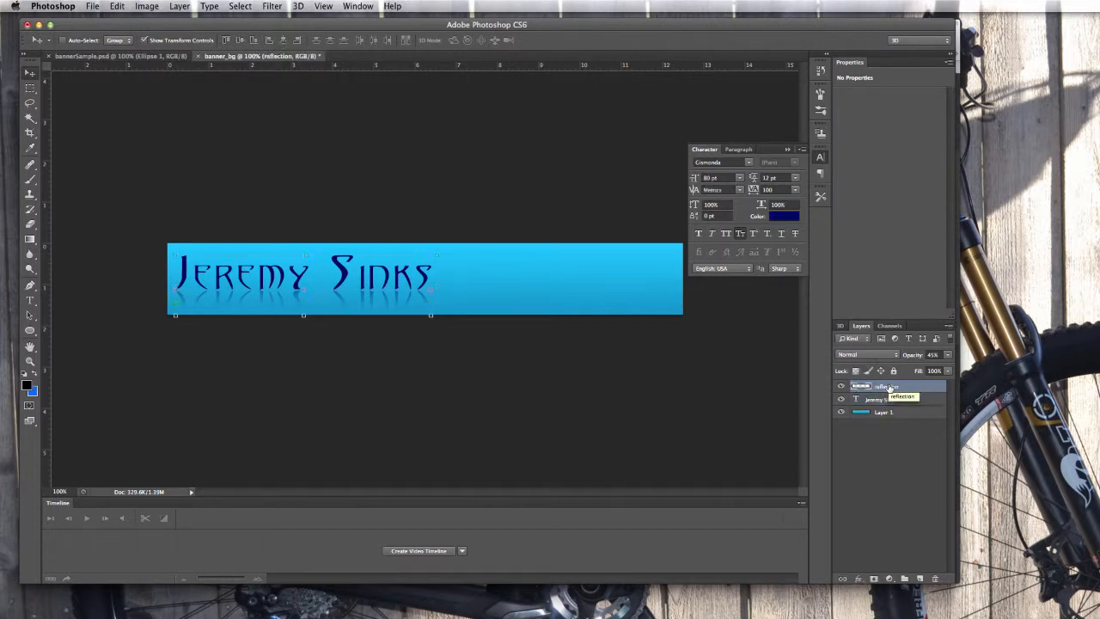
{"action": "left_click", "coordinate": [889, 399], "text": "shift"}
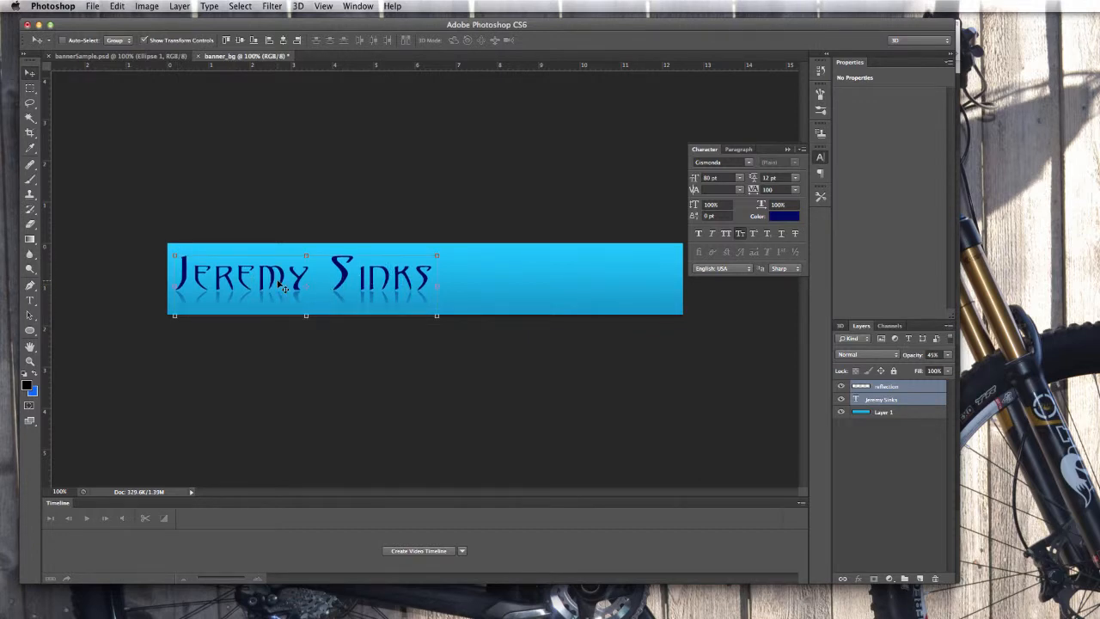
{"action": "key", "text": "Down"}
{"action": "key", "text": "Down"}
{"action": "key", "text": "Down"}
{"action": "key", "text": "Down"}
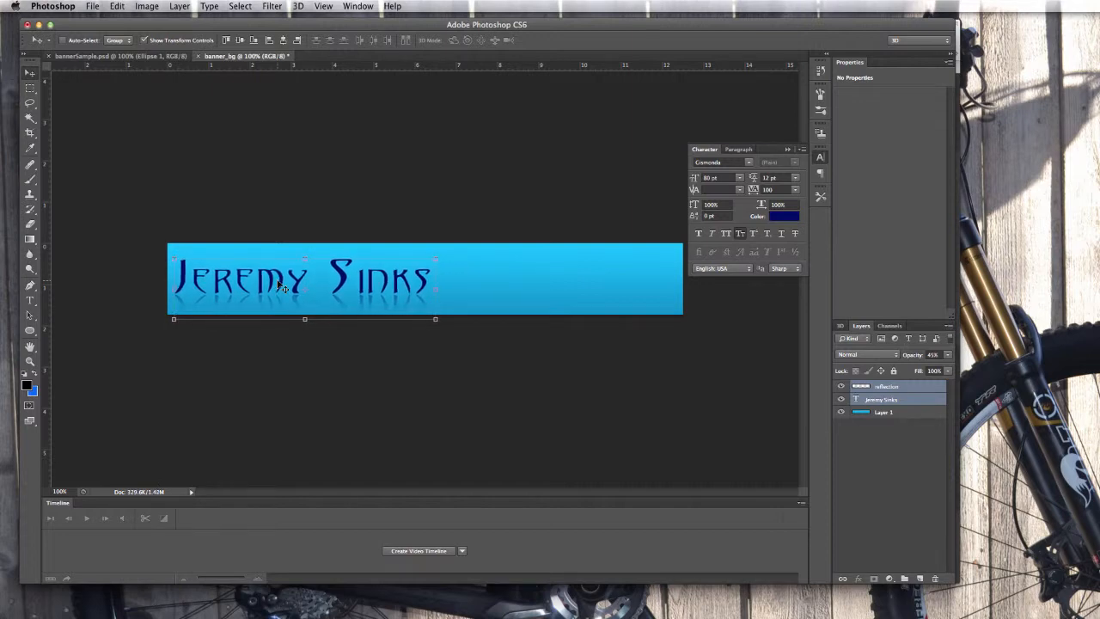
{"action": "key", "text": "Up"}
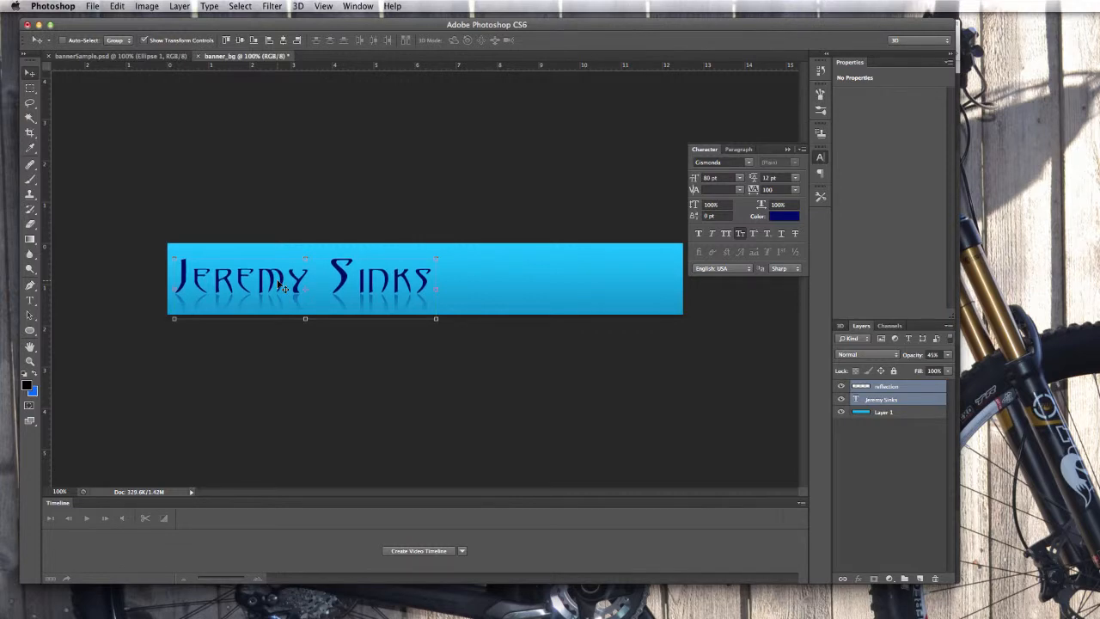
{"action": "key", "text": "Down"}
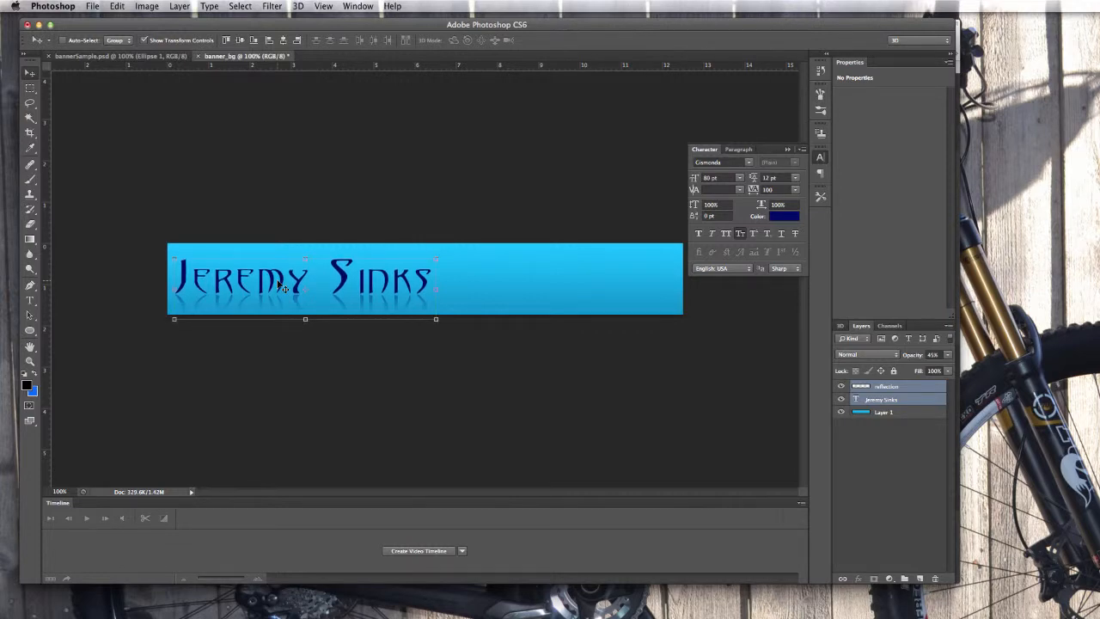
{"action": "key", "text": "Down"}
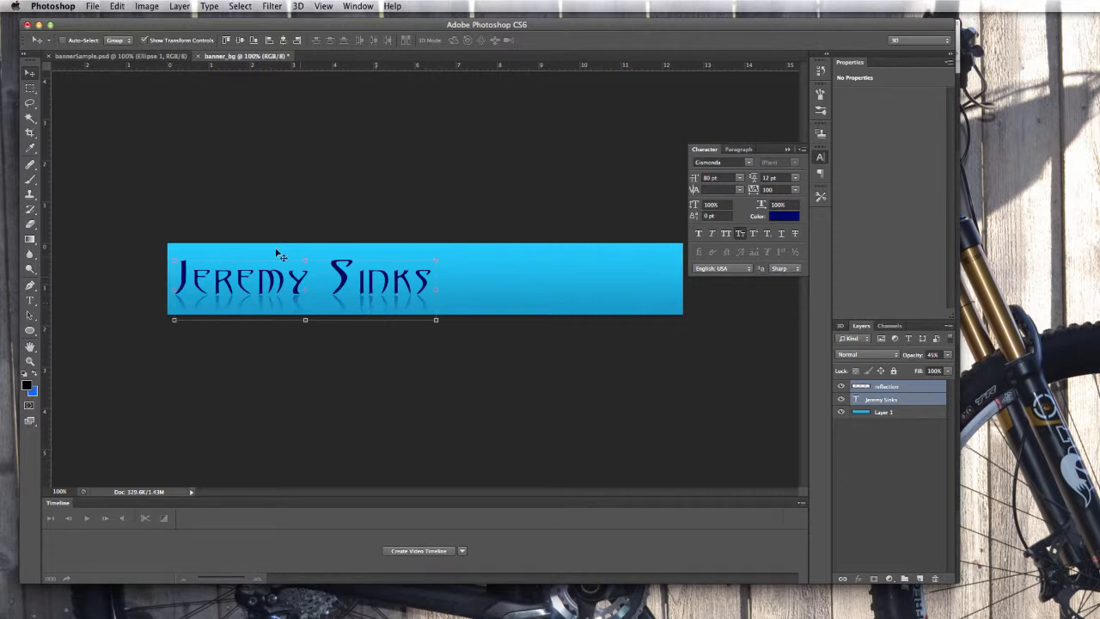
{"action": "left_click", "coordinate": [30, 300]}
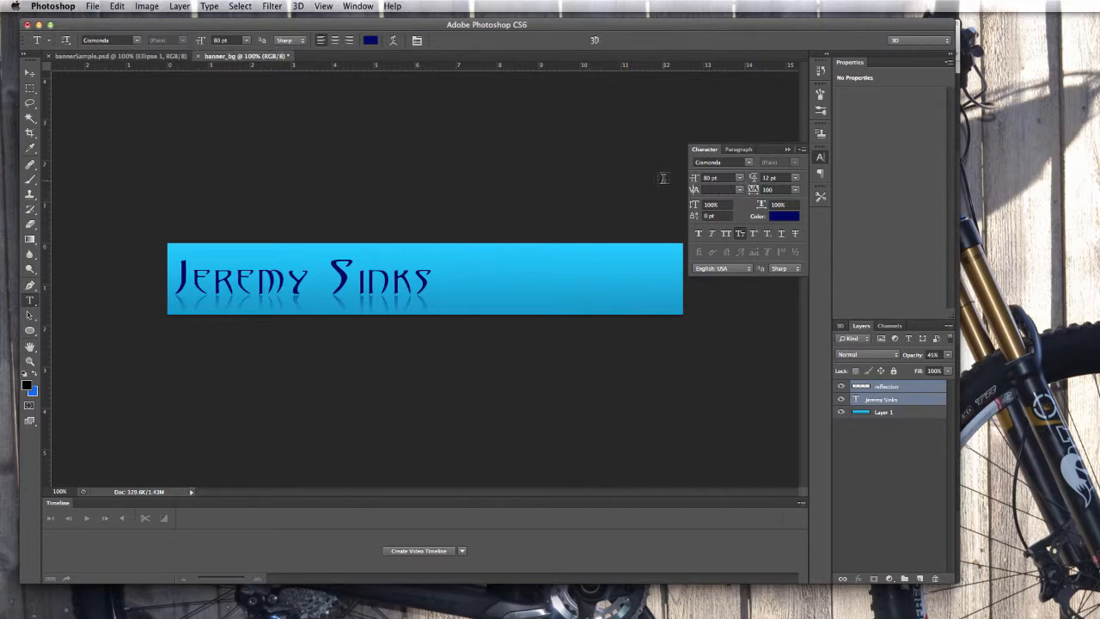
{"action": "left_click", "coordinate": [246, 43]}
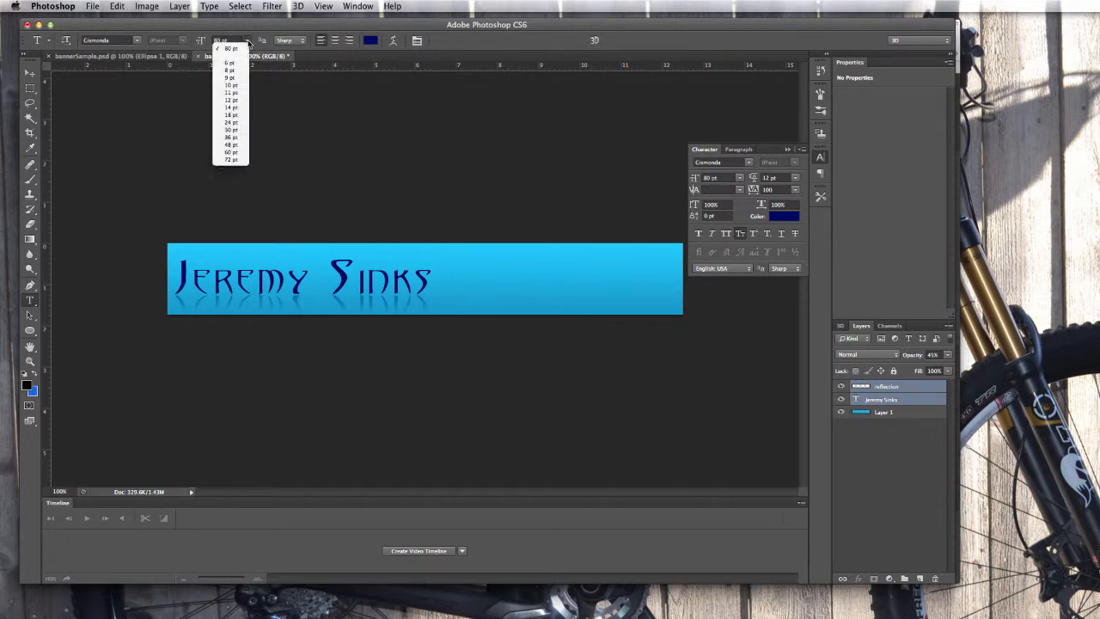
{"action": "left_click", "coordinate": [231, 130]}
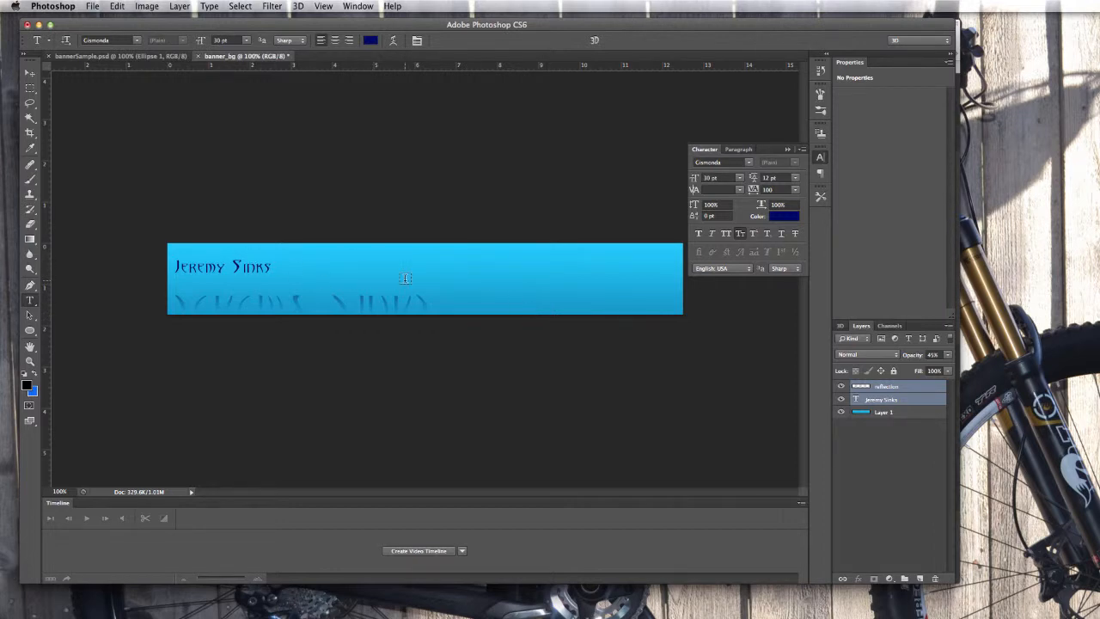
{"action": "key", "text": "super+z"}
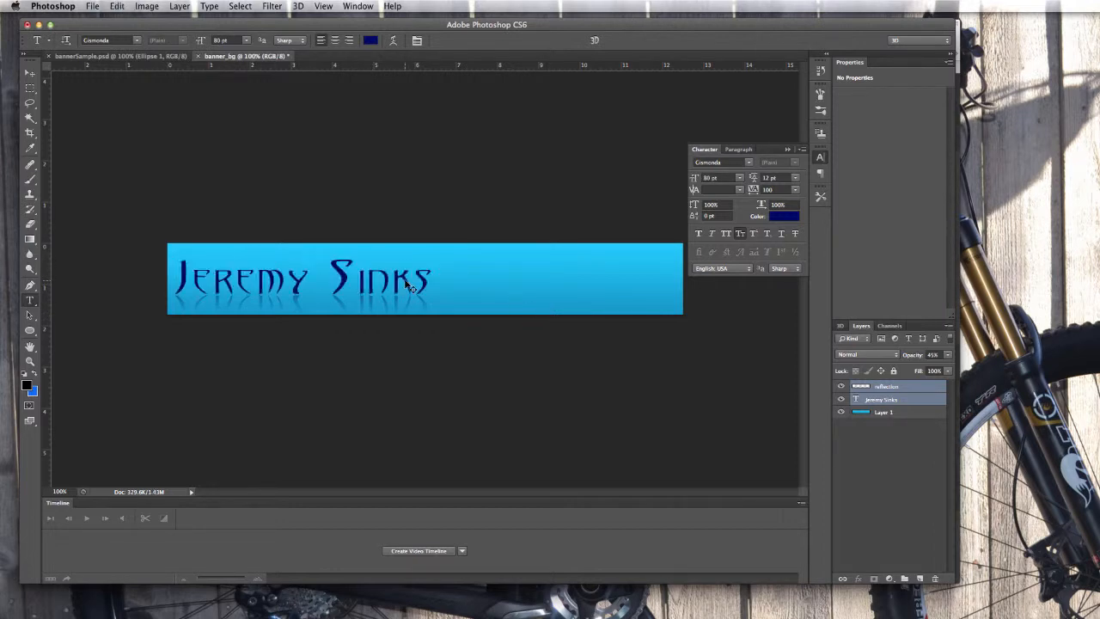
{"action": "left_click", "coordinate": [903, 412]}
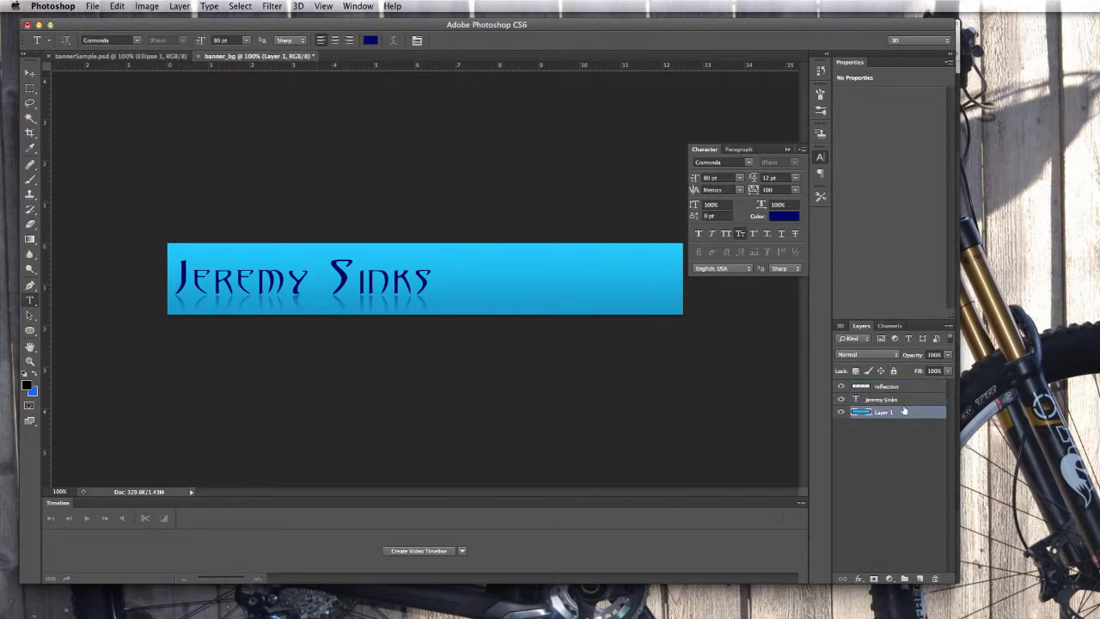
{"action": "left_click", "coordinate": [905, 386]}
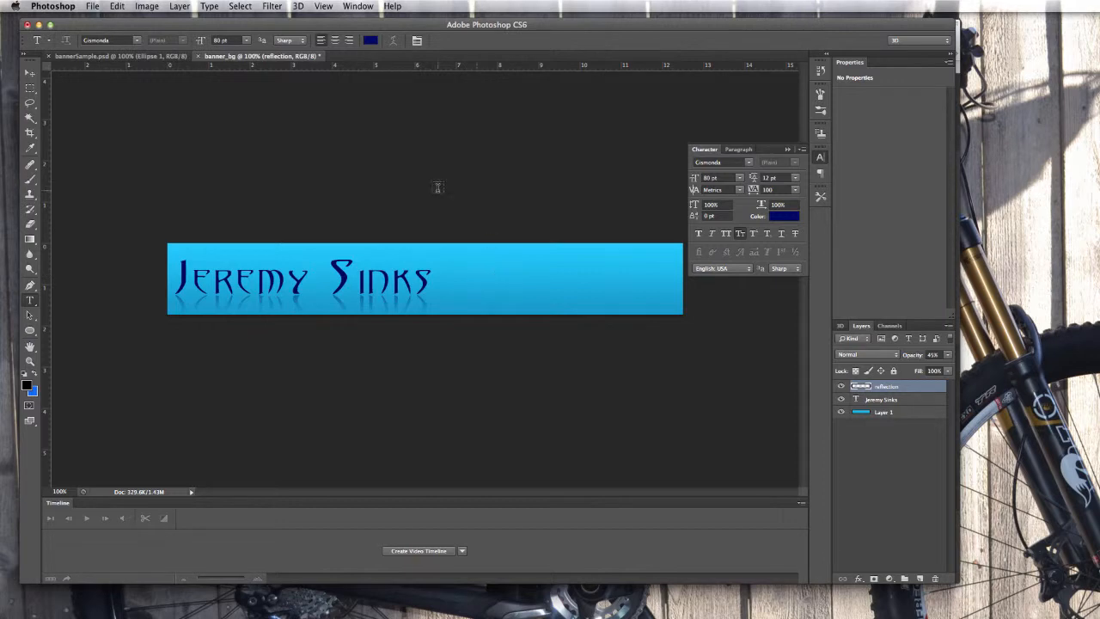
Create a 30 pt text box right of the name and type 'Digital Portfolio'.
{"action": "left_click", "coordinate": [247, 41]}
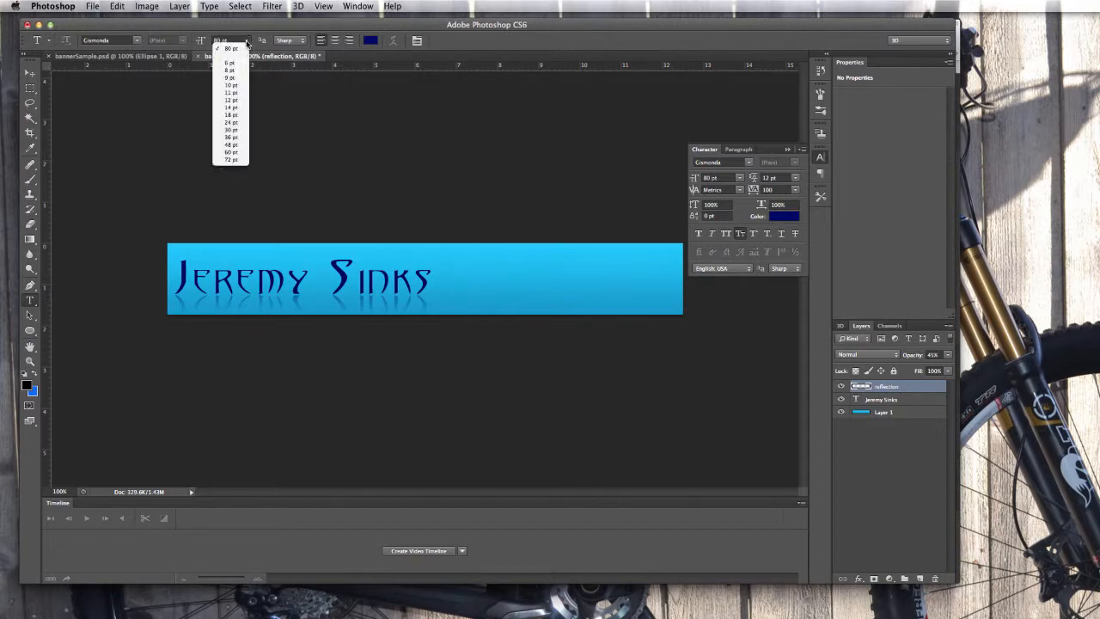
{"action": "left_click", "coordinate": [229, 131]}
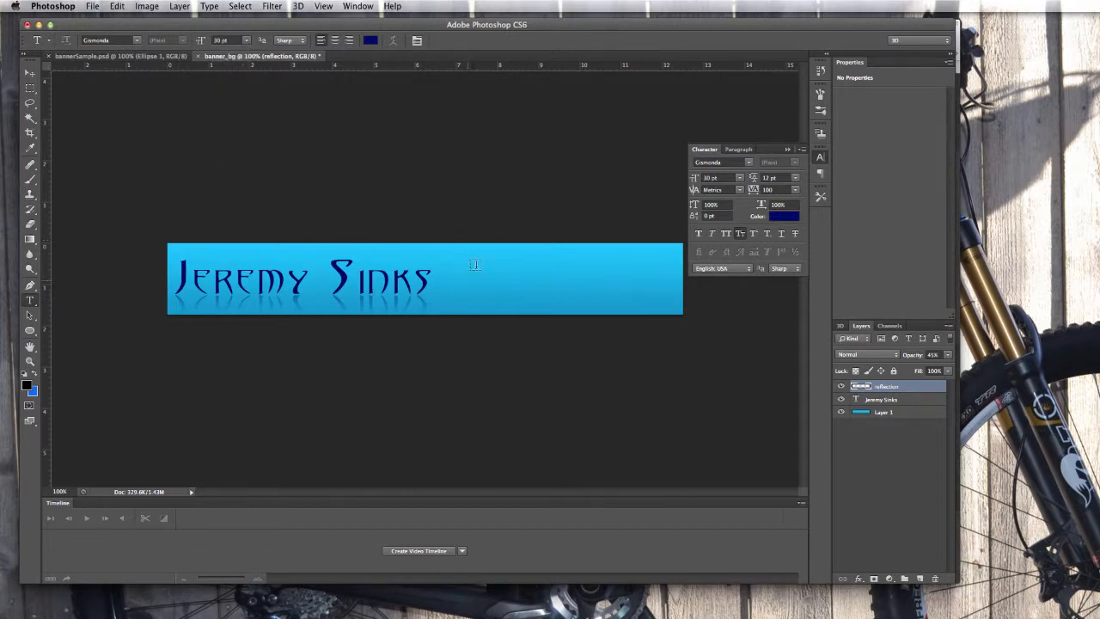
{"action": "left_click_drag", "start_coordinate": [456, 279], "coordinate": [649, 313]}
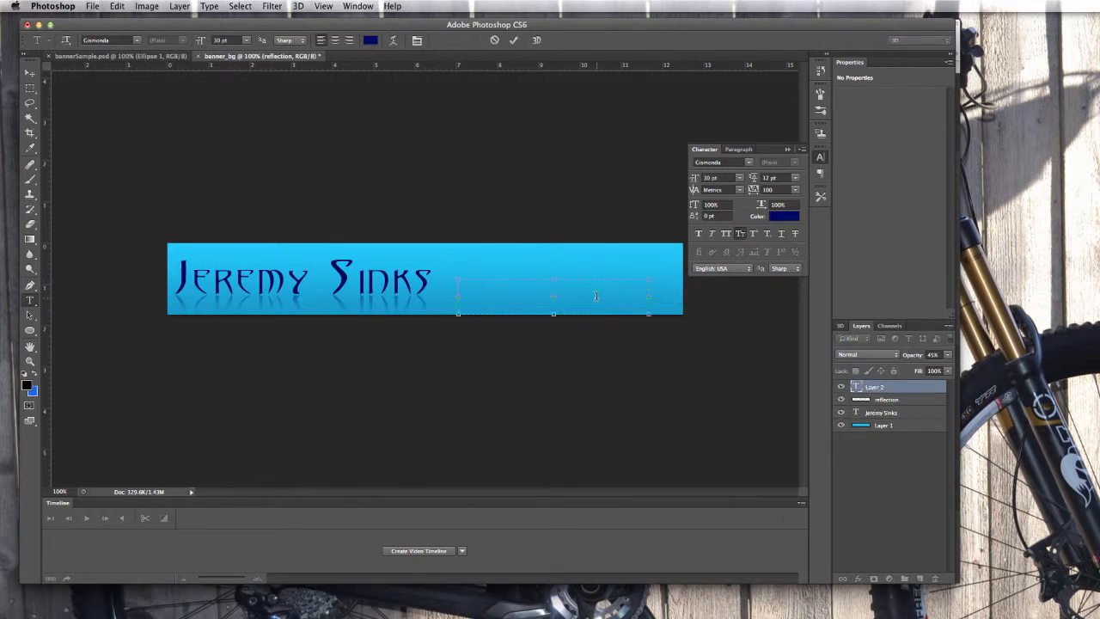
{"action": "type", "text": "D"}
{"action": "key", "text": "BackSpace"}
{"action": "type", "text": "Digital Portfolio"}
Select the subtitle text and set its tracking to 50.
{"action": "left_click_drag", "start_coordinate": [603, 287], "coordinate": [462, 285]}
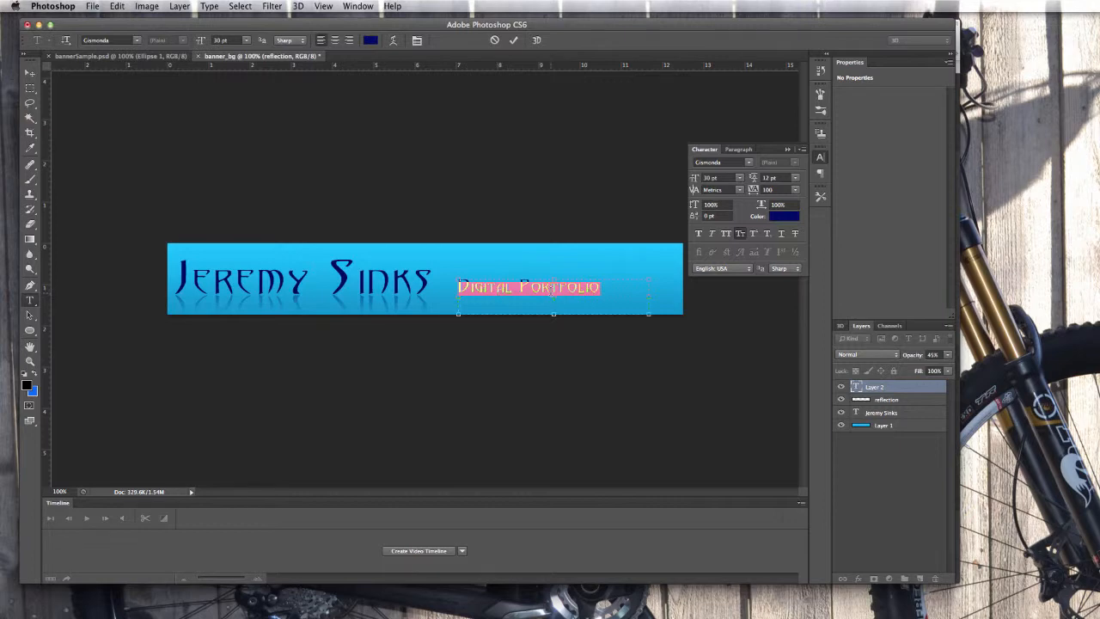
{"action": "left_click", "coordinate": [795, 190]}
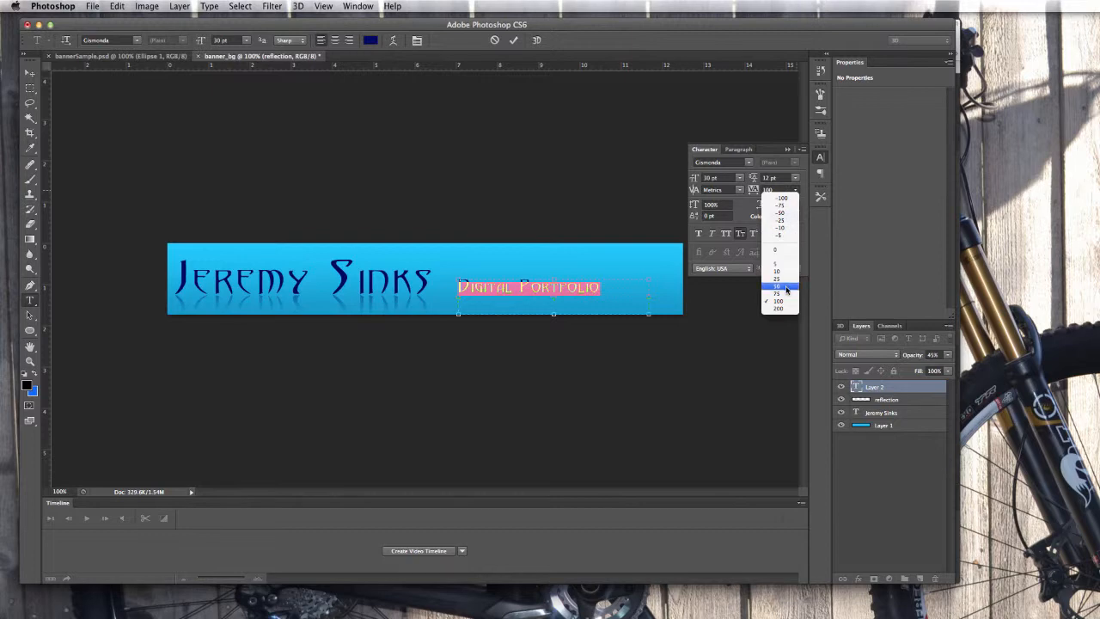
{"action": "left_click", "coordinate": [783, 286]}
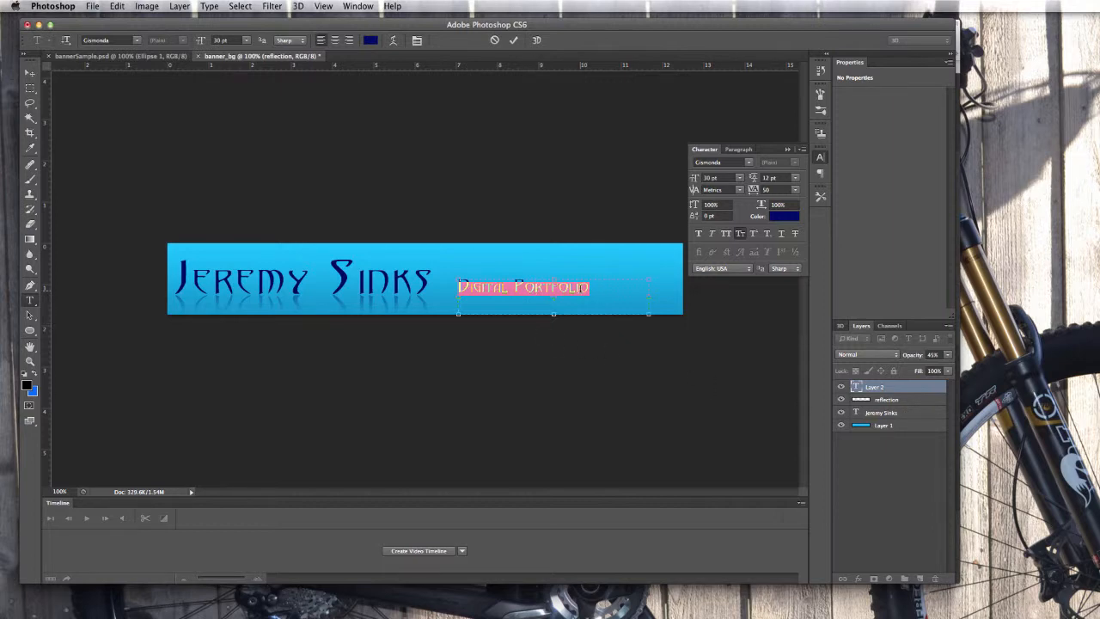
{"action": "left_click", "coordinate": [788, 217]}
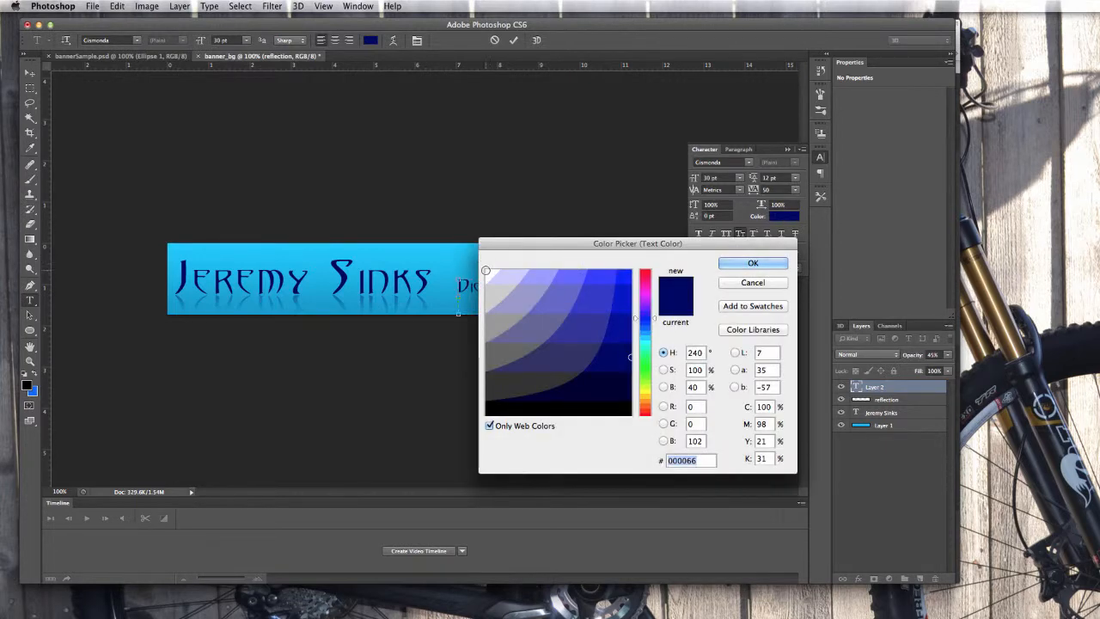
Colour the subtitle white (#ffffff) and commit it as the 'Digital Portfolio' layer.
{"action": "left_click", "coordinate": [487, 271]}
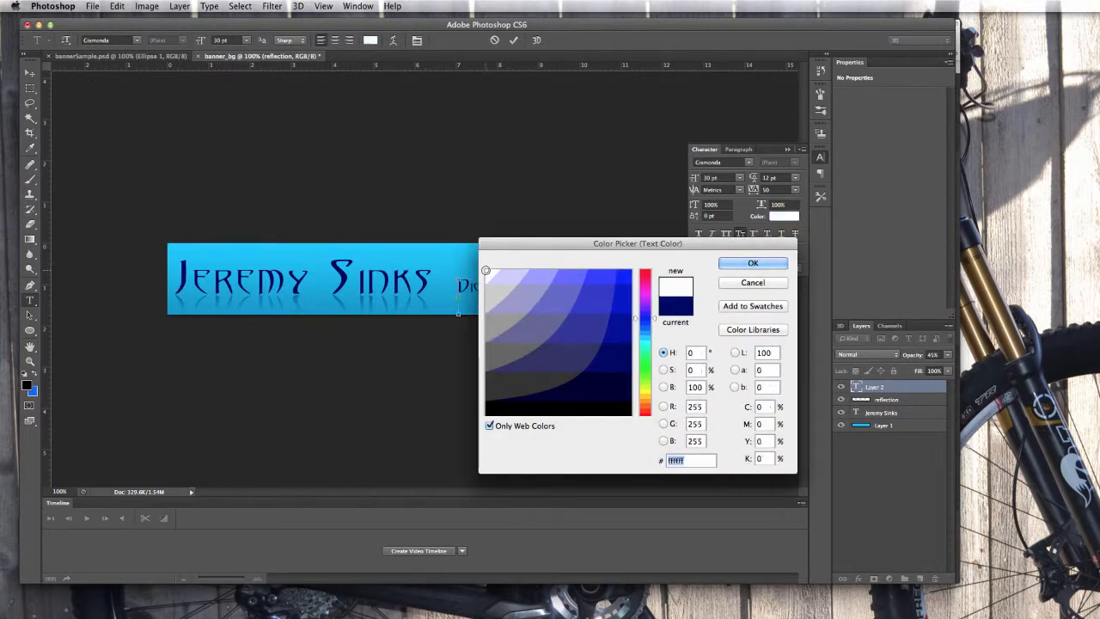
{"action": "left_click_drag", "start_coordinate": [526, 247], "coordinate": [516, 308]}
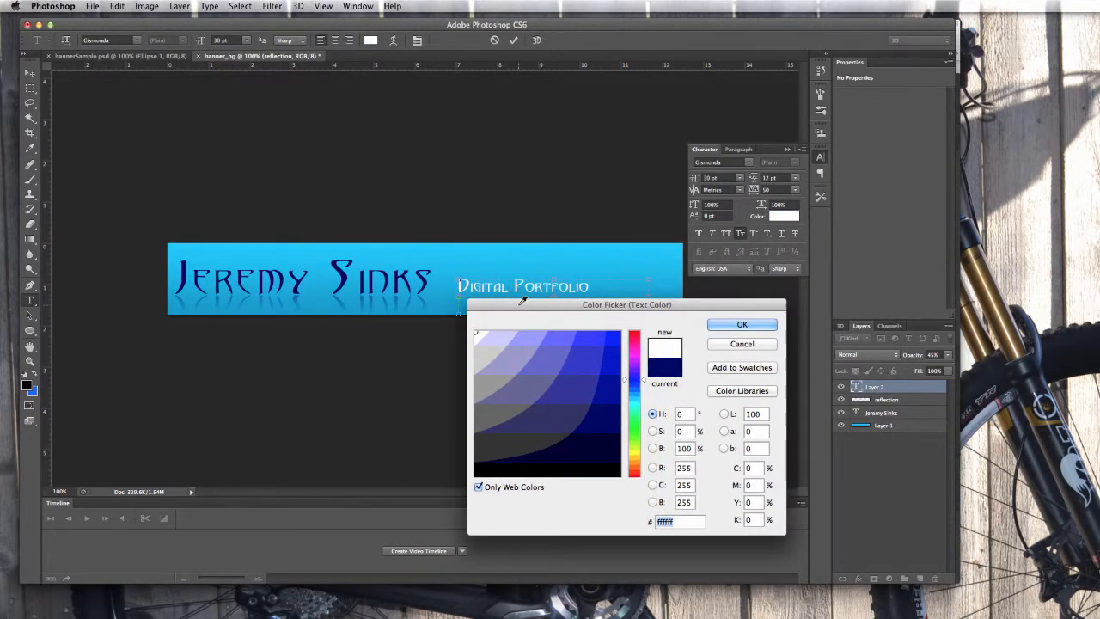
{"action": "left_click", "coordinate": [755, 326]}
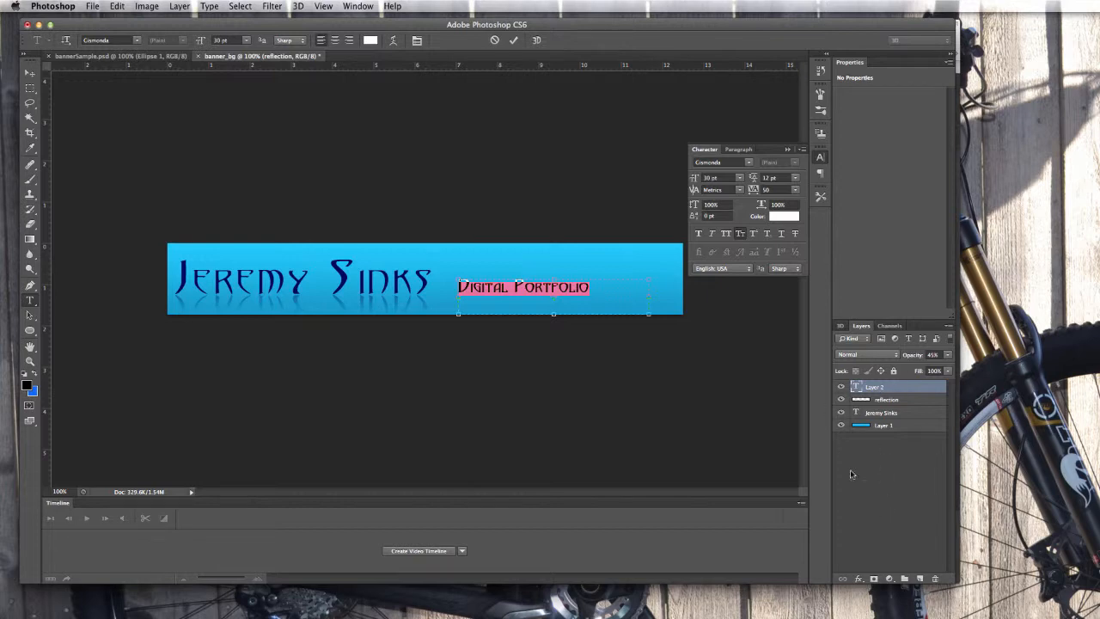
{"action": "key", "text": "super+Return"}
{"action": "left_click", "coordinate": [858, 580]}
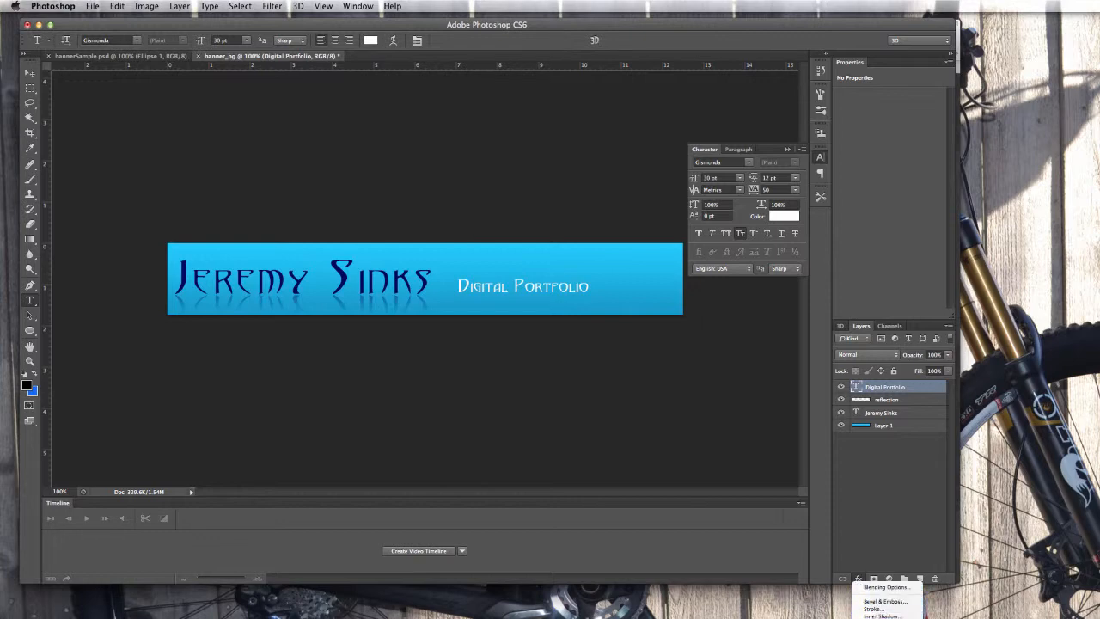
Add a thin outside stroke in the name's dark blue (000066) to the subtitle.
{"action": "left_click", "coordinate": [871, 608]}
{"action": "left_click_drag", "start_coordinate": [1072, 263], "coordinate": [485, 220]}
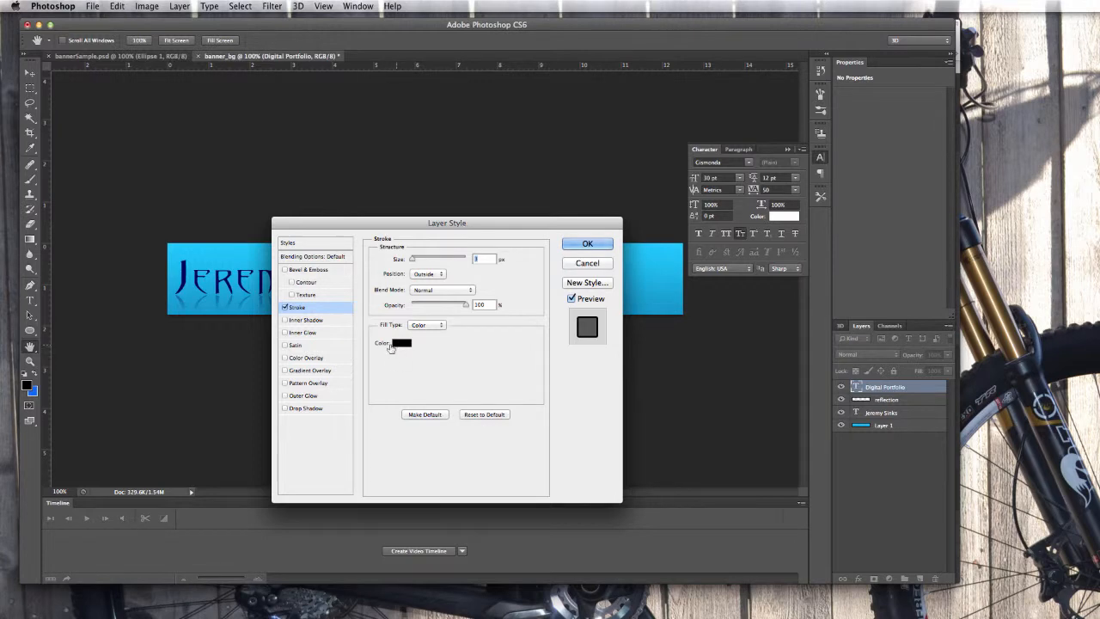
{"action": "left_click_drag", "start_coordinate": [390, 224], "coordinate": [202, 183]}
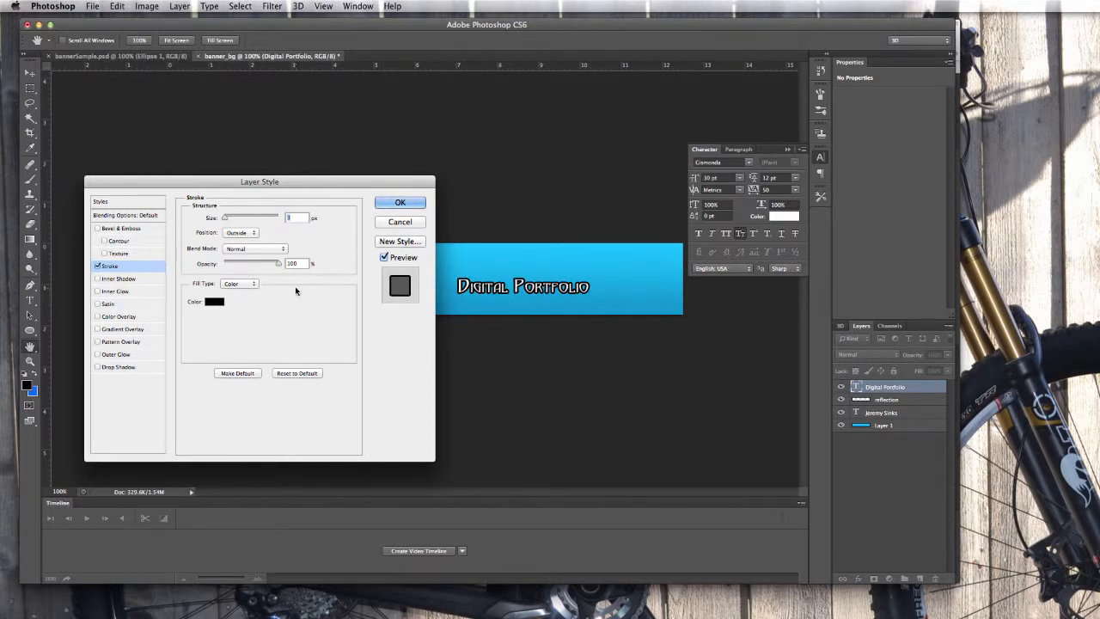
{"action": "left_click_drag", "start_coordinate": [207, 186], "coordinate": [640, 171]}
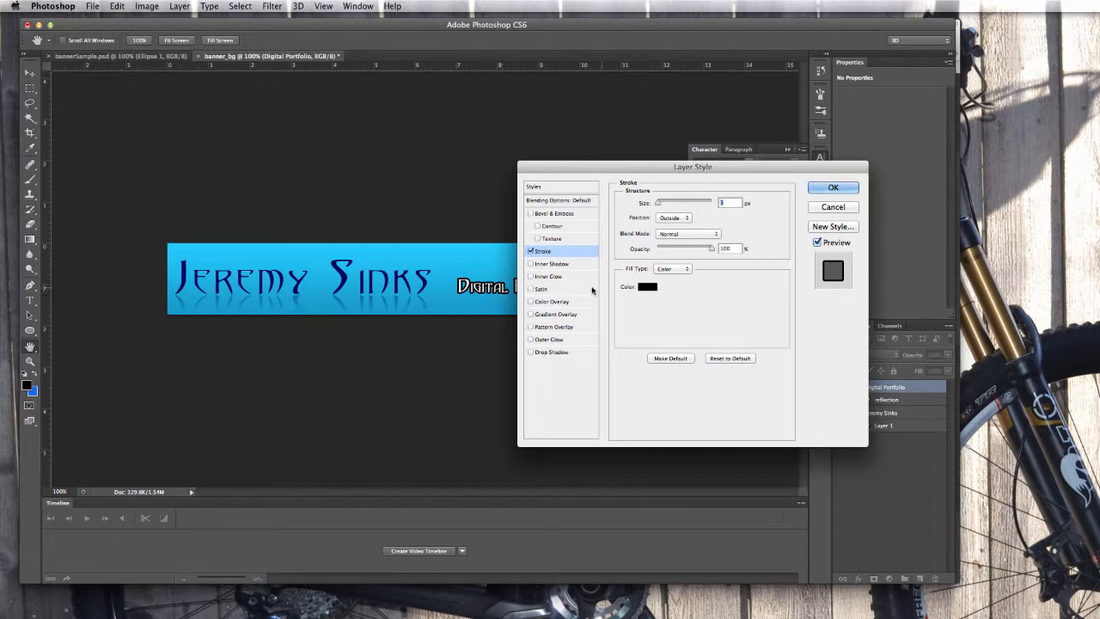
{"action": "left_click", "coordinate": [649, 287]}
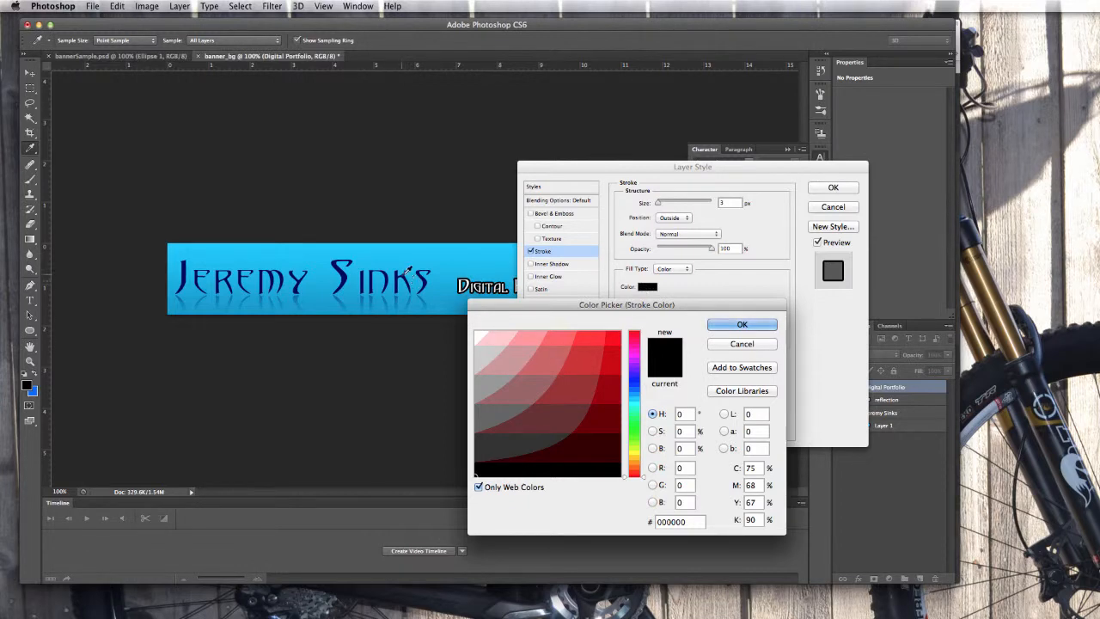
{"action": "left_click", "coordinate": [344, 271]}
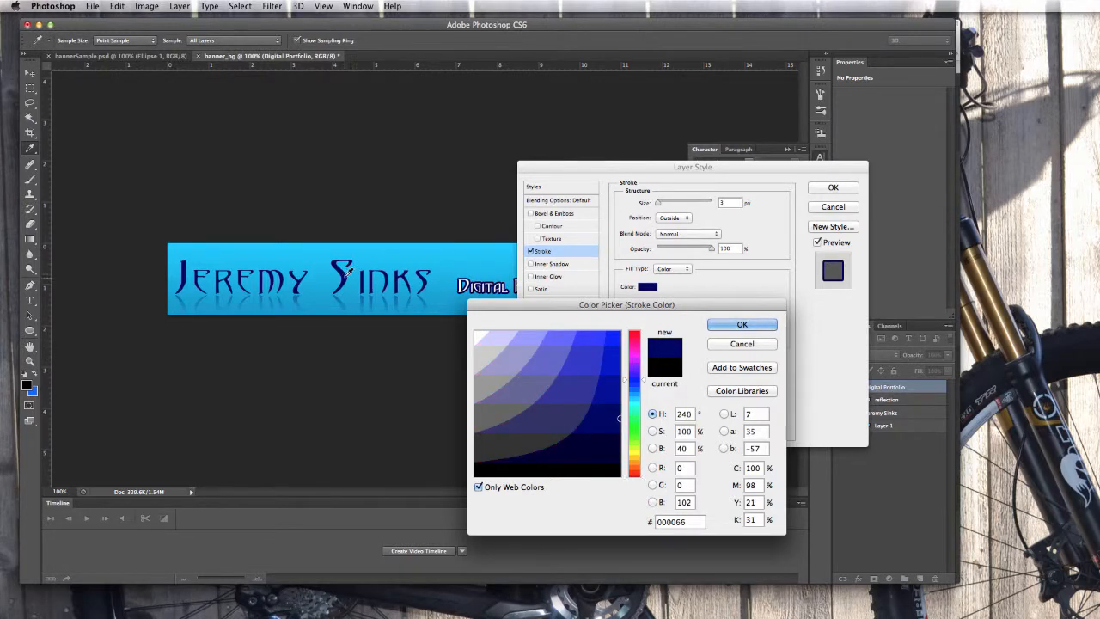
{"action": "left_click", "coordinate": [731, 323]}
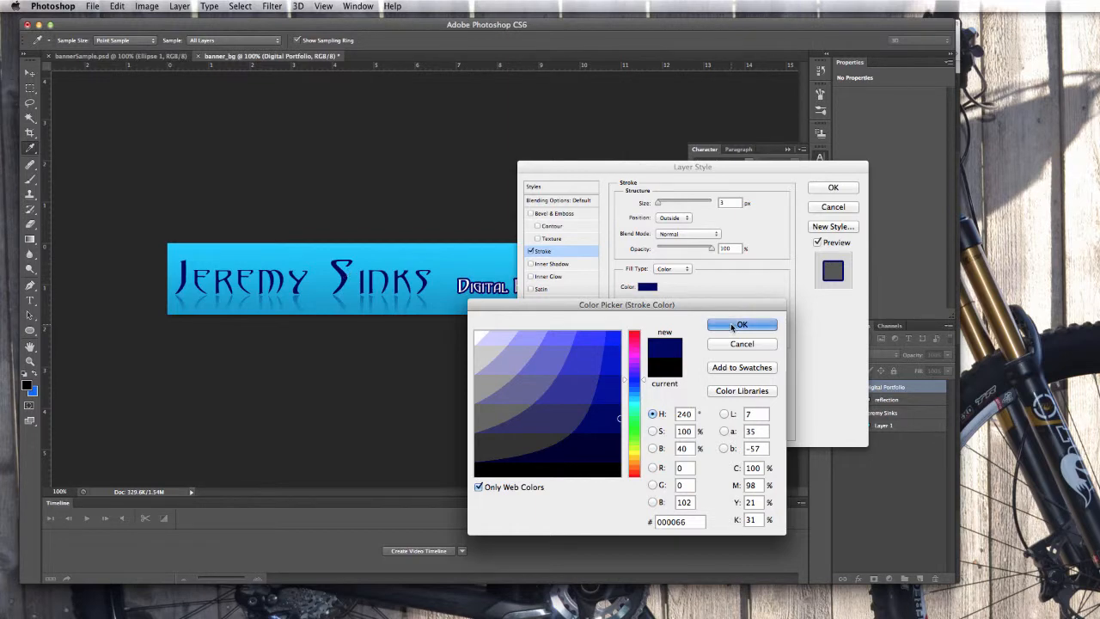
{"action": "left_click_drag", "start_coordinate": [621, 168], "coordinate": [446, 310]}
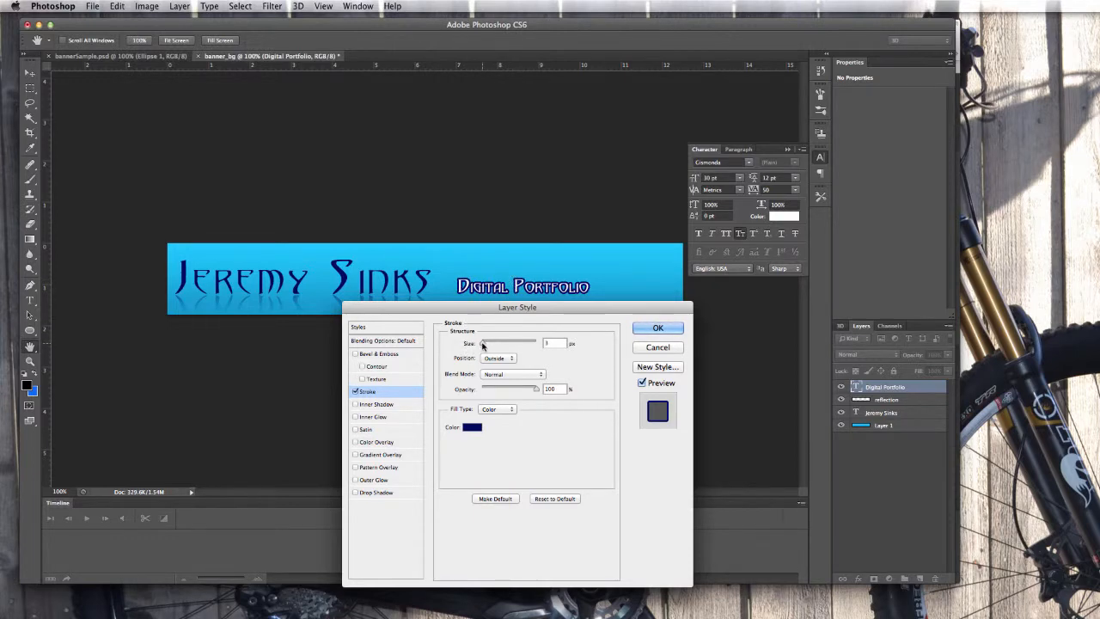
{"action": "left_click_drag", "start_coordinate": [482, 344], "coordinate": [479, 344]}
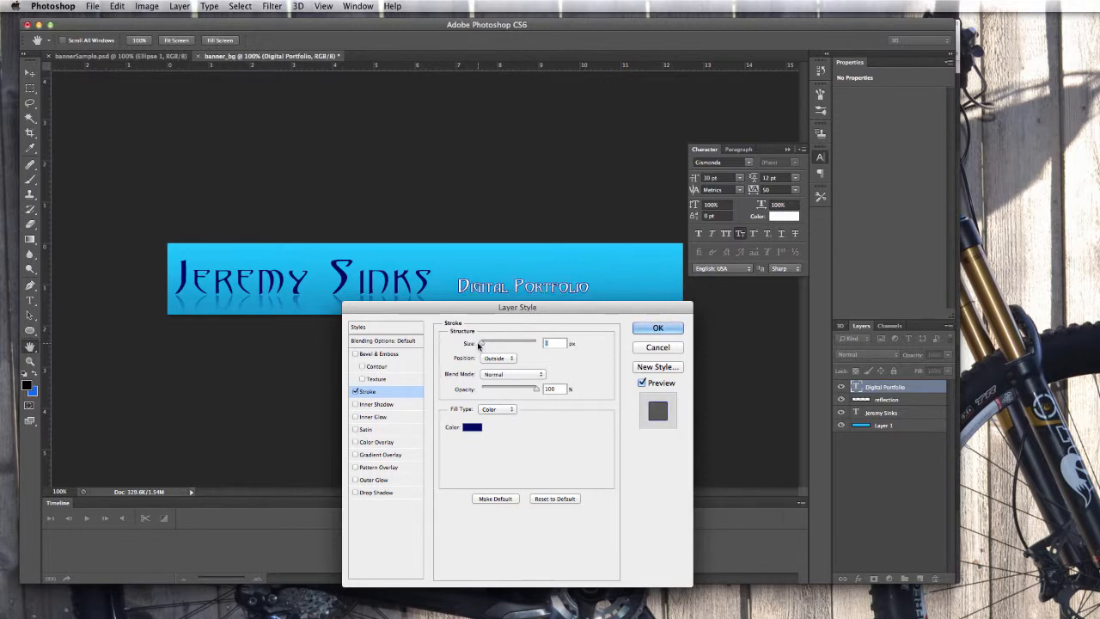
{"action": "left_click_drag", "start_coordinate": [479, 345], "coordinate": [482, 345]}
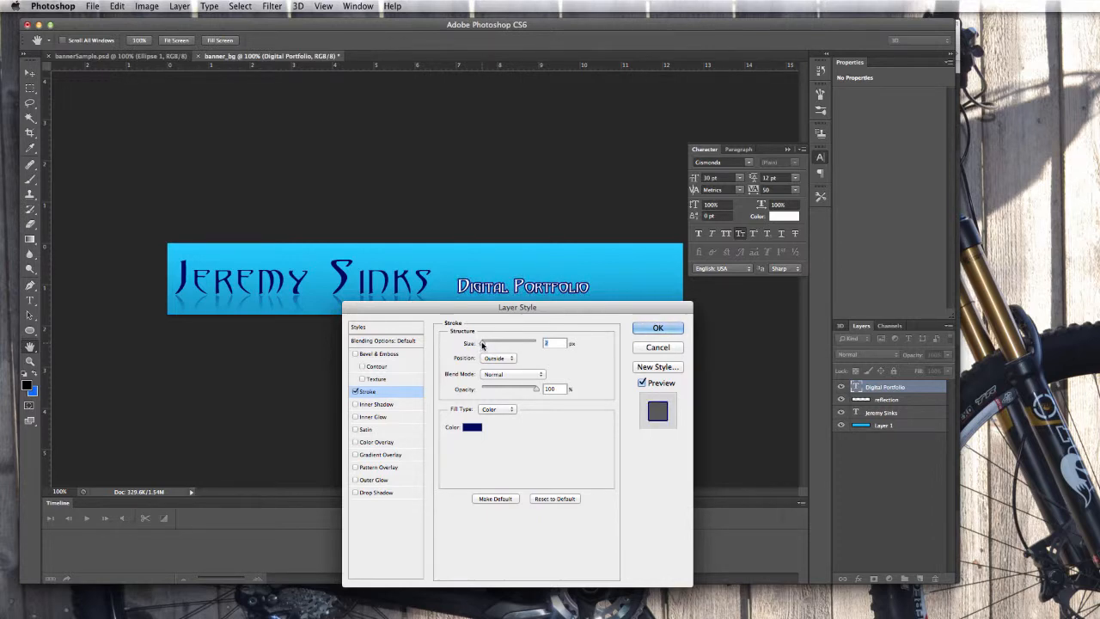
{"action": "left_click", "coordinate": [653, 329]}
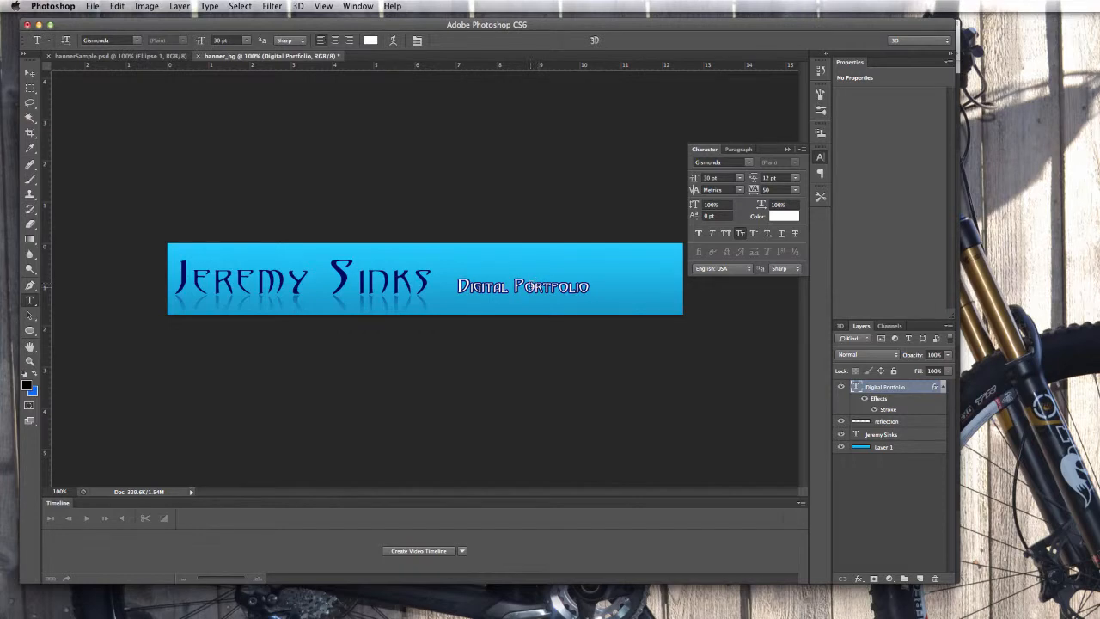
Shrink the subtitle slightly and move it lower, beneath the end of the name.
{"action": "left_click", "coordinate": [524, 286]}
{"action": "left_click_drag", "start_coordinate": [650, 316], "coordinate": [598, 299]}
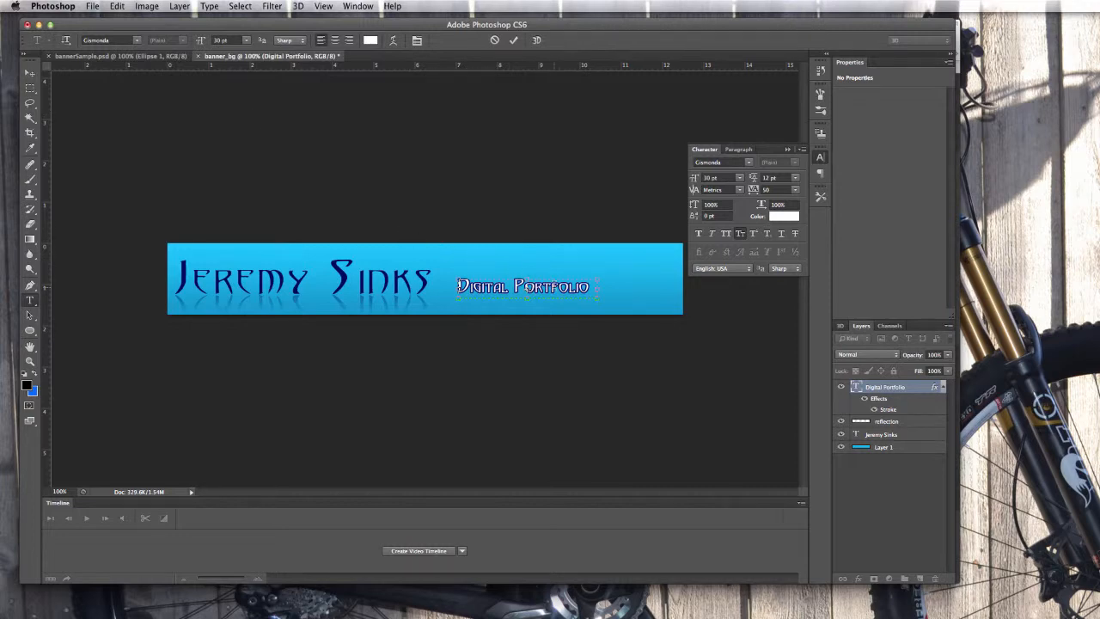
{"action": "left_click", "coordinate": [31, 76]}
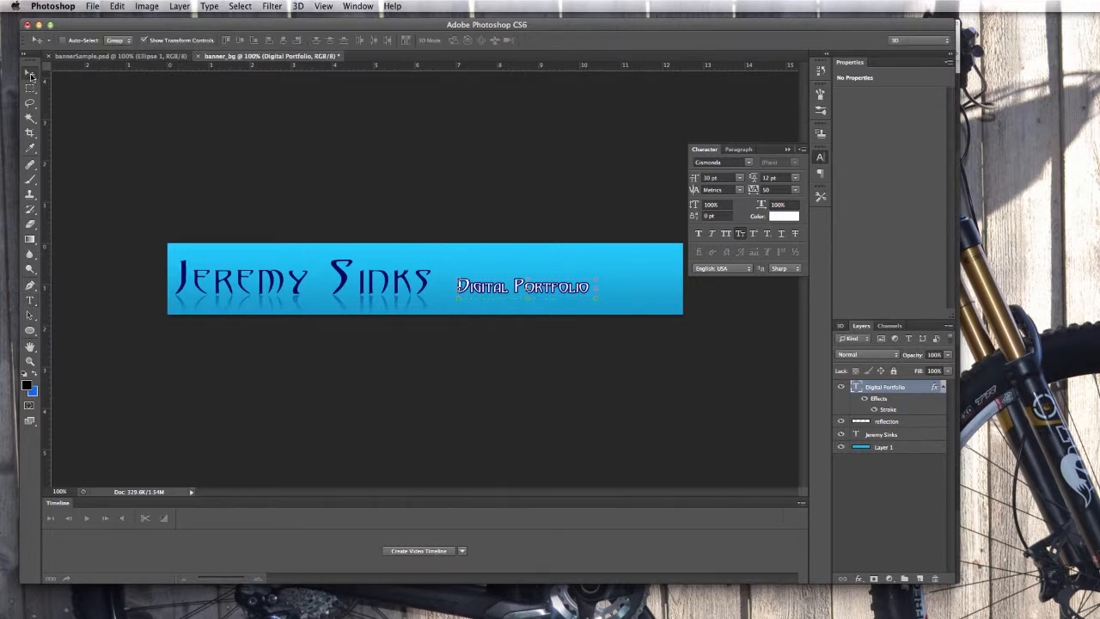
{"action": "left_click_drag", "start_coordinate": [554, 292], "coordinate": [534, 303]}
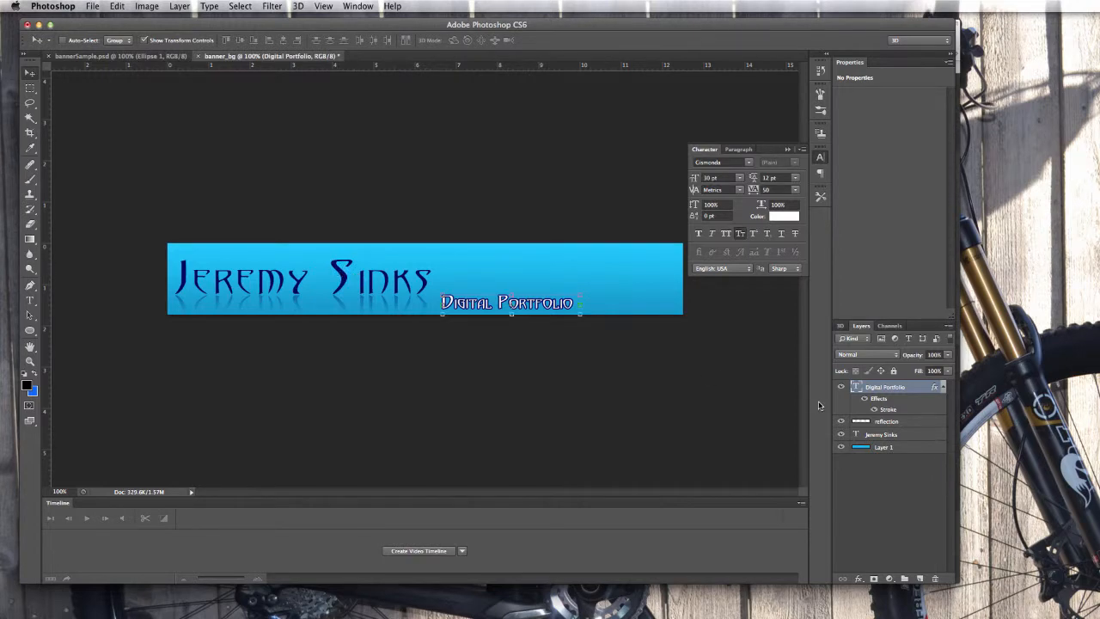
{"action": "left_click", "coordinate": [892, 435]}
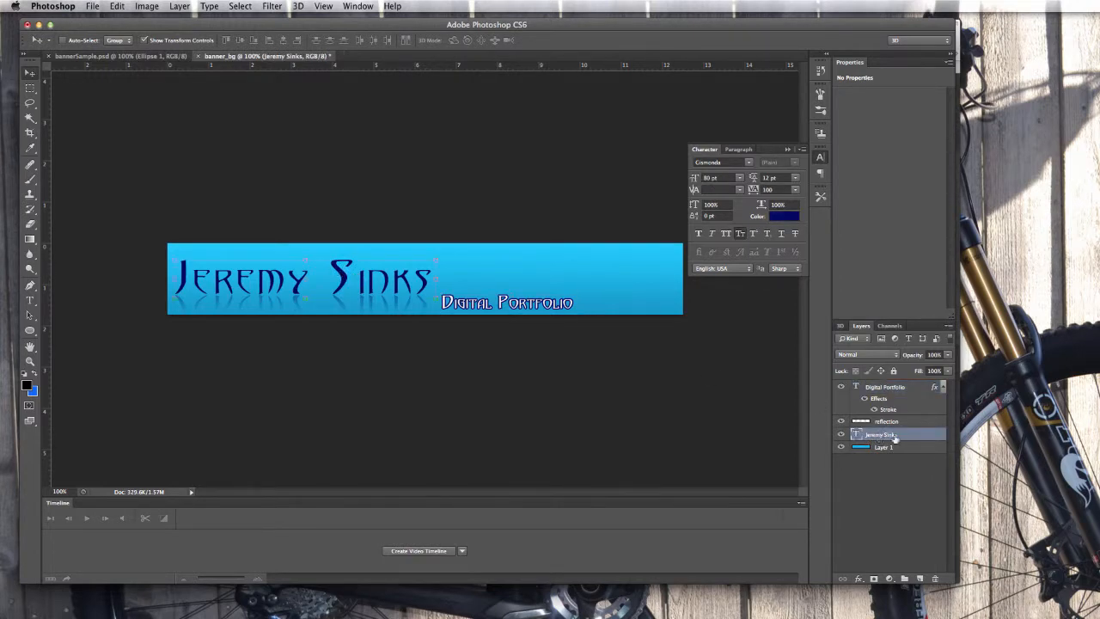
Add a Stroke layer effect to the large name text, previewing a 3 px black outline.
{"action": "left_click", "coordinate": [858, 579]}
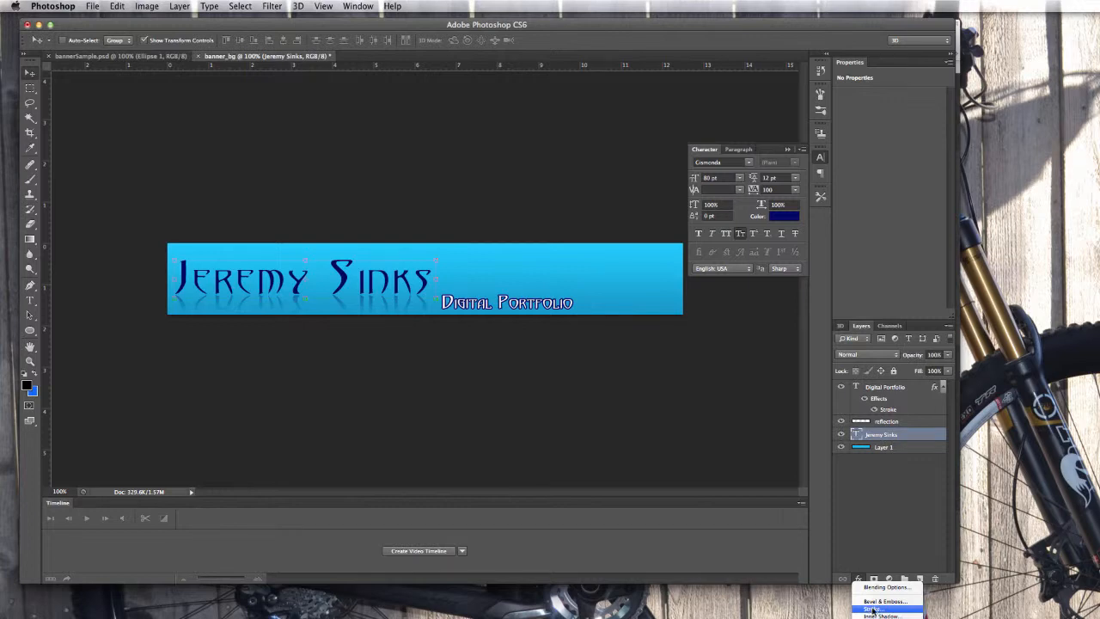
{"action": "left_click", "coordinate": [872, 609]}
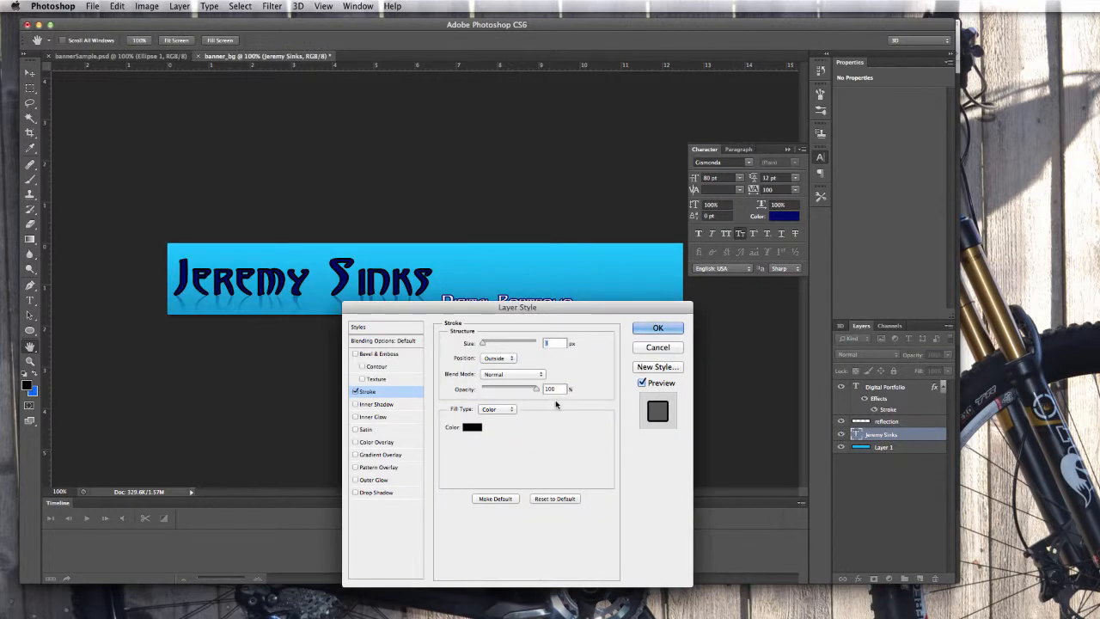
{"action": "left_click_drag", "start_coordinate": [569, 314], "coordinate": [800, 272]}
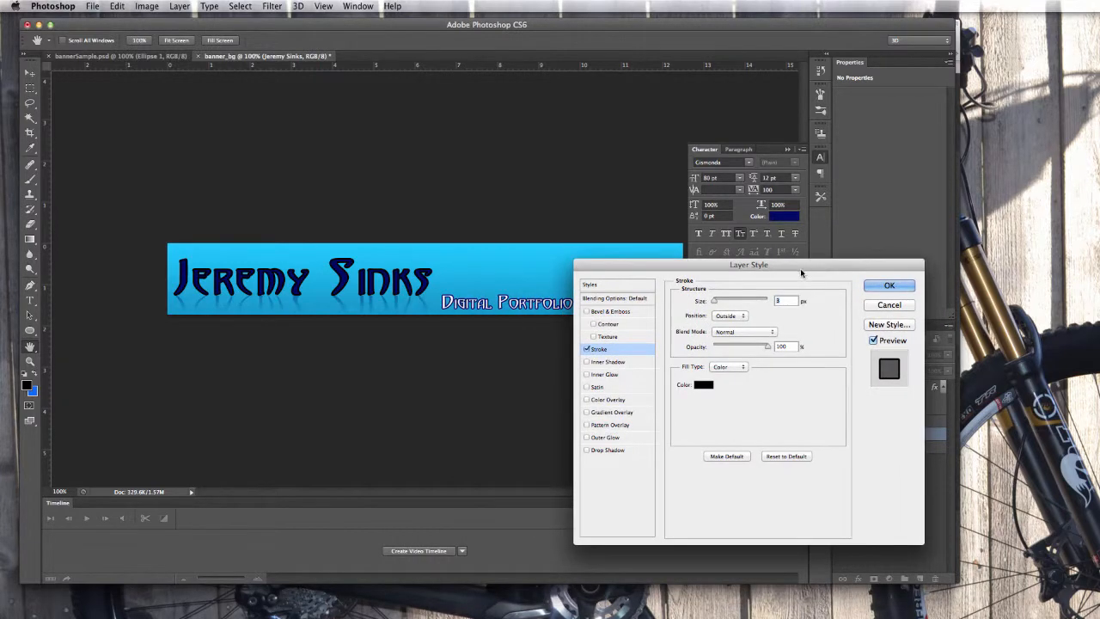
Change the name's stroke to white (ffffff) at 1 px and apply it.
{"action": "left_click", "coordinate": [703, 385]}
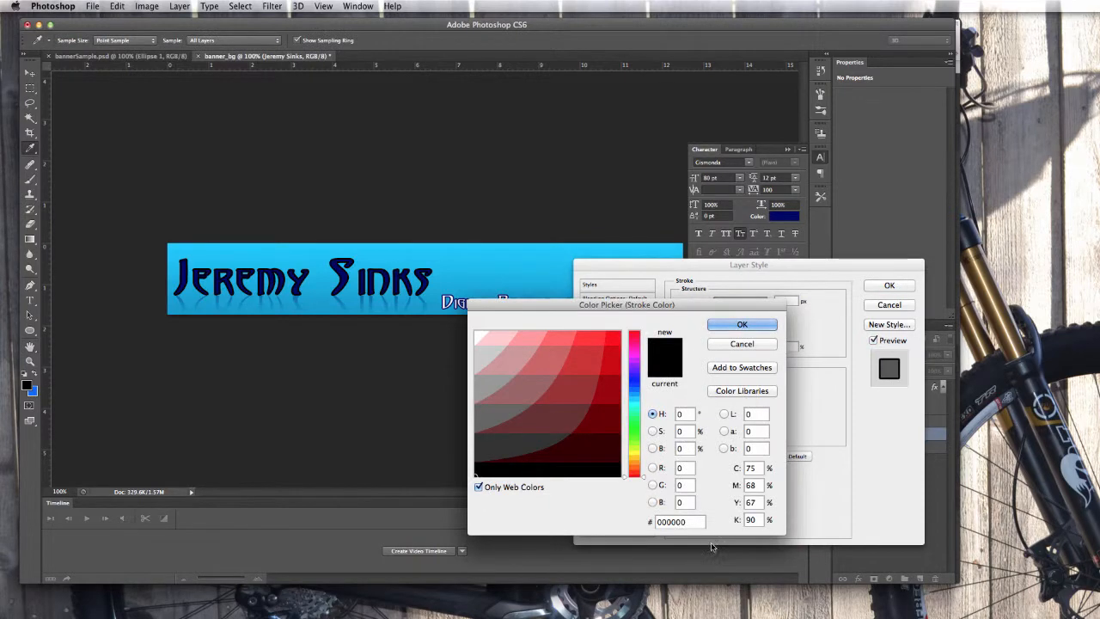
{"action": "left_click", "coordinate": [476, 332]}
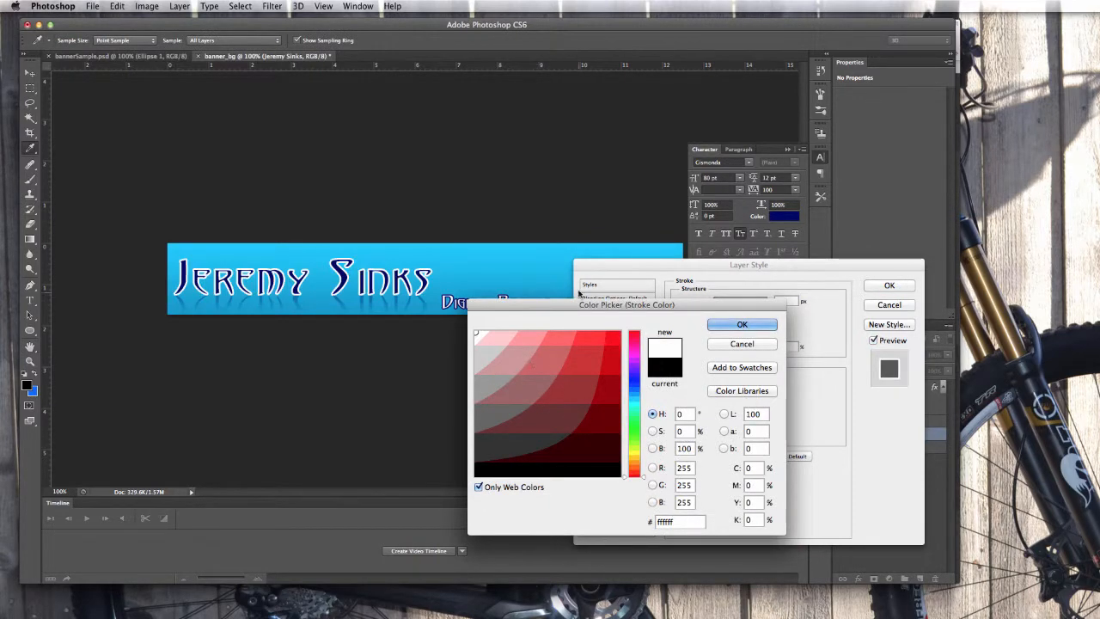
{"action": "left_click_drag", "start_coordinate": [579, 299], "coordinate": [533, 322]}
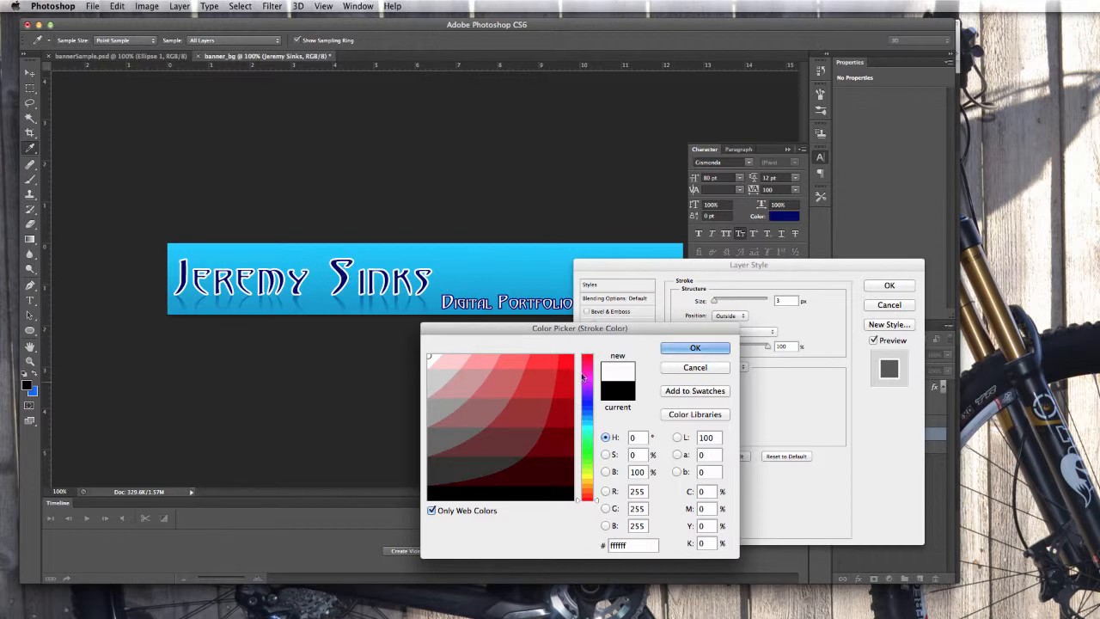
{"action": "left_click", "coordinate": [693, 348]}
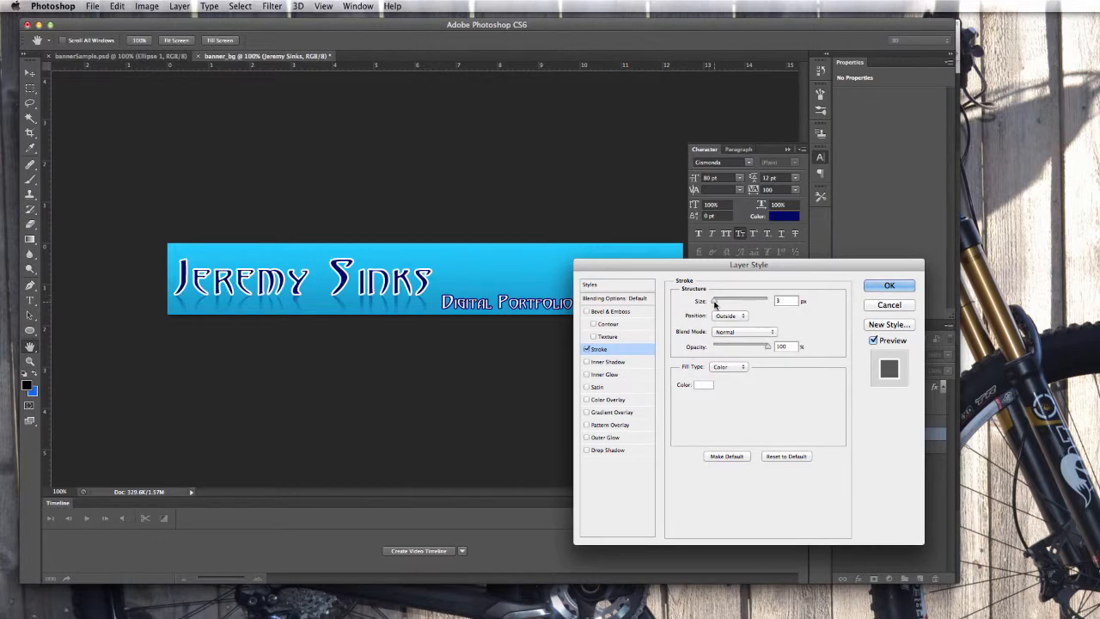
{"action": "left_click_drag", "start_coordinate": [714, 304], "coordinate": [698, 305]}
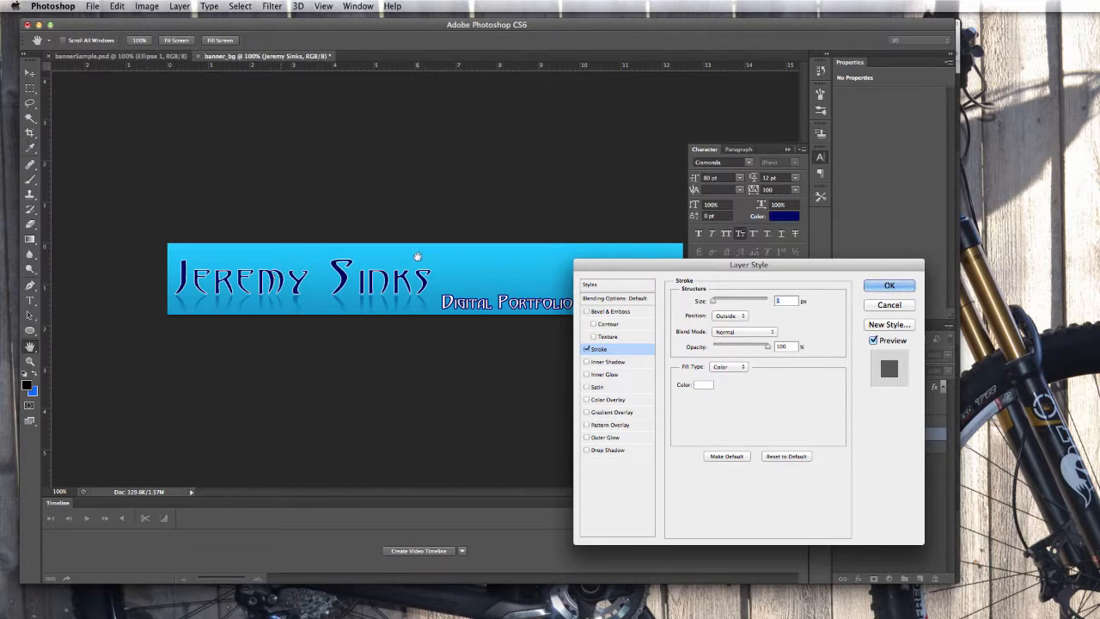
{"action": "left_click_drag", "start_coordinate": [667, 265], "coordinate": [596, 287]}
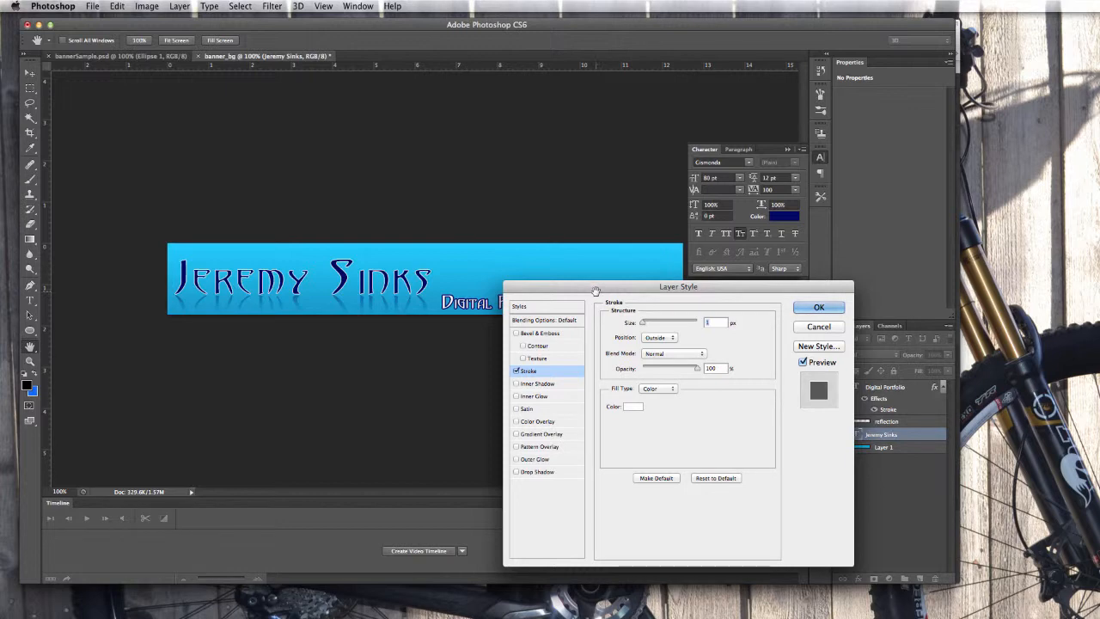
{"action": "left_click", "coordinate": [819, 308]}
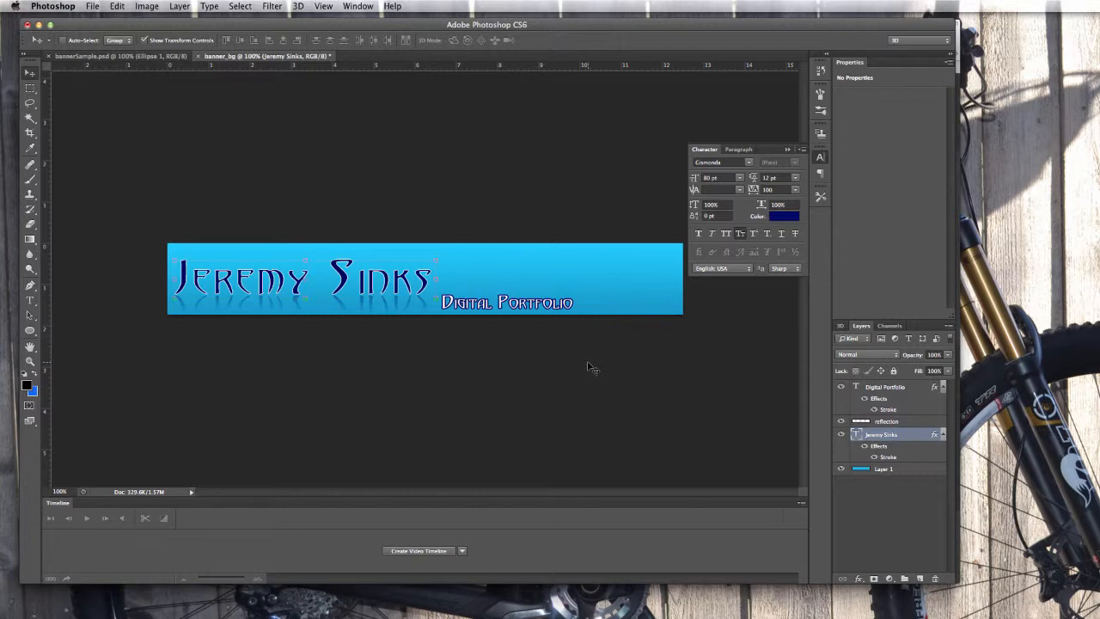
Switch to Safari and search 'crater bis' on Google in a new tab.
{"action": "key", "text": "super+Tab"}
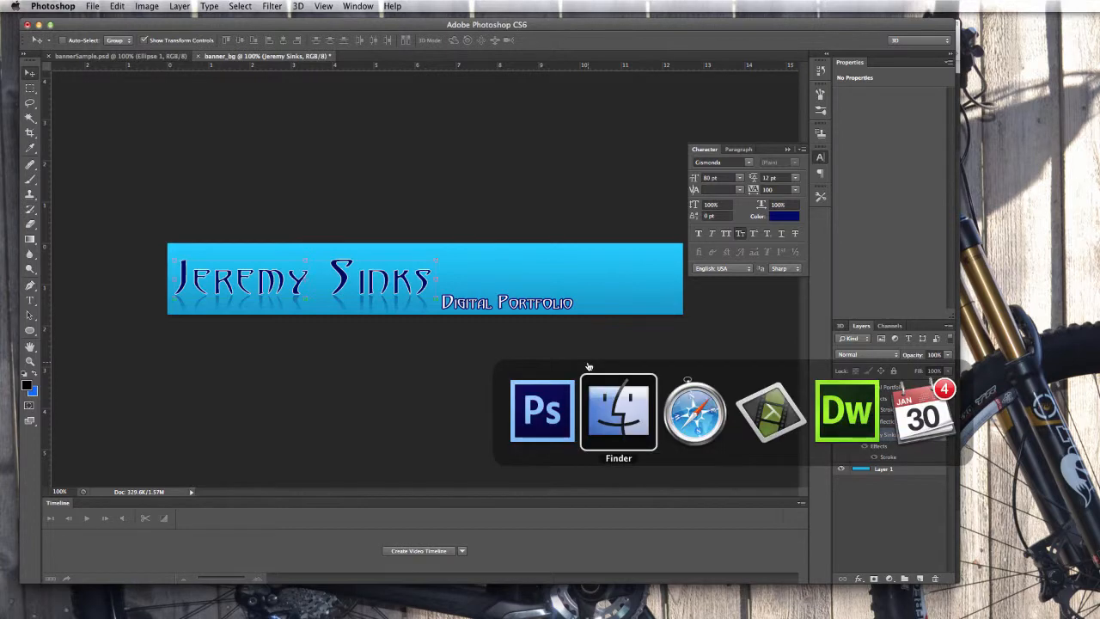
{"action": "key", "text": "super+Tab"}
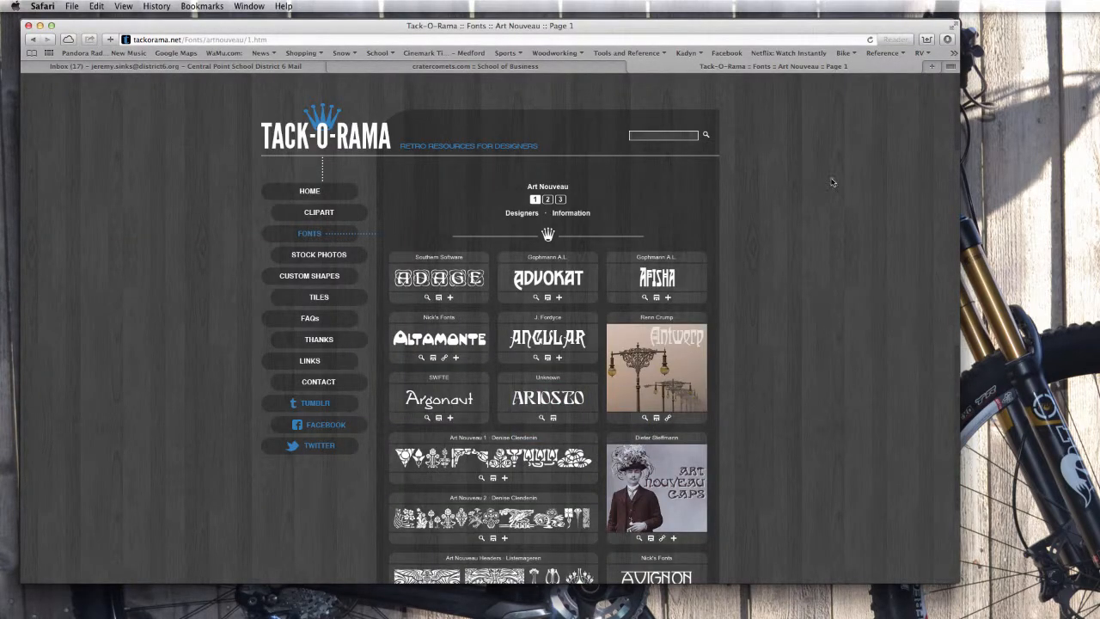
{"action": "left_click", "coordinate": [932, 68]}
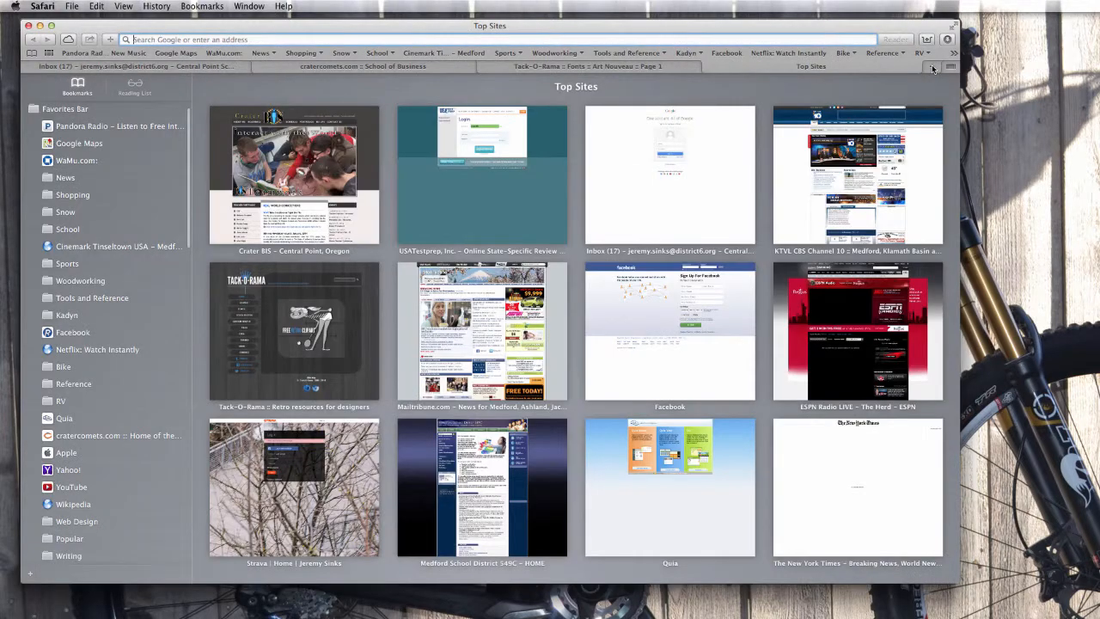
{"action": "mouse_move", "coordinate": [552, 220]}
{"action": "type", "text": "cr"}
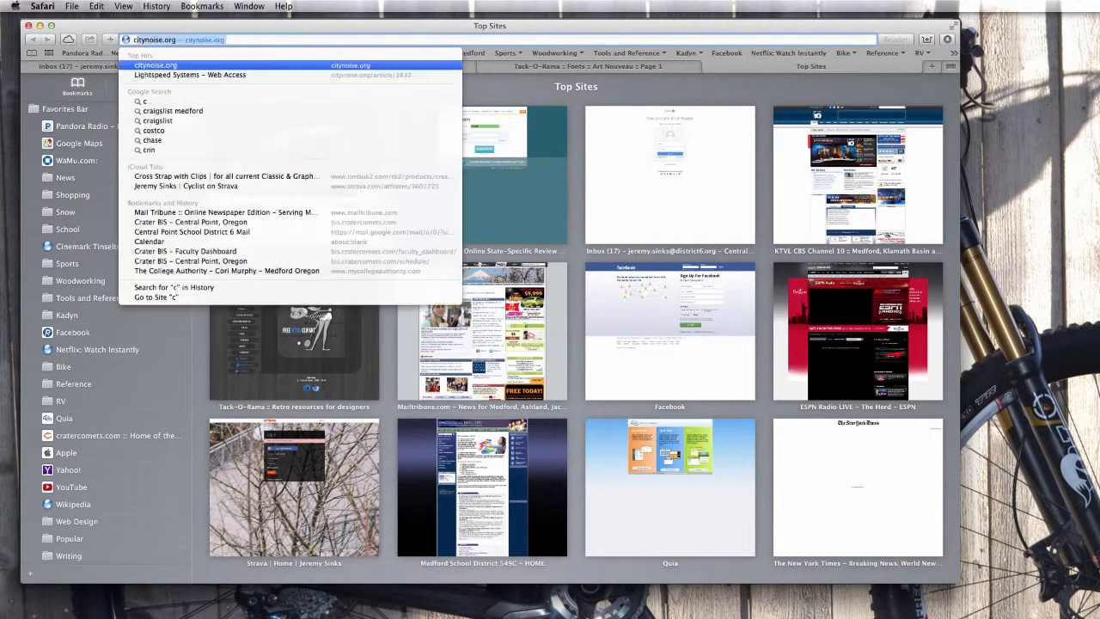
{"action": "type", "text": "ater bis"}
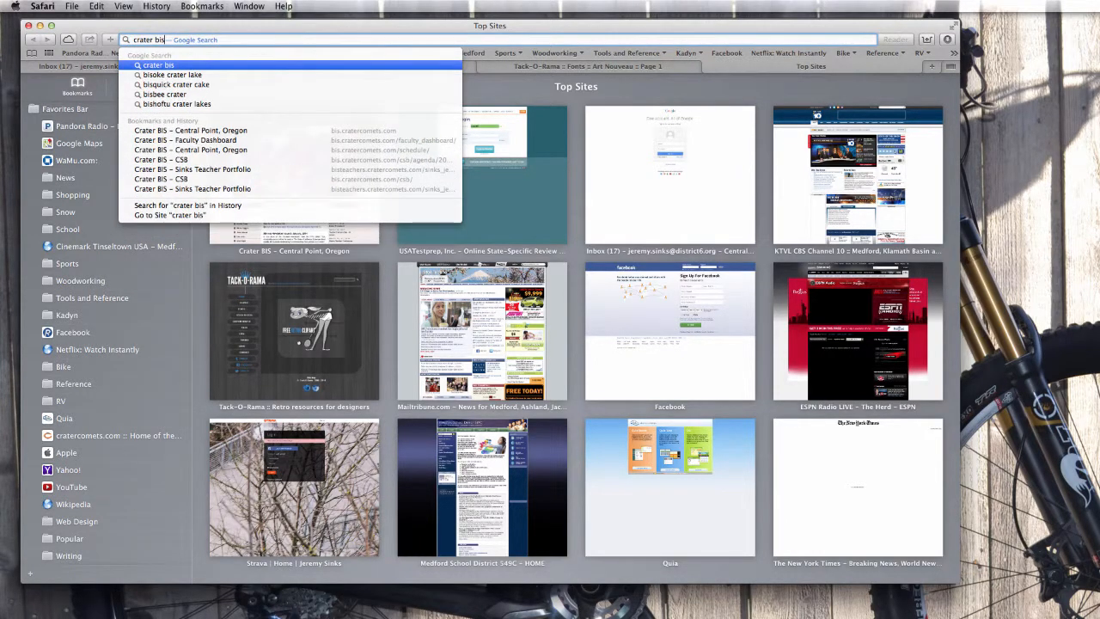
{"action": "key", "text": "Return"}
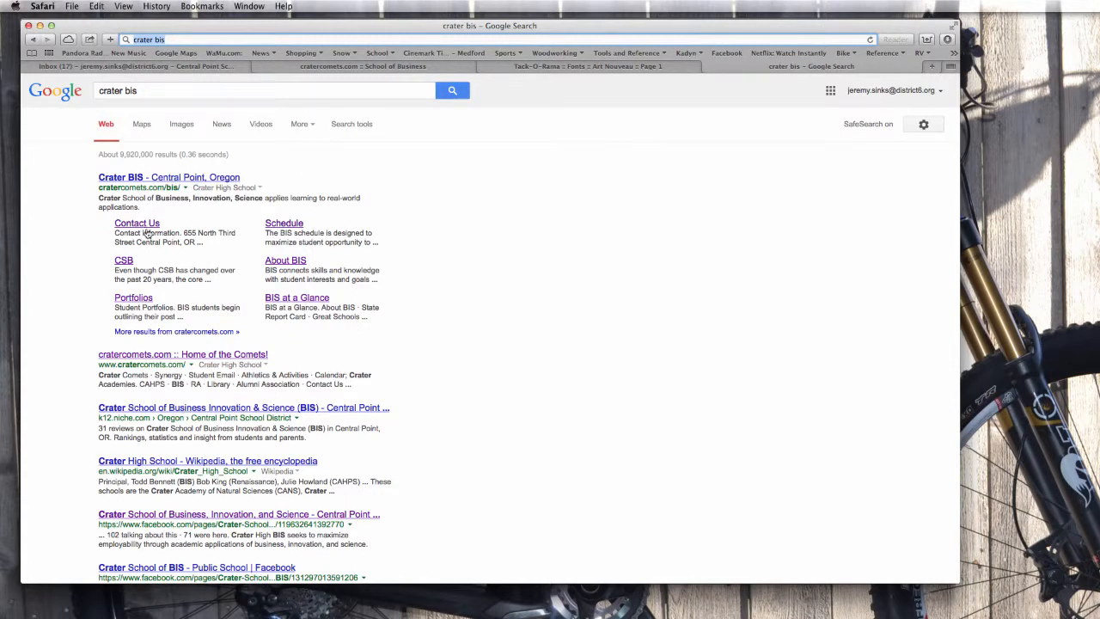
Switch the 'crater bis' results to Google Images and browse the logo and photo thumbnails.
{"action": "left_click", "coordinate": [180, 125]}
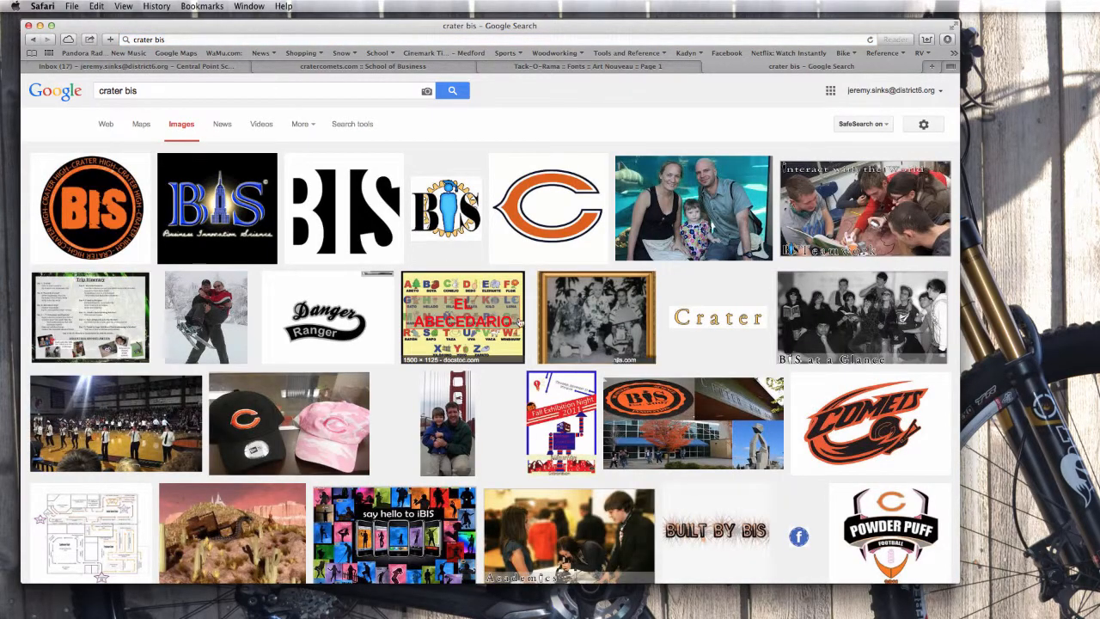
{"action": "scroll", "coordinate": [469, 318], "scroll_direction": "down", "scroll_amount": 5}
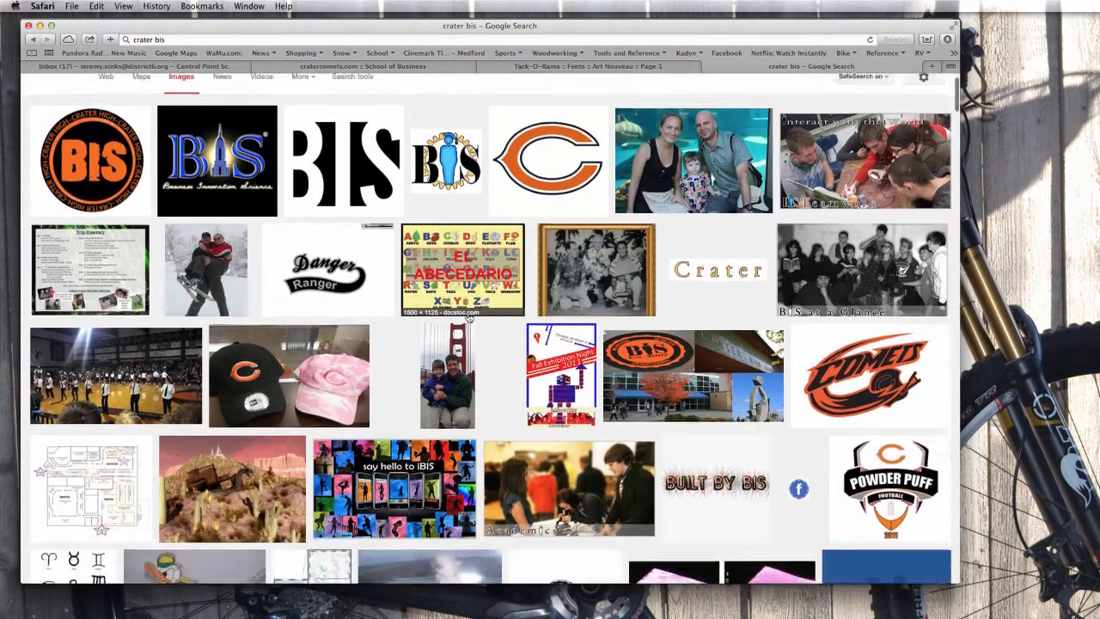
{"action": "scroll", "coordinate": [469, 318], "scroll_direction": "up", "scroll_amount": 8}
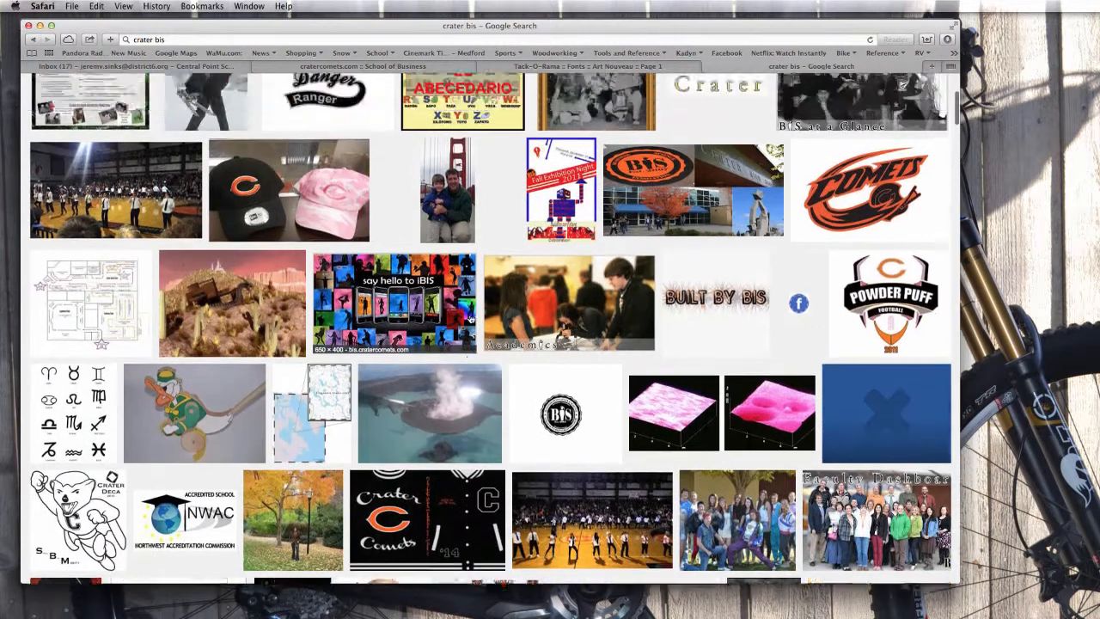
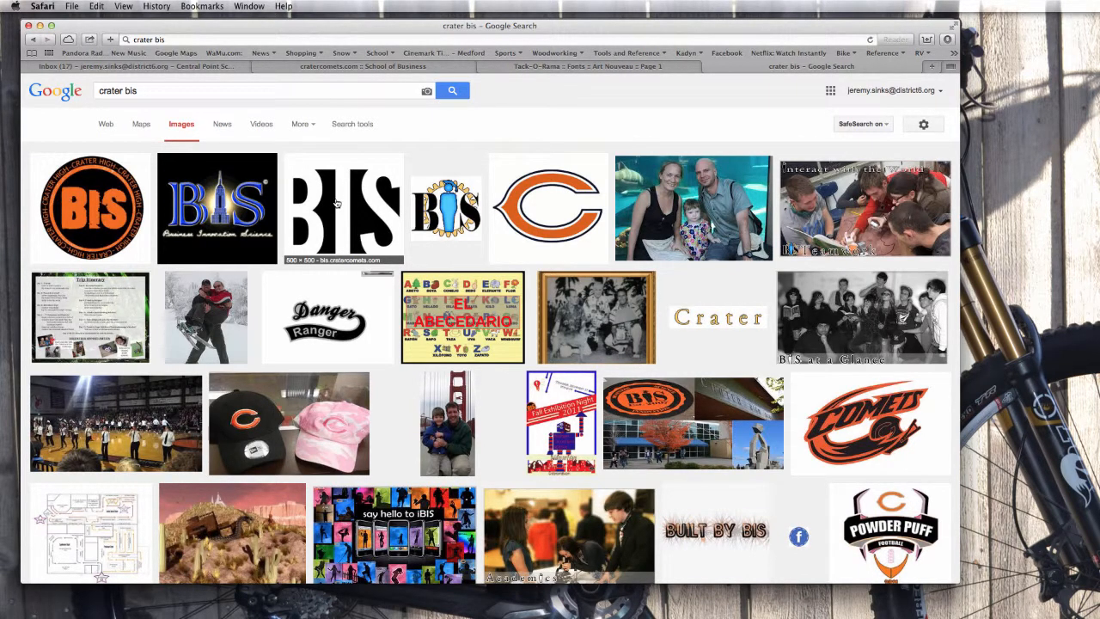
Preview the black-and-white 500 × 500 'Crater BIS - CSB' logo from the Google Images results.
{"action": "left_click", "coordinate": [336, 203]}
{"action": "scroll", "coordinate": [386, 300], "scroll_direction": "down", "scroll_amount": 1}
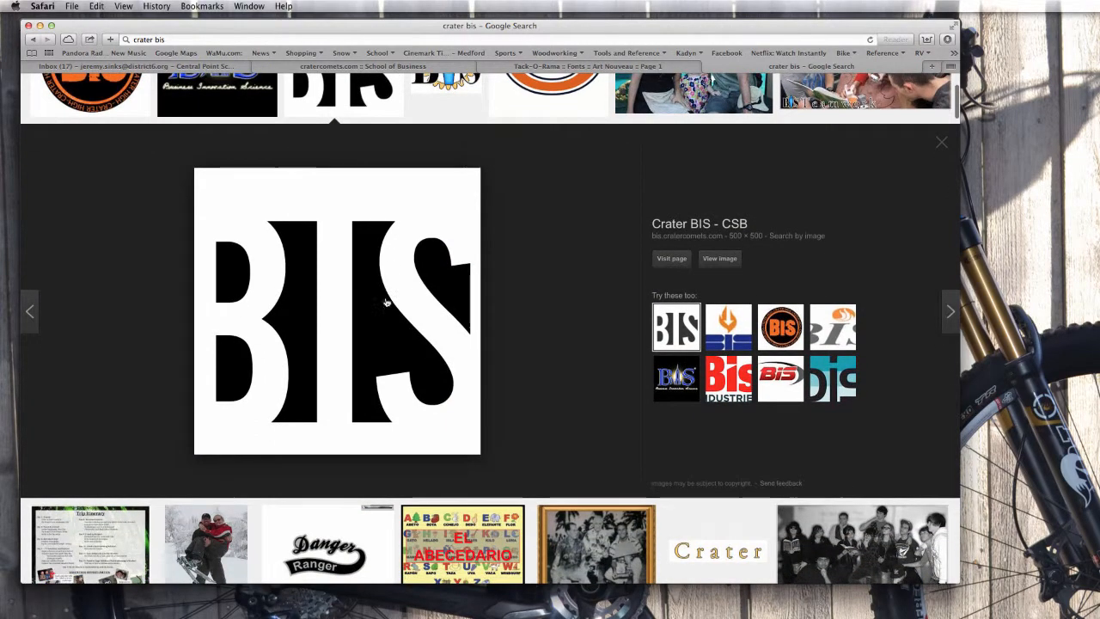
{"action": "right_click", "coordinate": [304, 285]}
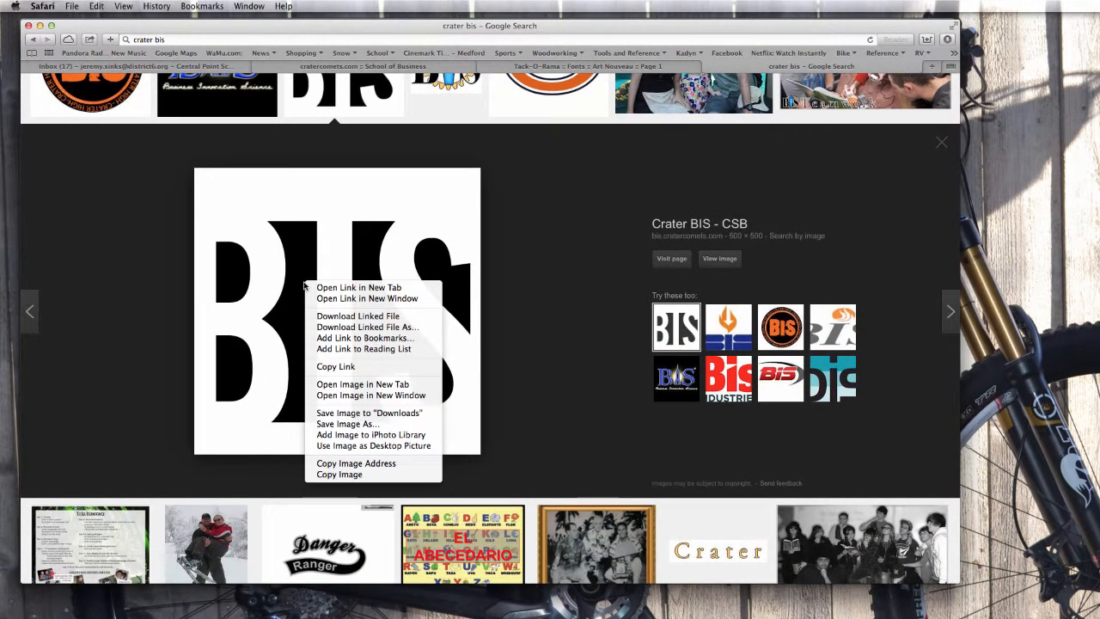
{"action": "left_click", "coordinate": [346, 424]}
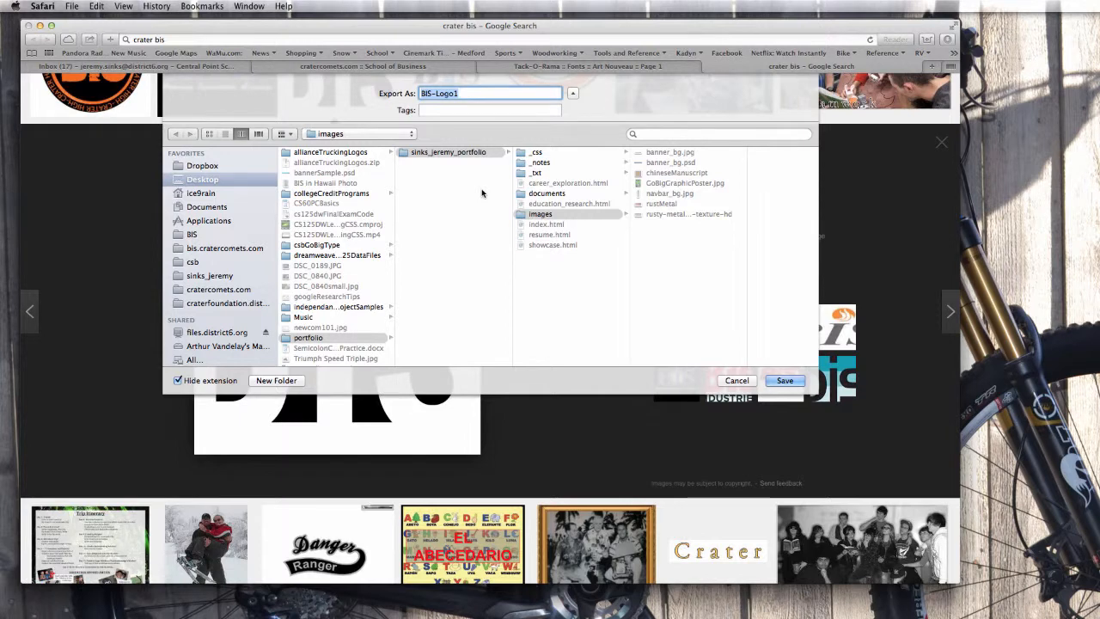
{"action": "left_click", "coordinate": [202, 178]}
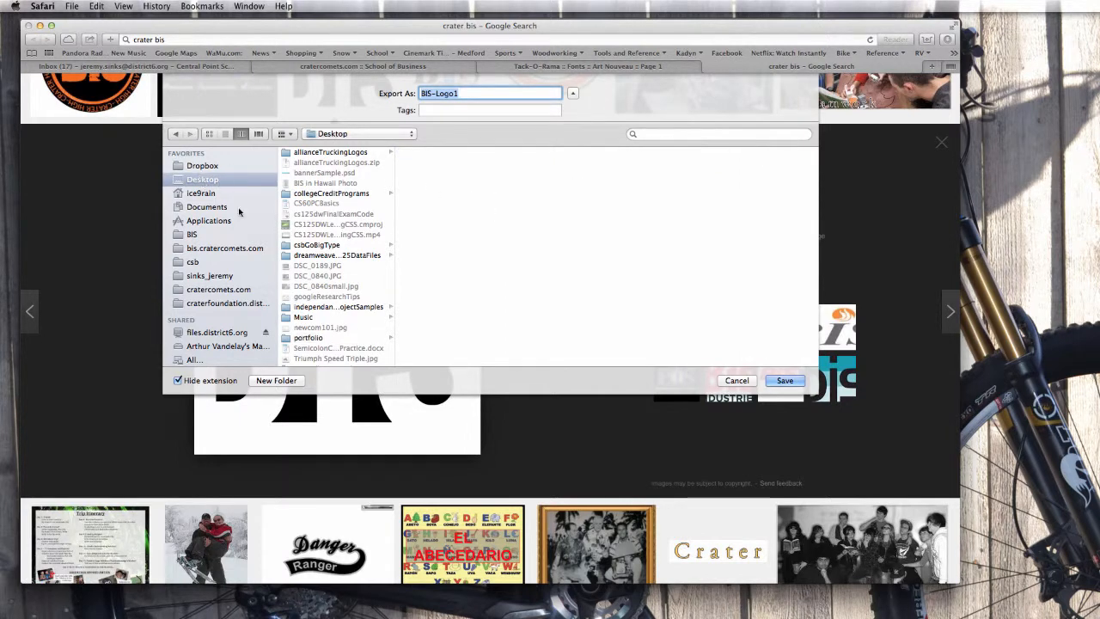
{"action": "left_click", "coordinate": [308, 338]}
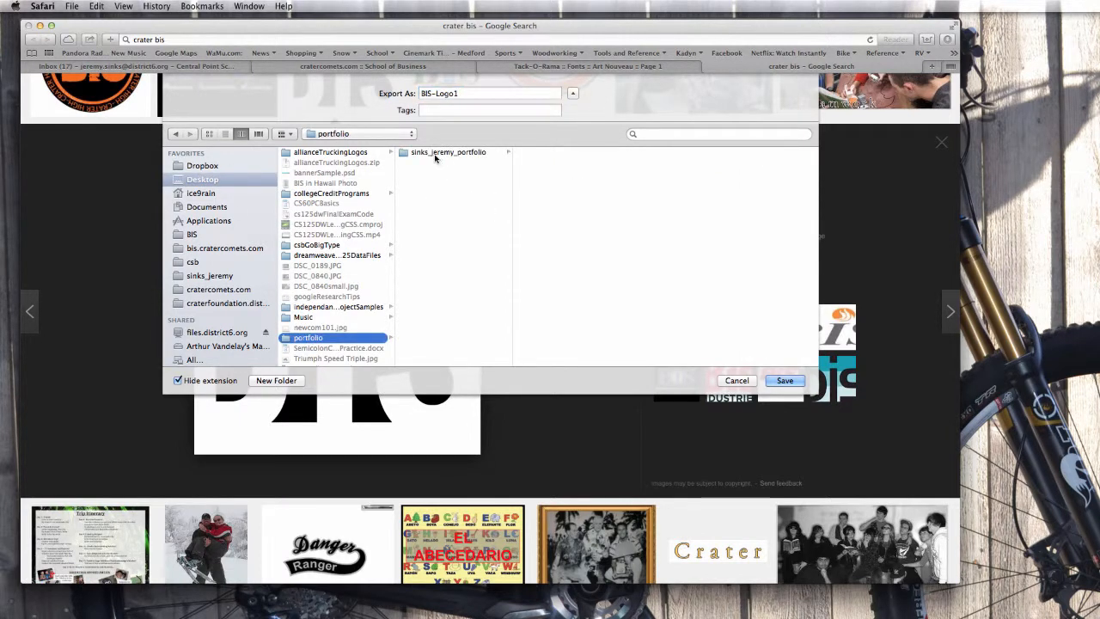
{"action": "left_click", "coordinate": [432, 153]}
{"action": "left_click", "coordinate": [540, 214]}
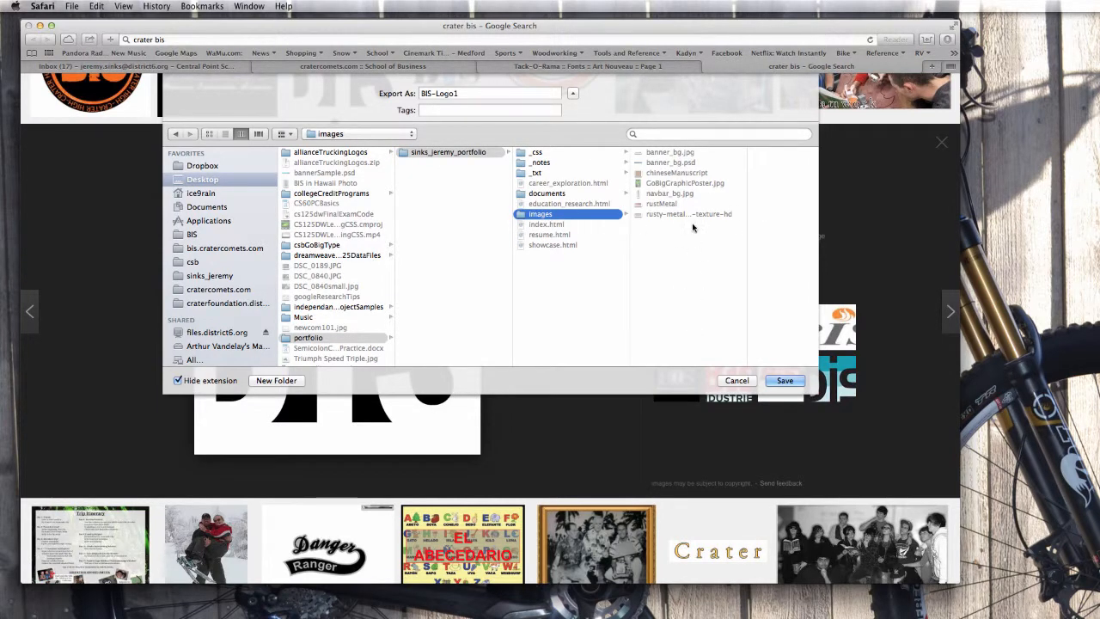
{"action": "left_click", "coordinate": [784, 380]}
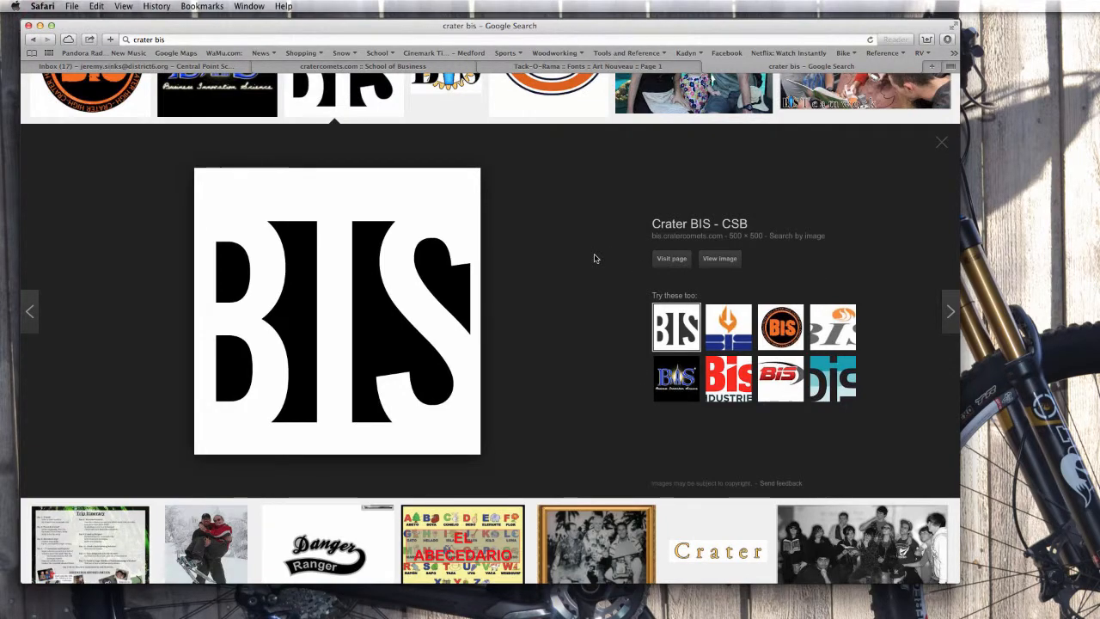
{"action": "key", "text": "super+Tab"}
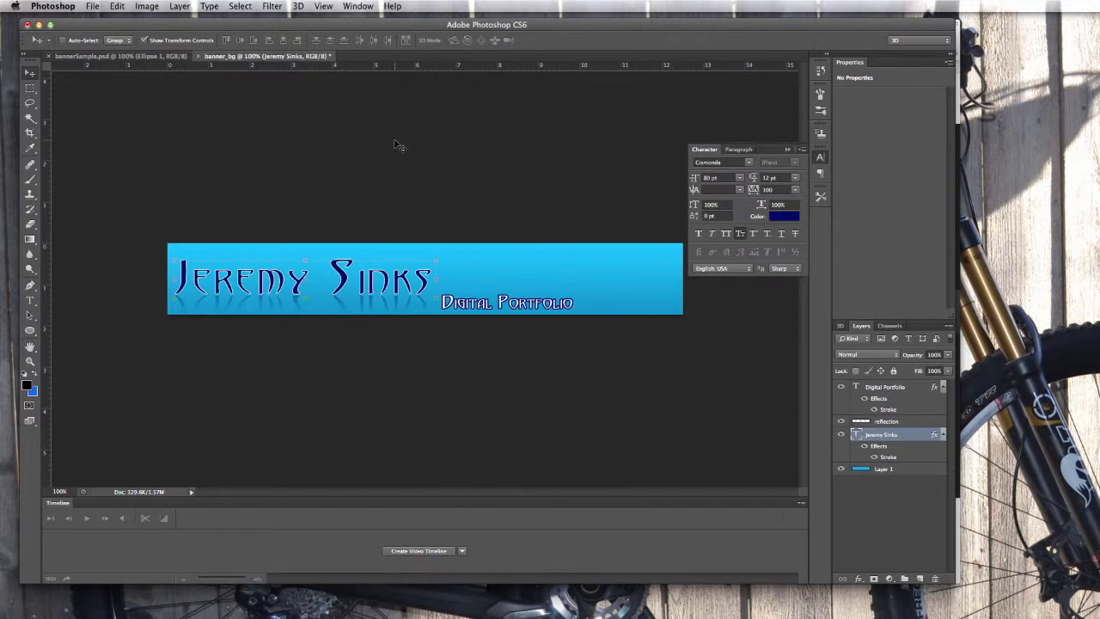
{"action": "left_click", "coordinate": [93, 7]}
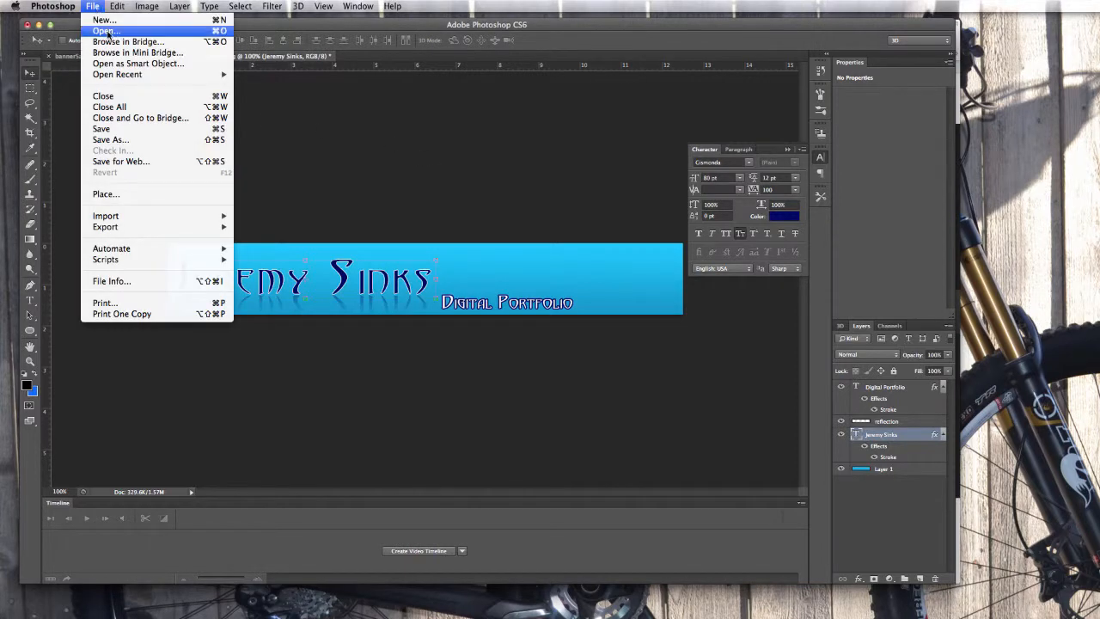
{"action": "left_click", "coordinate": [108, 32]}
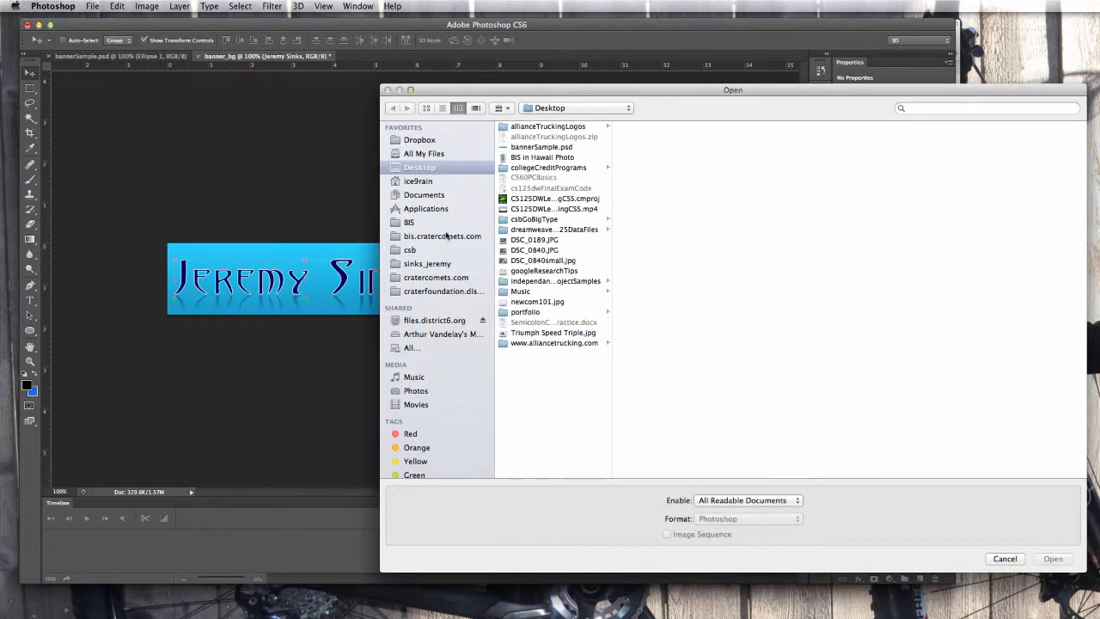
{"action": "left_click", "coordinate": [525, 312]}
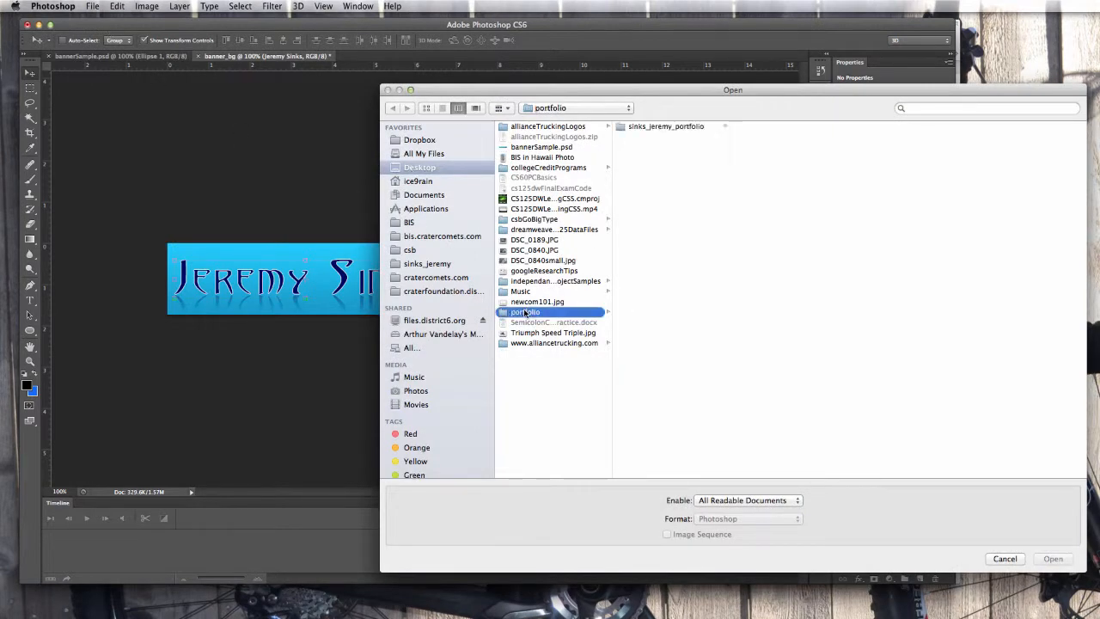
{"action": "left_click", "coordinate": [645, 126]}
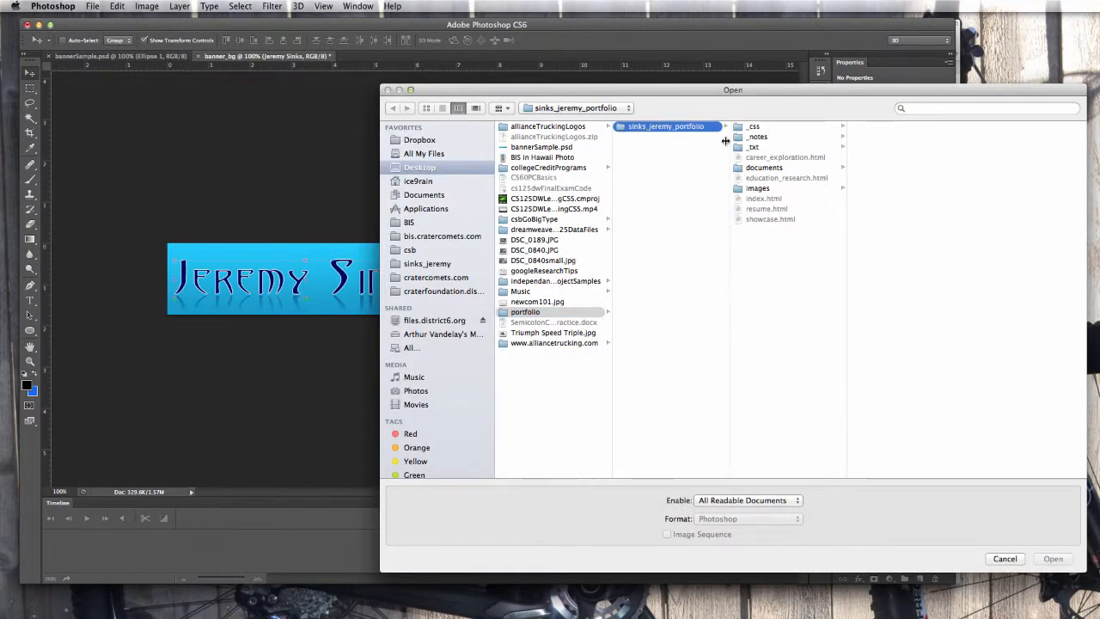
{"action": "left_click", "coordinate": [746, 189]}
{"action": "left_click", "coordinate": [855, 147]}
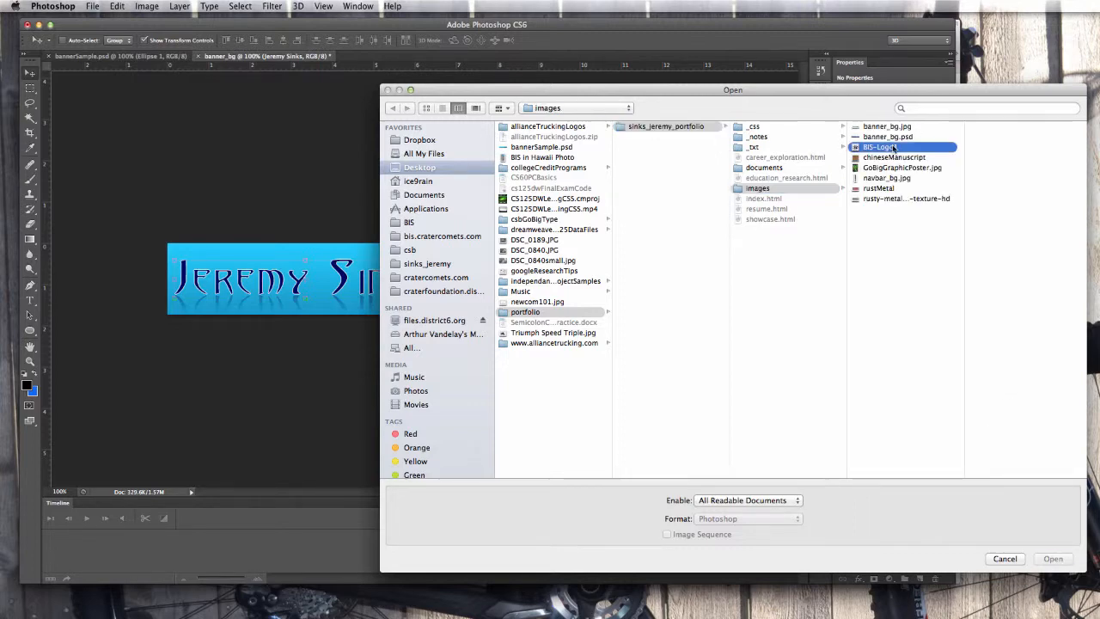
{"action": "double_click", "coordinate": [855, 147]}
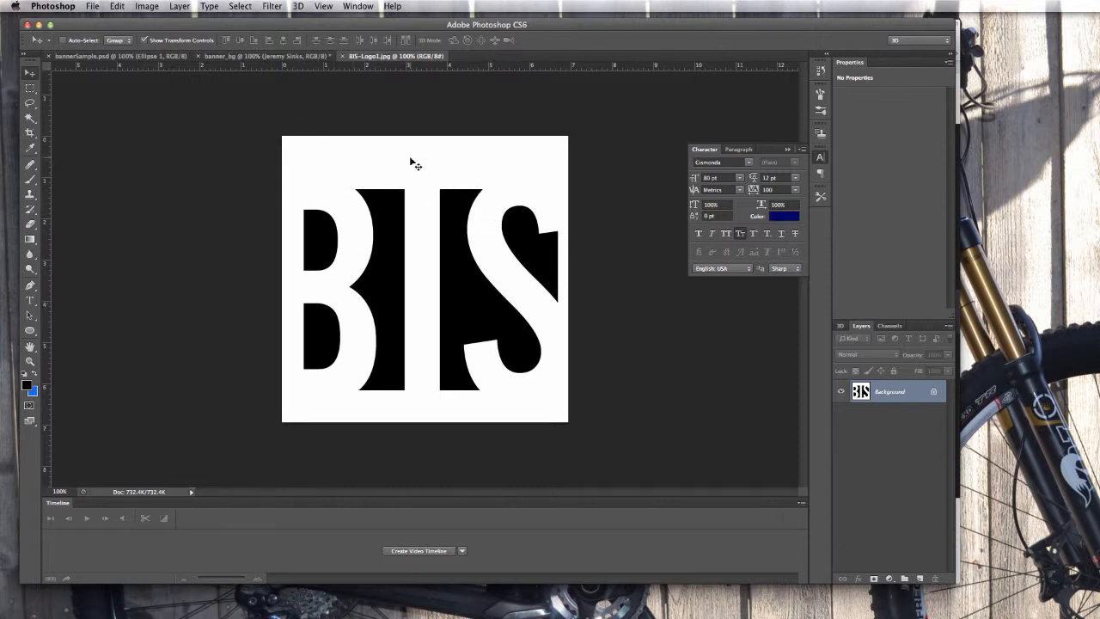
Convert the BIS-Logo1 document's locked Background into an editable Layer 0.
{"action": "left_click", "coordinate": [265, 57]}
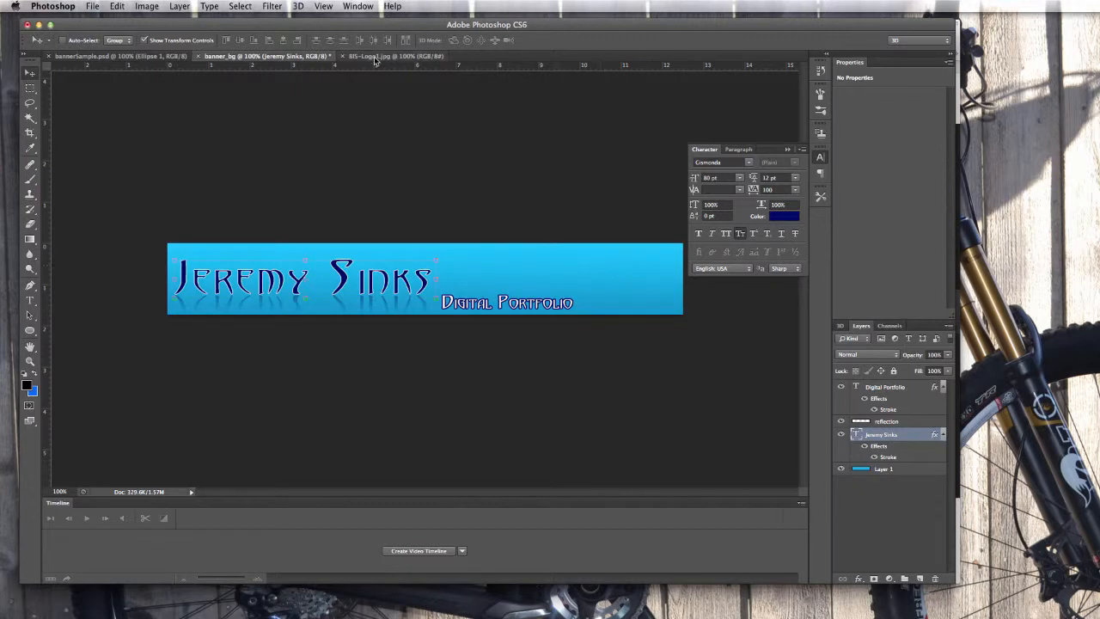
{"action": "left_click", "coordinate": [403, 56]}
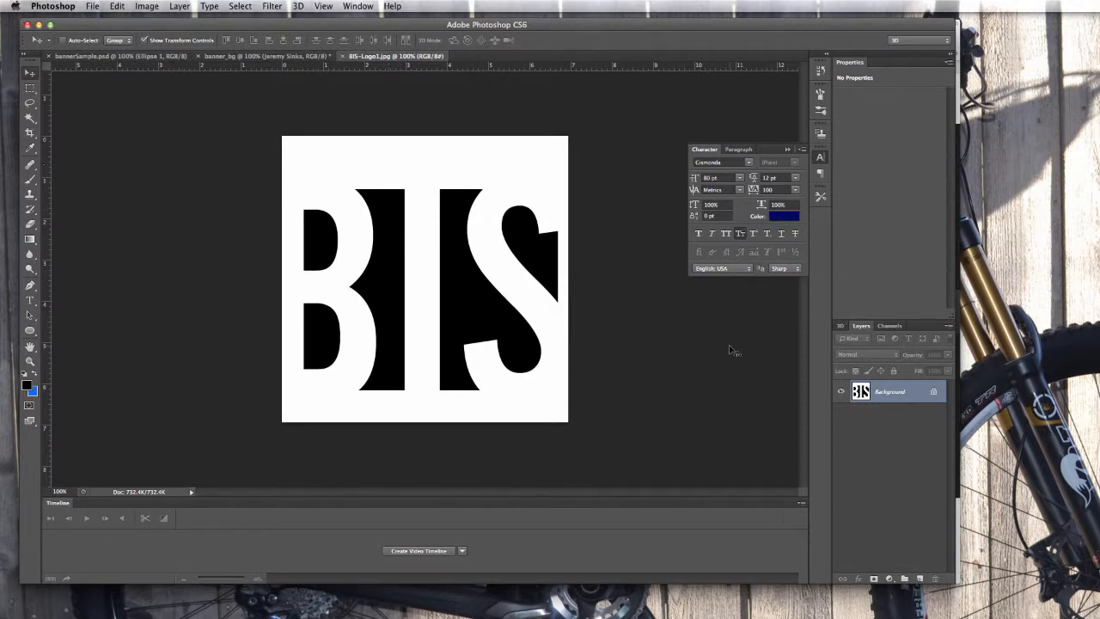
{"action": "double_click", "coordinate": [893, 393]}
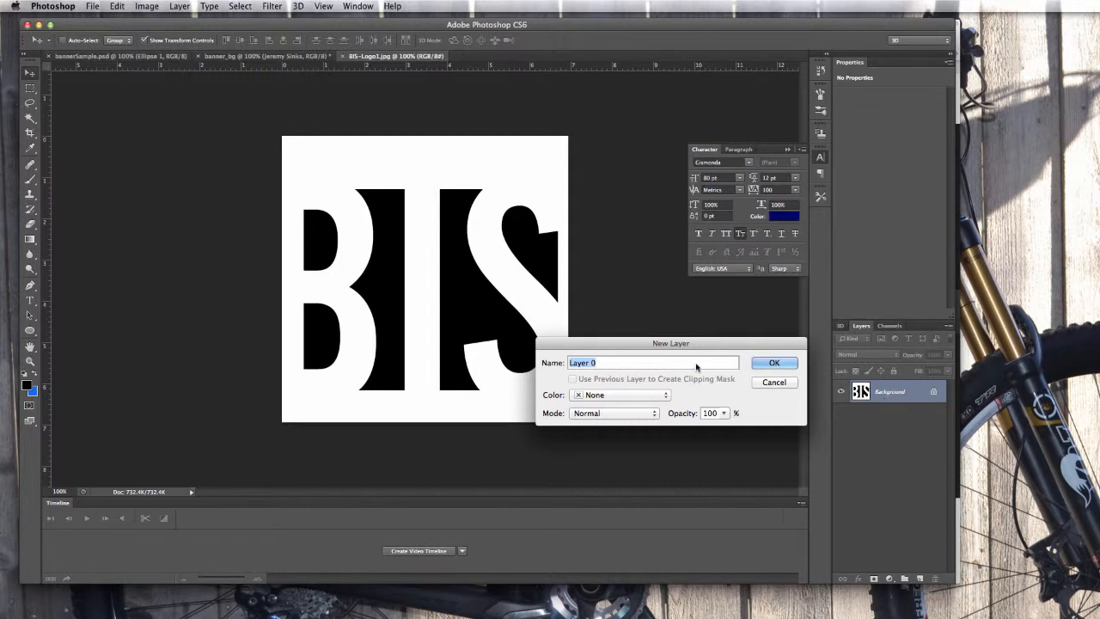
{"action": "left_click", "coordinate": [776, 363]}
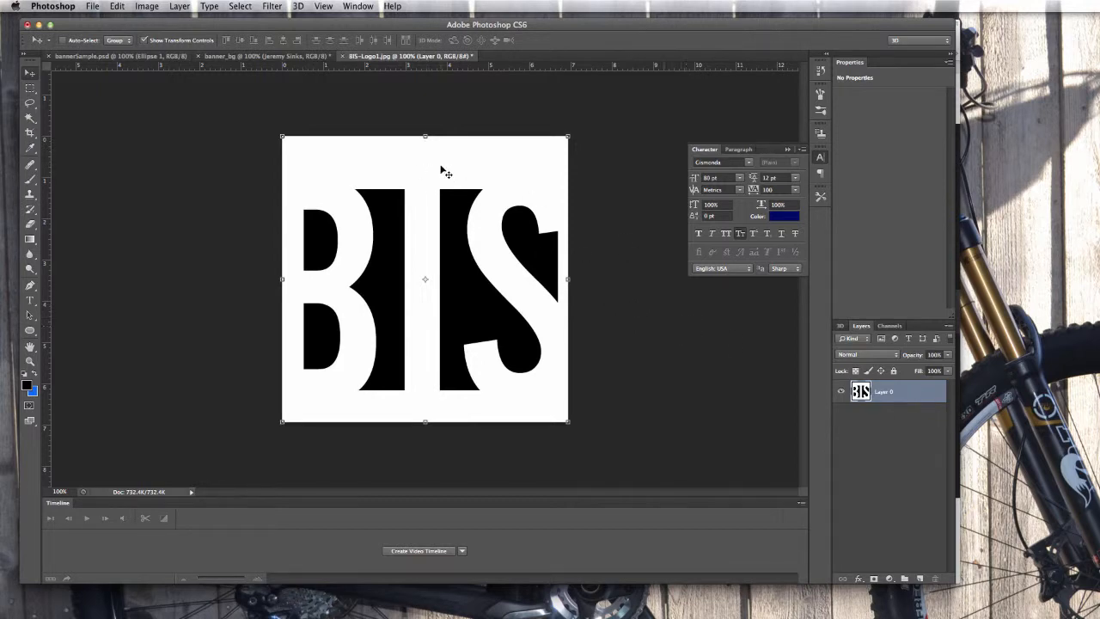
Magic-wand select and delete the logo's white background, then deselect.
{"action": "left_click", "coordinate": [27, 122]}
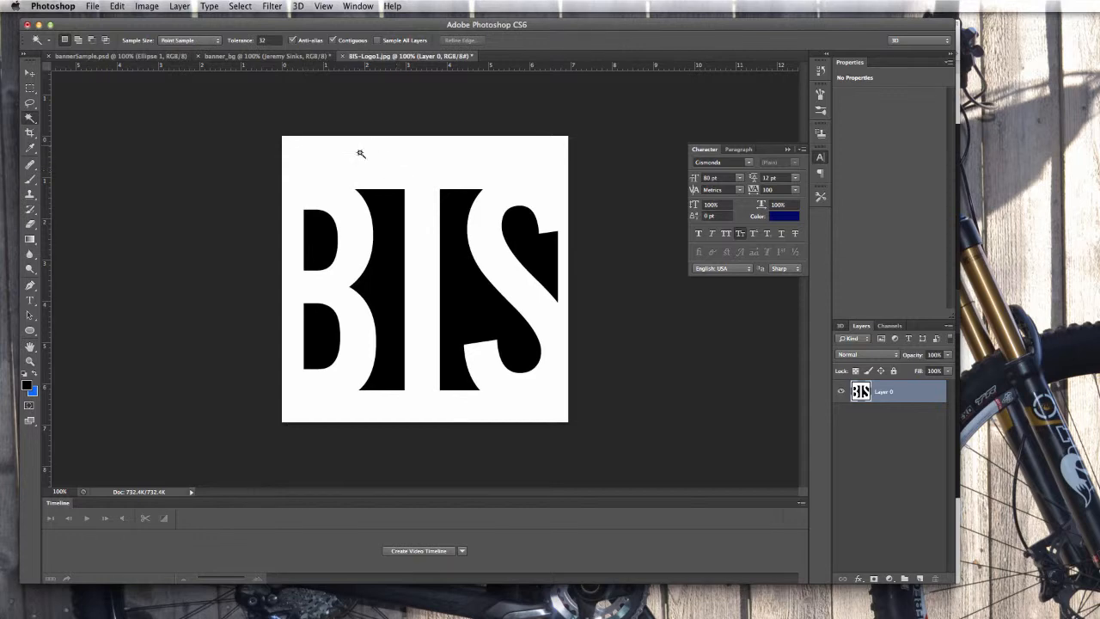
{"action": "left_click", "coordinate": [418, 172]}
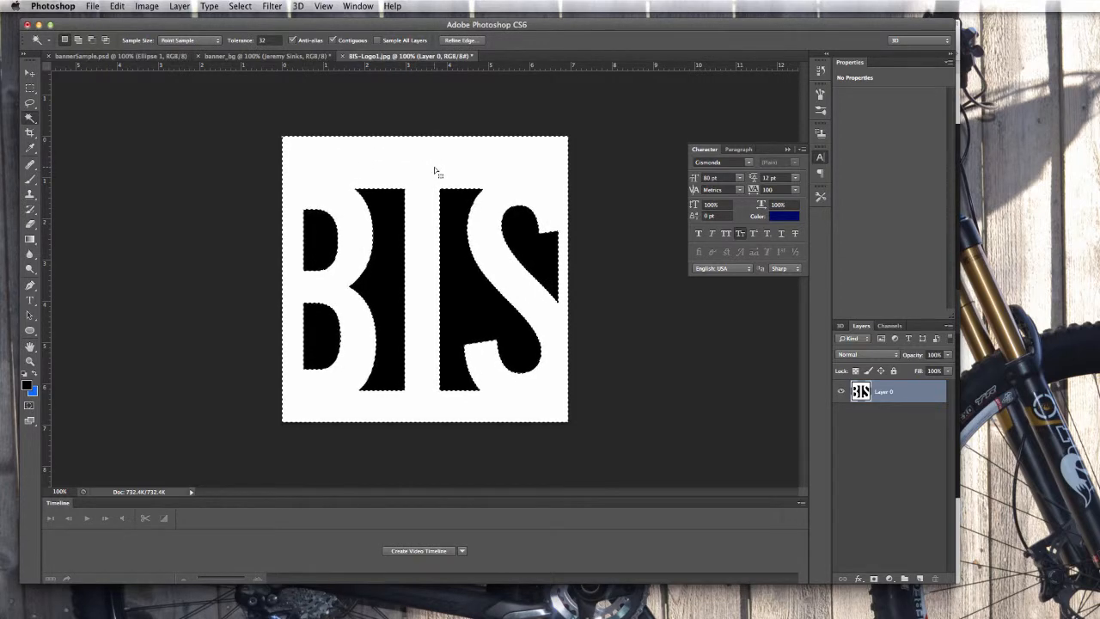
{"action": "key", "text": "Delete"}
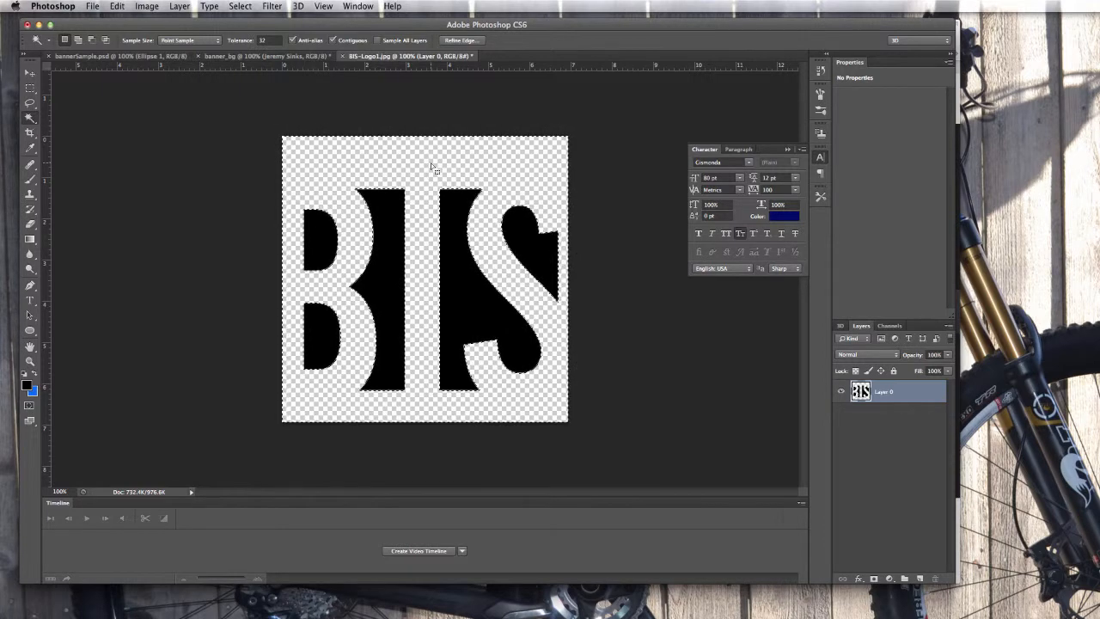
{"action": "key", "text": "super+d"}
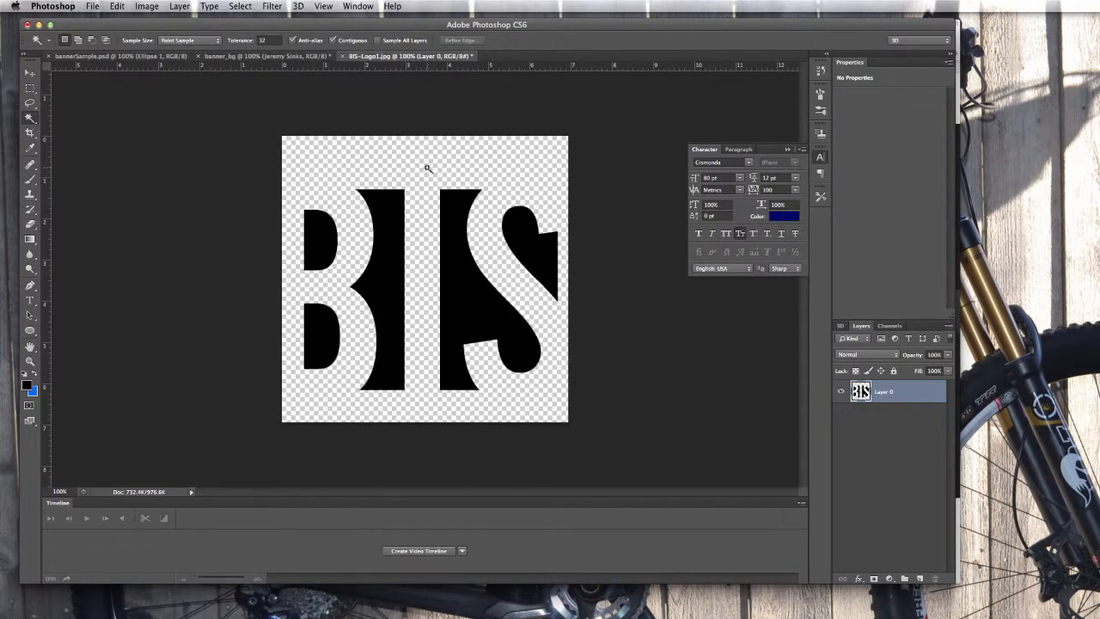
{"action": "left_click", "coordinate": [31, 75]}
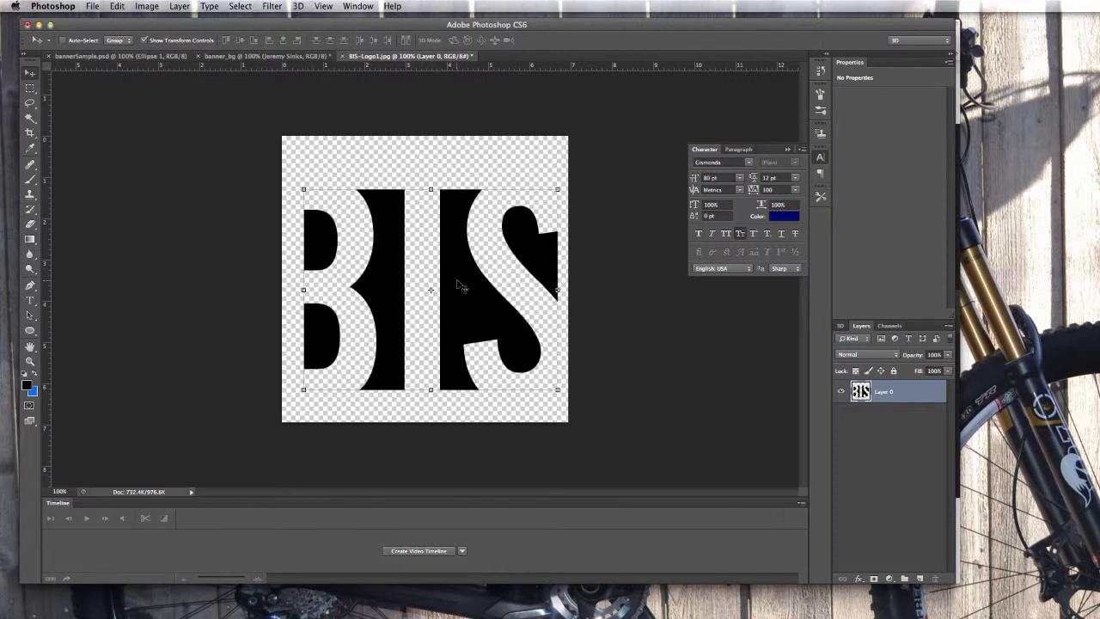
Drag the transparent BIS logo into the banner_bg document, creating Layer 2.
{"action": "left_click_drag", "start_coordinate": [460, 286], "coordinate": [216, 57]}
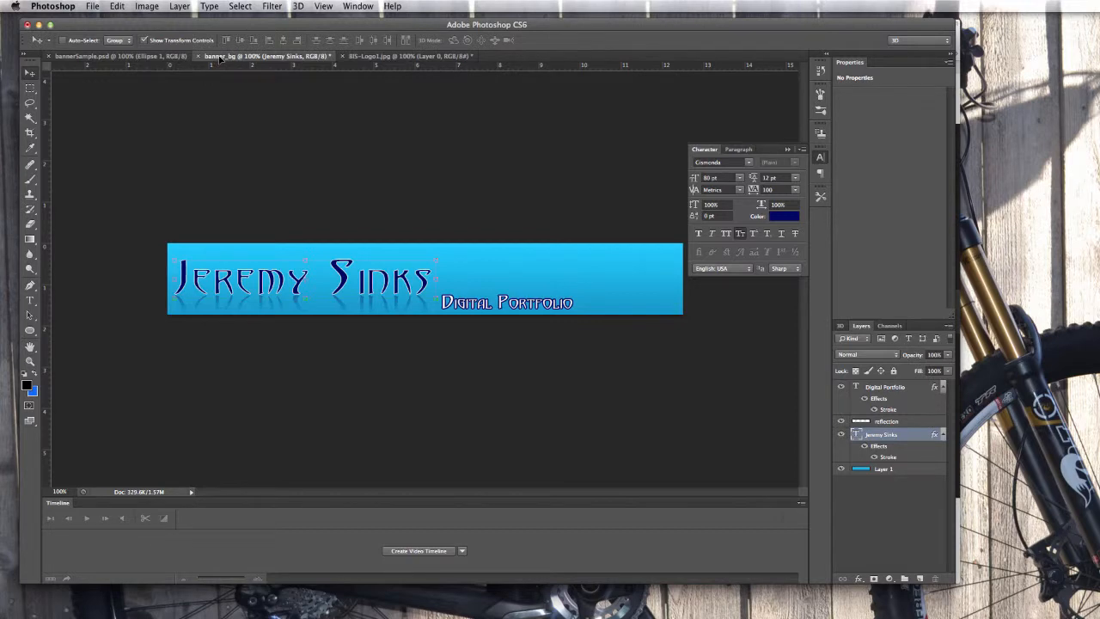
{"action": "left_click_drag", "start_coordinate": [220, 58], "coordinate": [227, 89]}
{"action": "left_click_drag", "start_coordinate": [356, 132], "coordinate": [491, 252]}
{"action": "left_click_drag", "start_coordinate": [518, 270], "coordinate": [542, 285]}
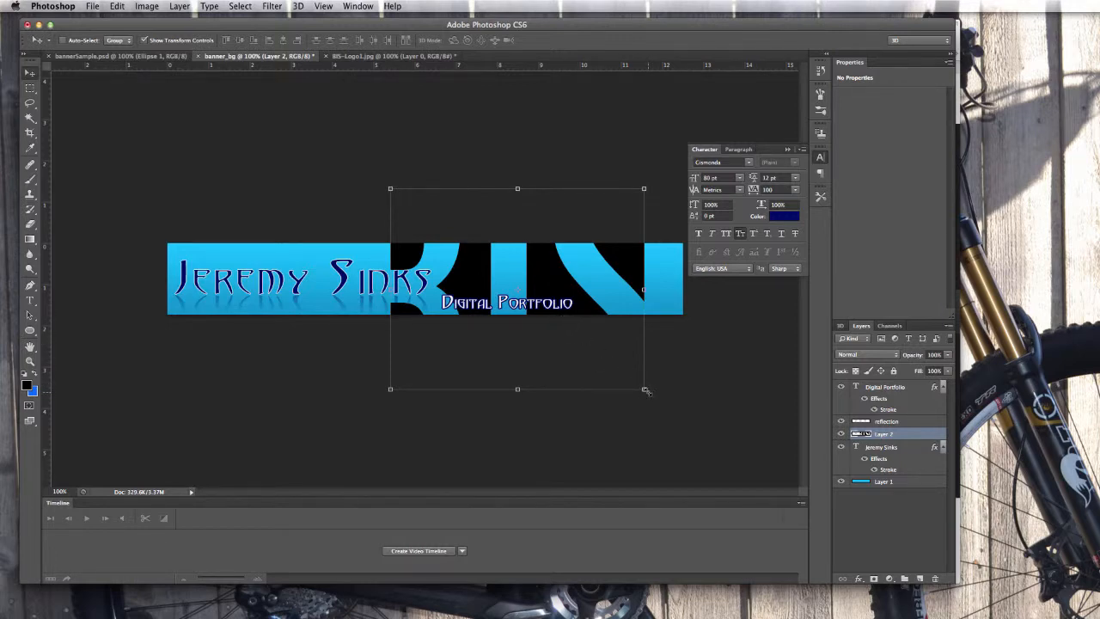
Scale the BIS logo to about 43% and fit it into the banner's right end.
{"action": "left_click_drag", "start_coordinate": [646, 391], "coordinate": [522, 244]}
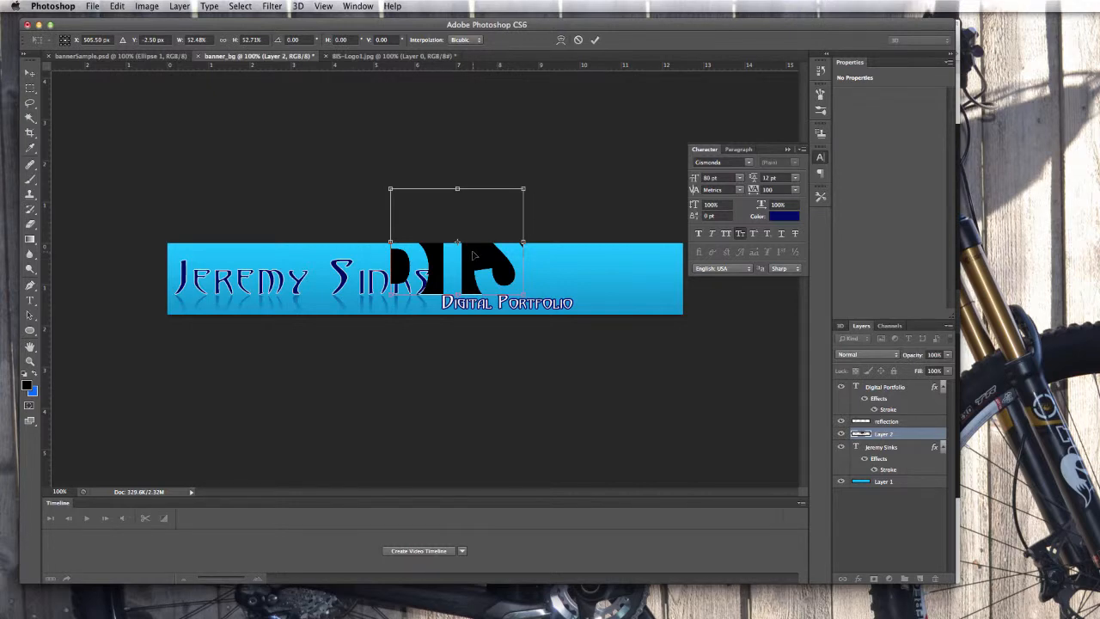
{"action": "left_click_drag", "start_coordinate": [472, 255], "coordinate": [630, 288]}
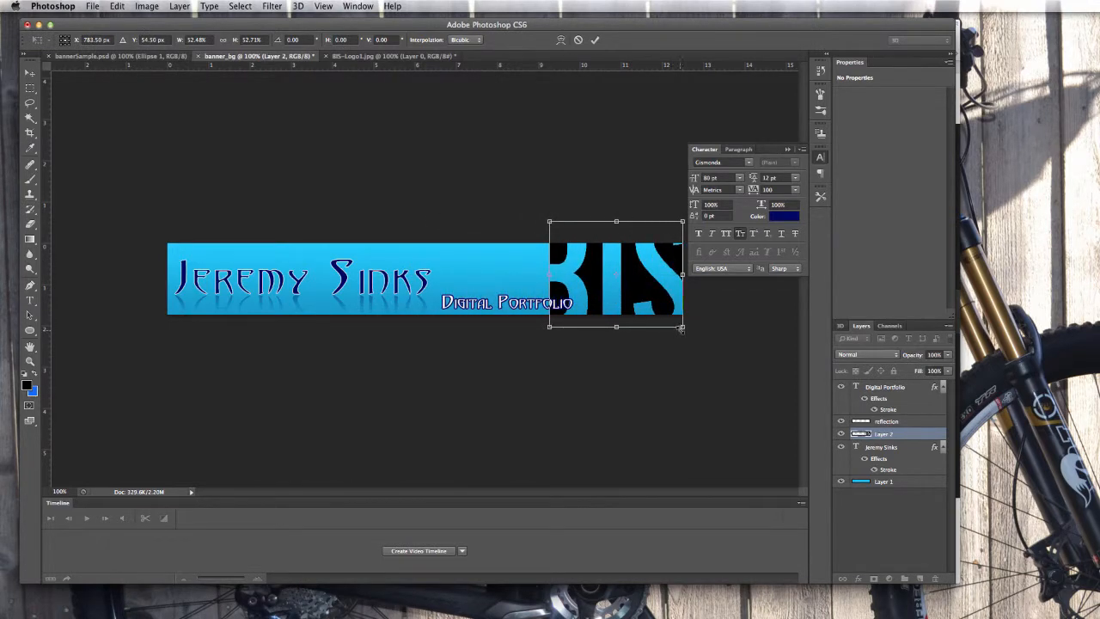
{"action": "left_click_drag", "start_coordinate": [683, 327], "coordinate": [667, 316]}
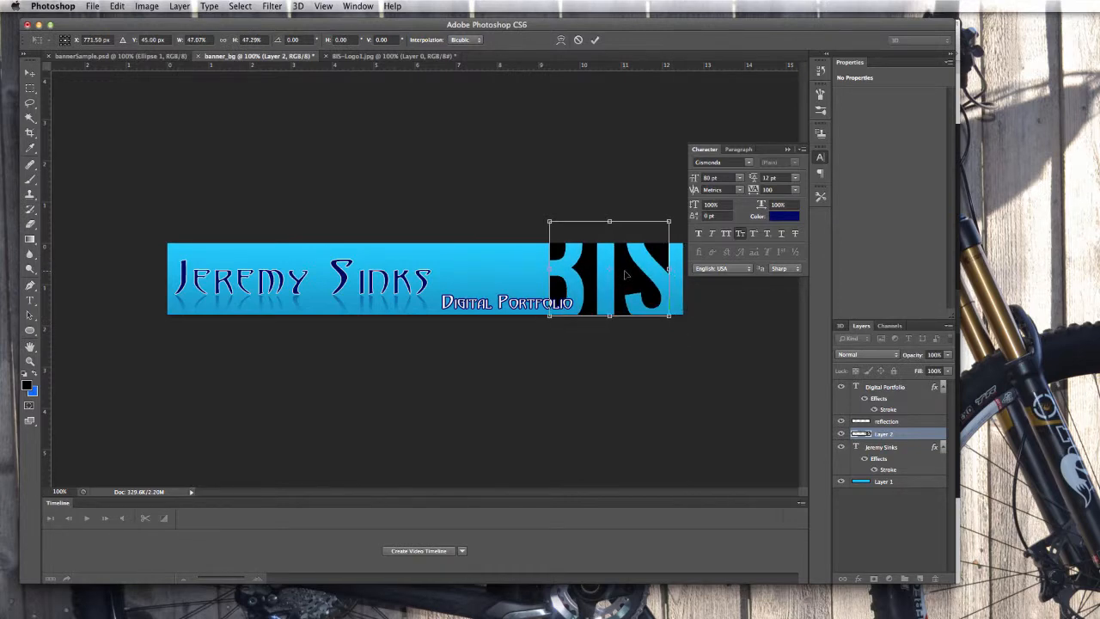
{"action": "left_click_drag", "start_coordinate": [625, 274], "coordinate": [637, 288]}
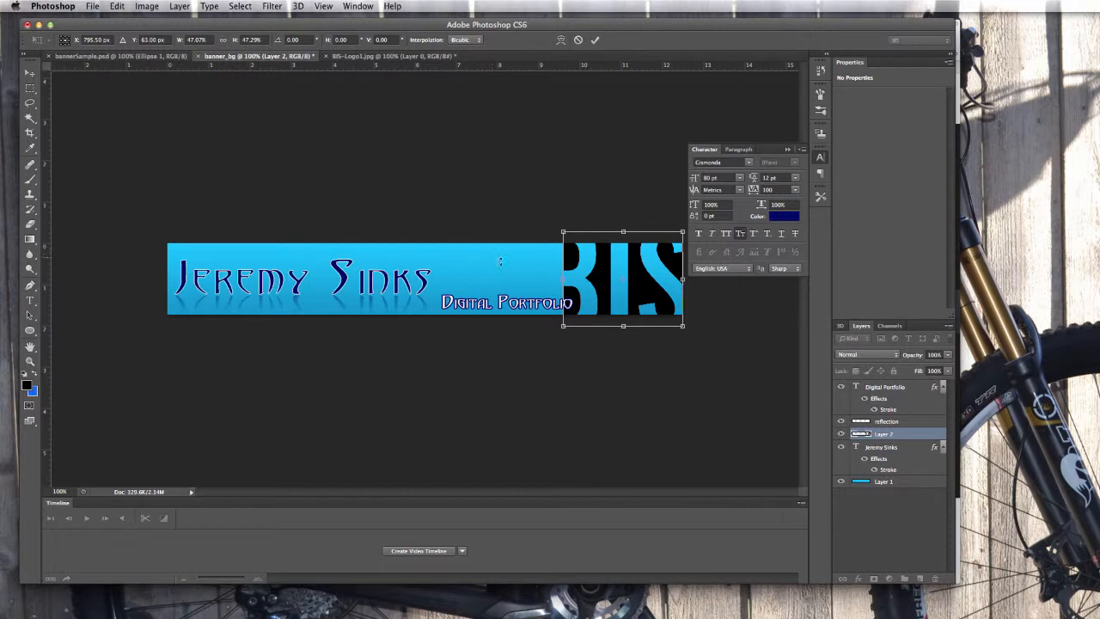
{"action": "left_click_drag", "start_coordinate": [683, 326], "coordinate": [660, 306]}
{"action": "mouse_move", "coordinate": [623, 264]}
{"action": "left_mouse_down"}
{"action": "mouse_move", "coordinate": [644, 273]}
{"action": "mouse_move", "coordinate": [630, 271]}
{"action": "left_mouse_up"}
{"action": "left_click_drag", "start_coordinate": [664, 316], "coordinate": [674, 323]}
{"action": "left_click_drag", "start_coordinate": [639, 288], "coordinate": [644, 287]}
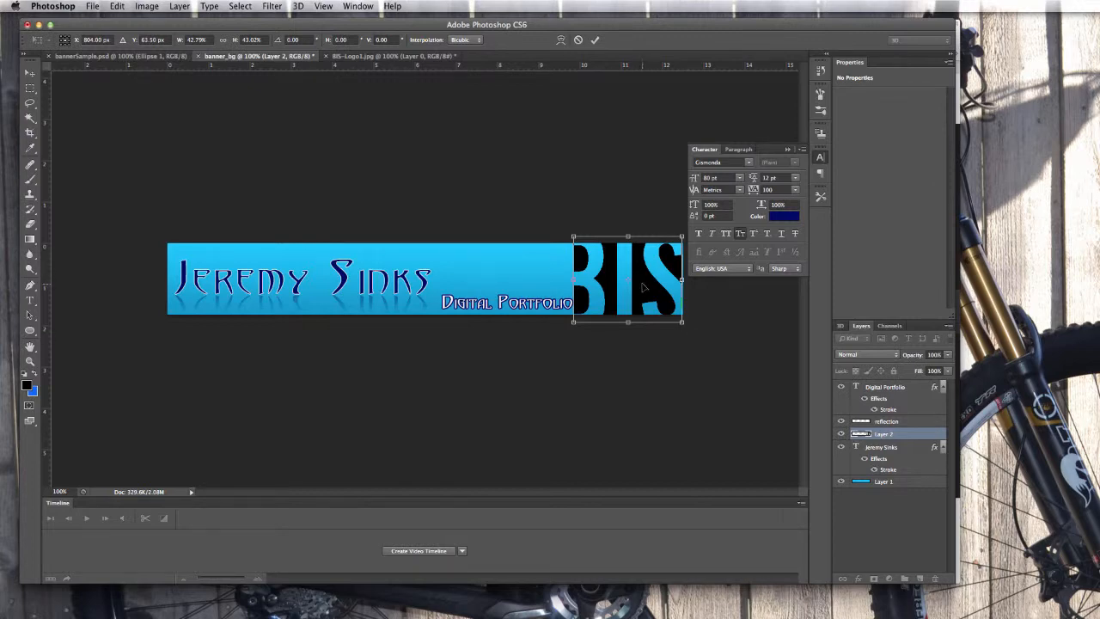
{"action": "key", "text": "Return"}
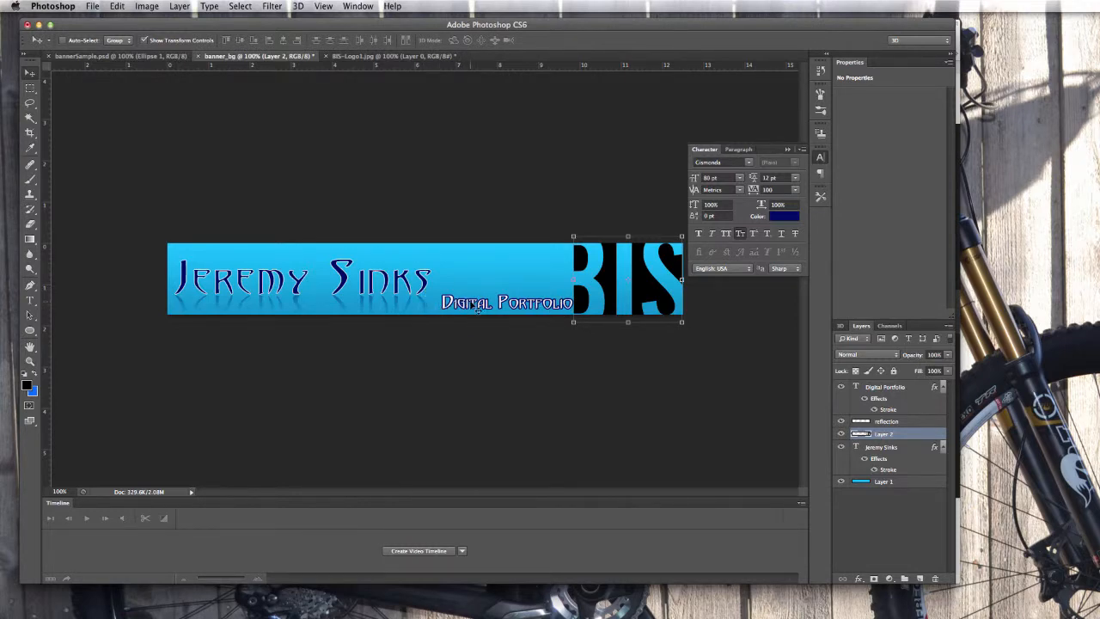
Nudge the Digital Portfolio subtitle about 10 pixels left, clear of the logo.
{"action": "left_click", "coordinate": [884, 388]}
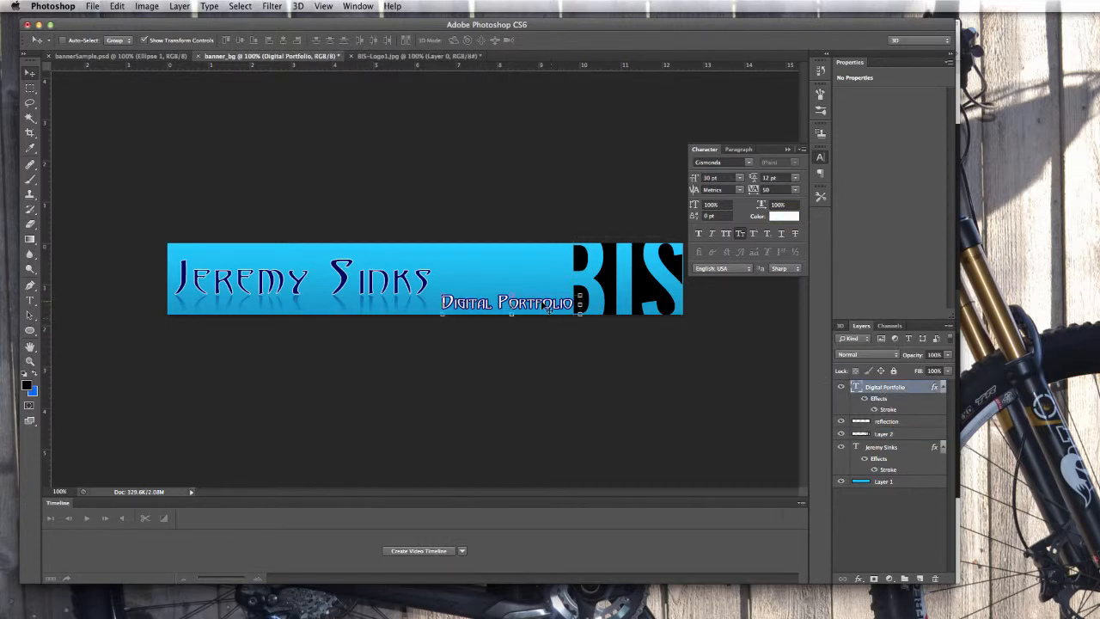
{"action": "left_click_drag", "start_coordinate": [548, 308], "coordinate": [539, 306]}
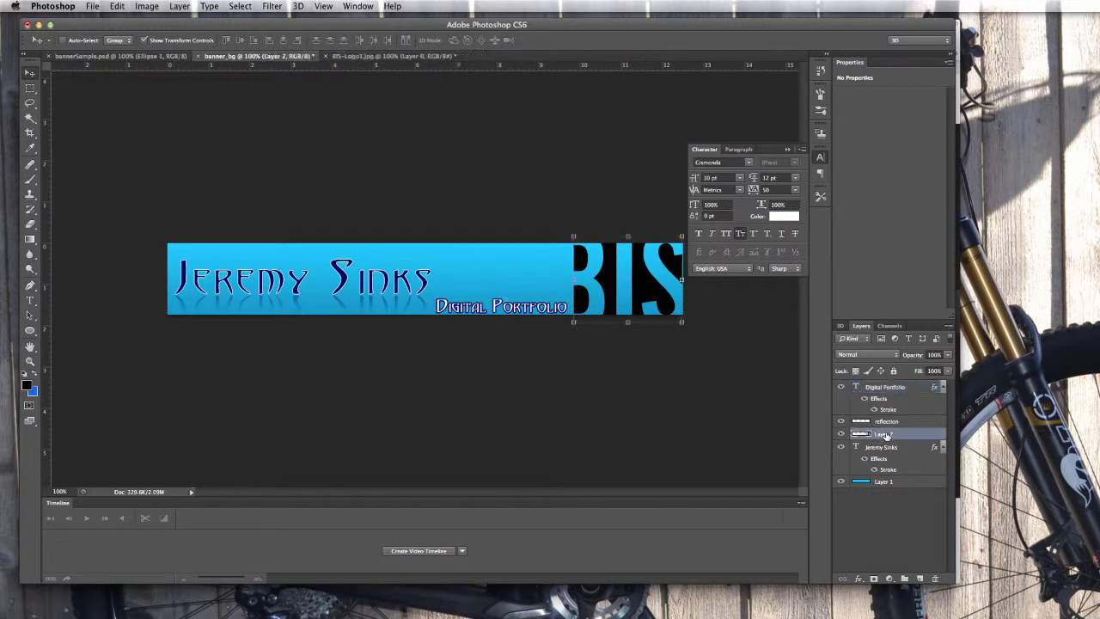
Nudge the BIS logo layer with arrow keys and compare it to bannerSample.psd.
{"action": "left_click", "coordinate": [885, 434]}
{"action": "key", "text": "Right"}
{"action": "key", "text": "Right"}
{"action": "key", "text": "Right"}
{"action": "key", "text": "Left"}
{"action": "key", "text": "Left"}
{"action": "key", "text": "Left"}
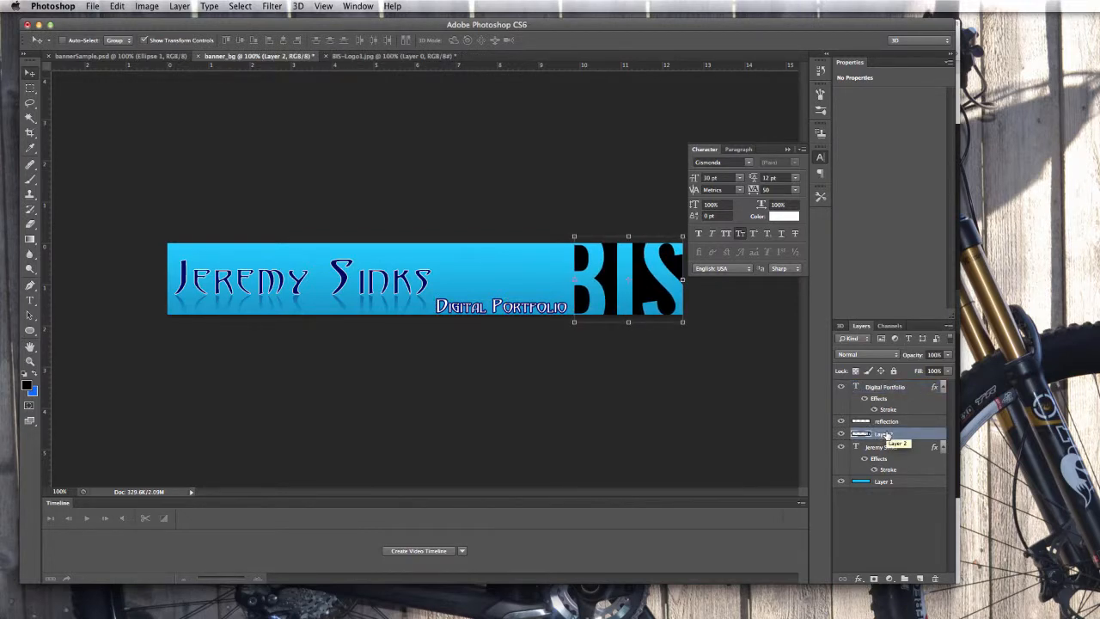
{"action": "key", "text": "Right"}
{"action": "key", "text": "Right"}
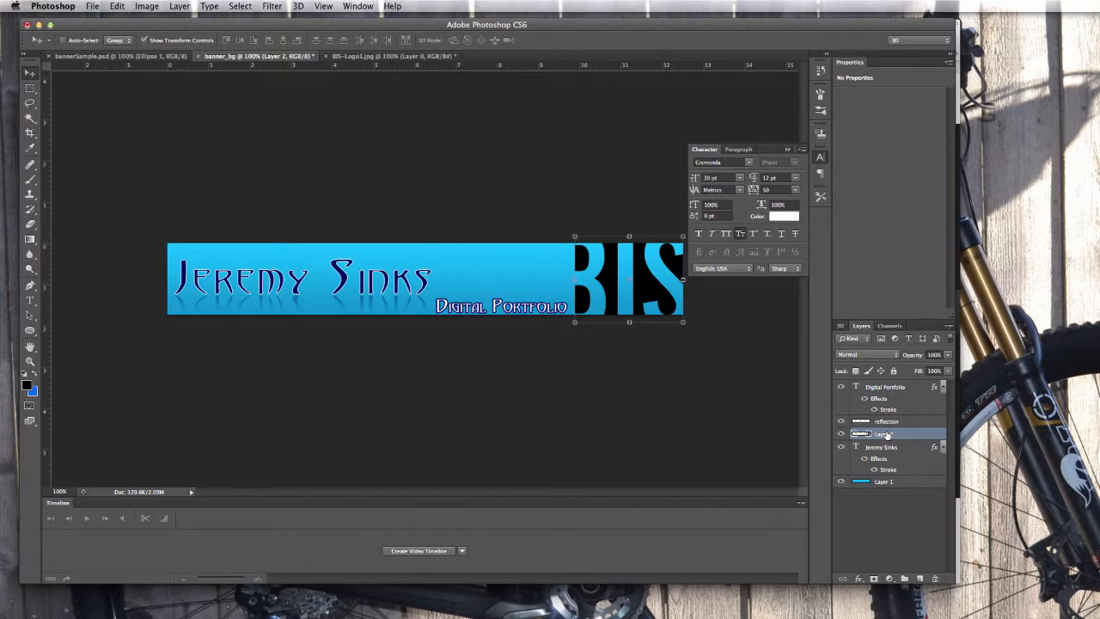
{"action": "key", "text": "Left"}
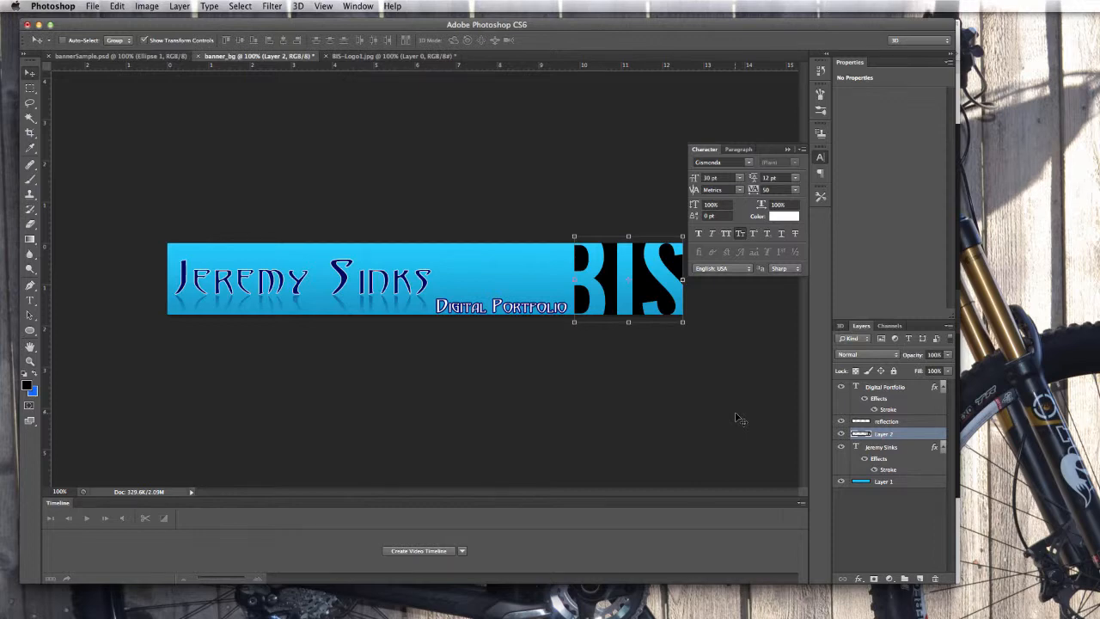
{"action": "left_click", "coordinate": [120, 57]}
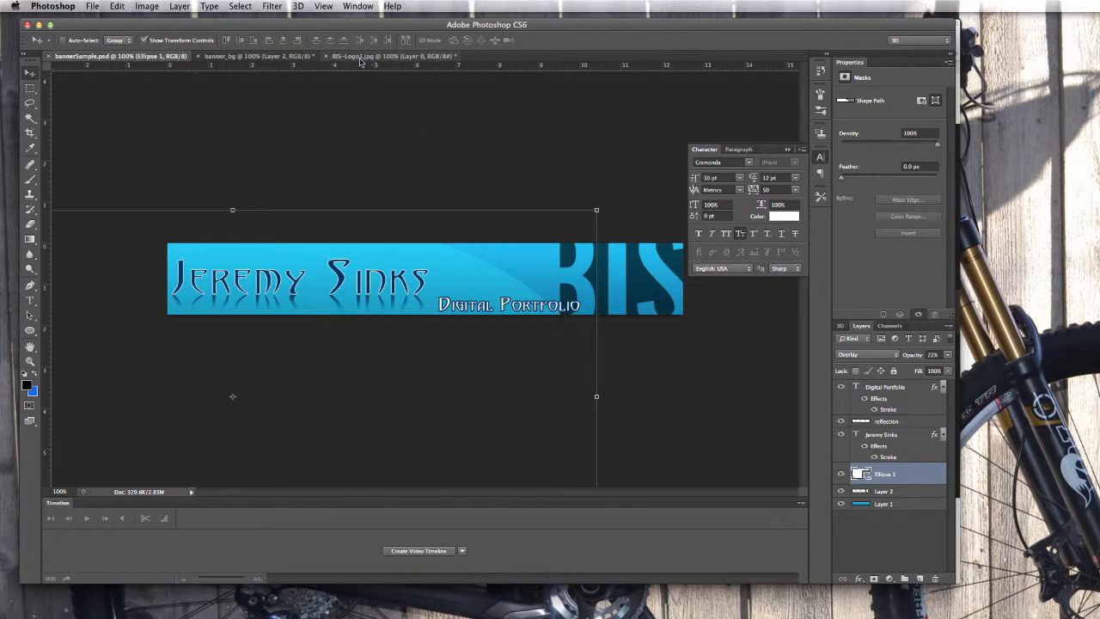
{"action": "left_click", "coordinate": [249, 57]}
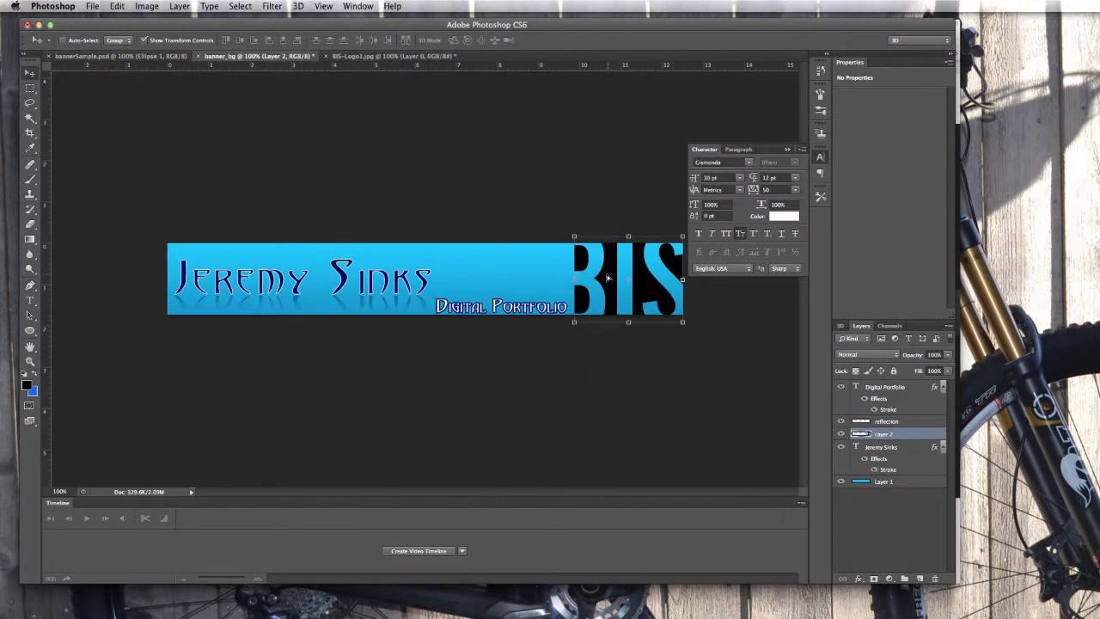
Enlarge and reposition the BIS logo to fill the banner's right end, rechecking the sample.
{"action": "left_click_drag", "start_coordinate": [608, 276], "coordinate": [580, 273]}
{"action": "left_click_drag", "start_coordinate": [656, 318], "coordinate": [679, 324]}
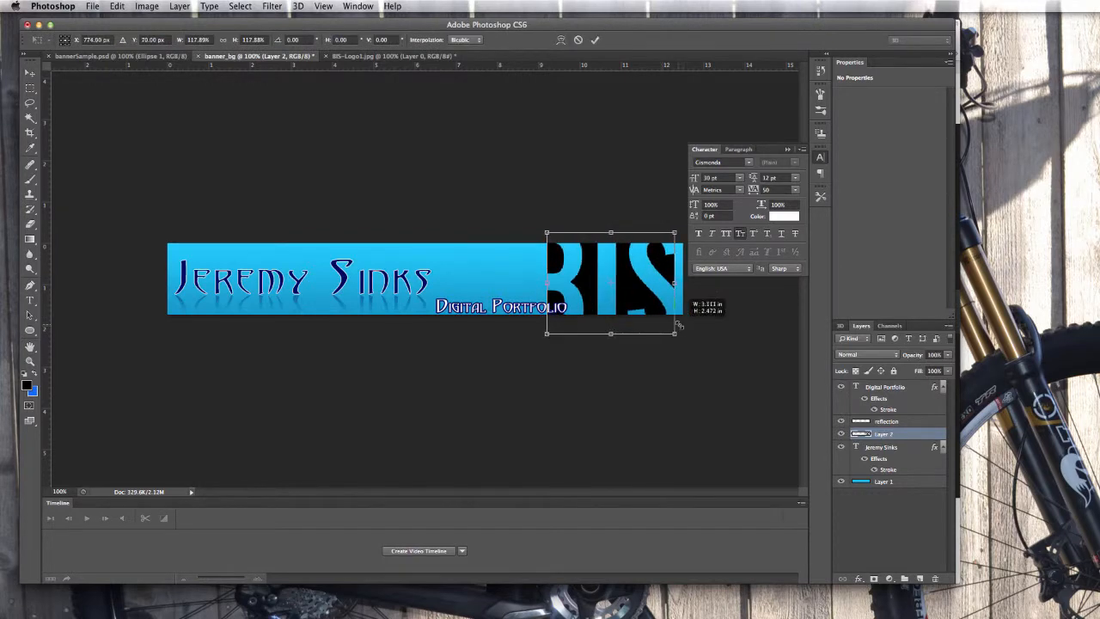
{"action": "left_click_drag", "start_coordinate": [643, 292], "coordinate": [638, 292]}
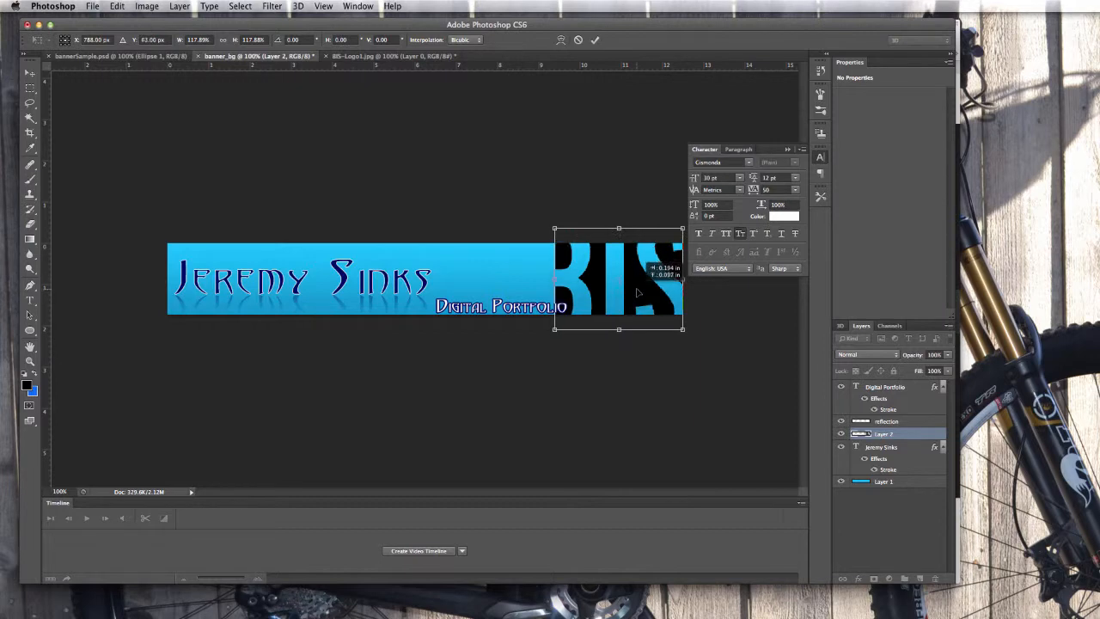
{"action": "key", "text": "Return"}
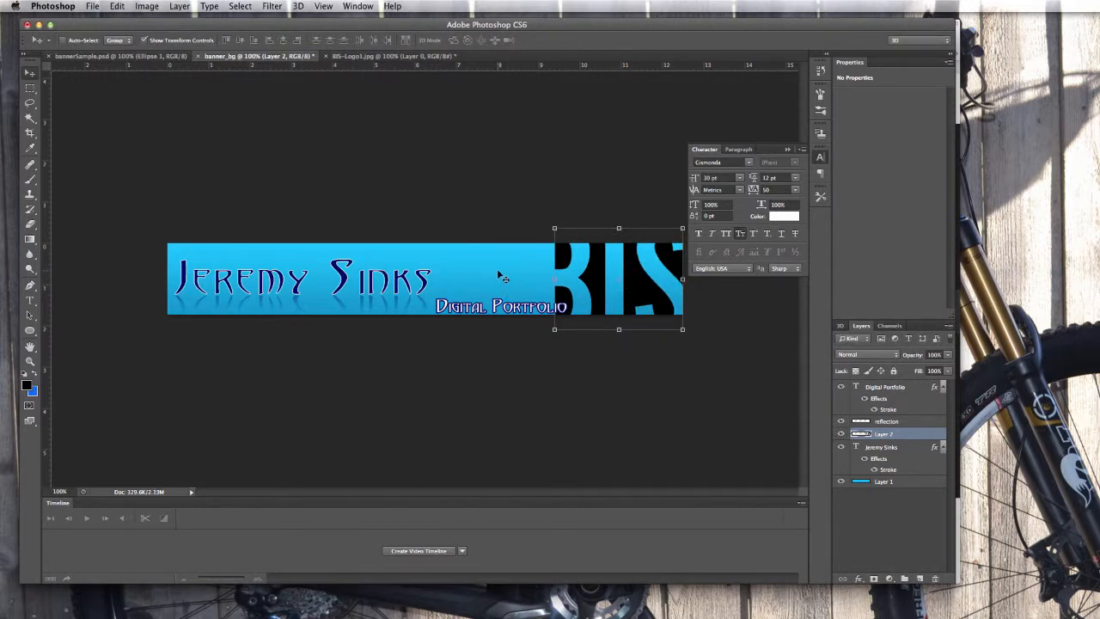
{"action": "left_click", "coordinate": [138, 56]}
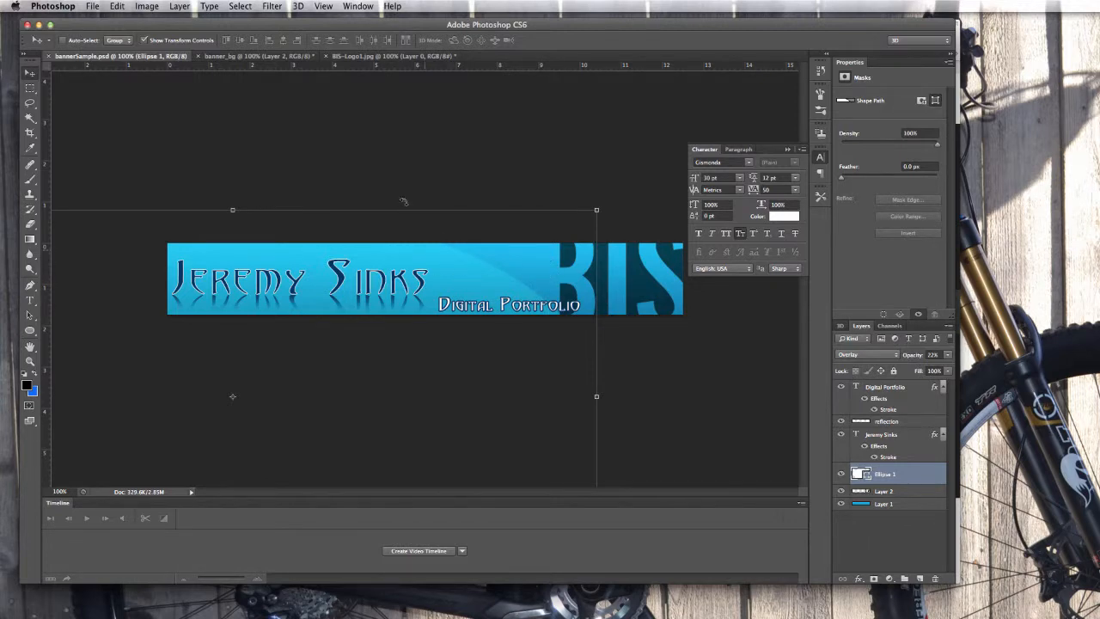
{"action": "left_click", "coordinate": [257, 56]}
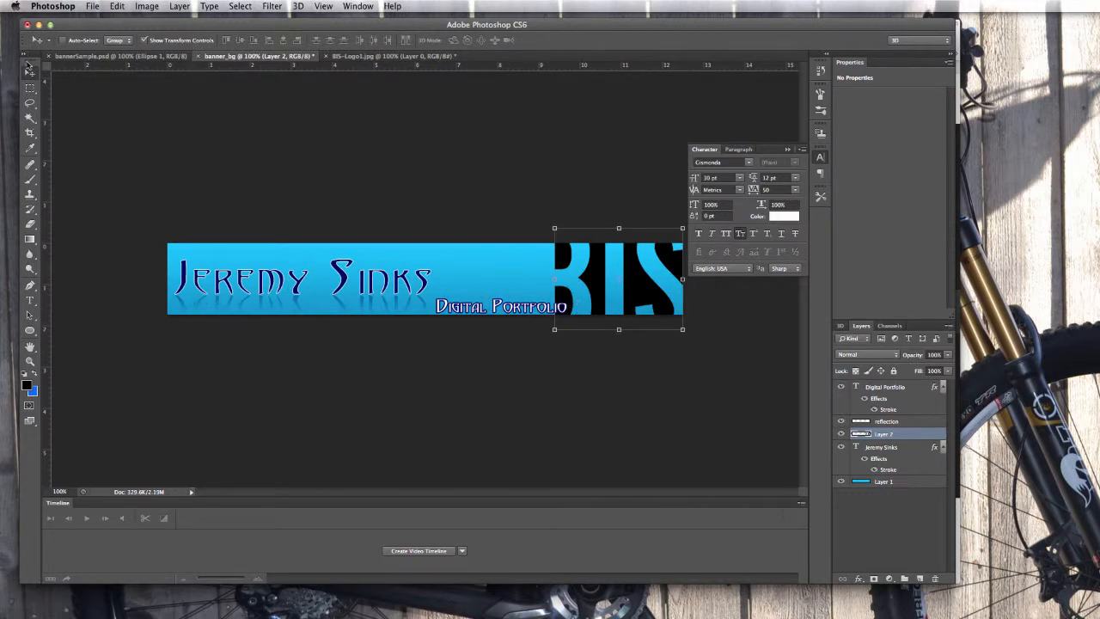
With a white-filled Ellipse Tool, drag out a roughly 12.75 × 5.03 in ellipse across the banner's left side.
{"action": "left_click", "coordinate": [31, 333]}
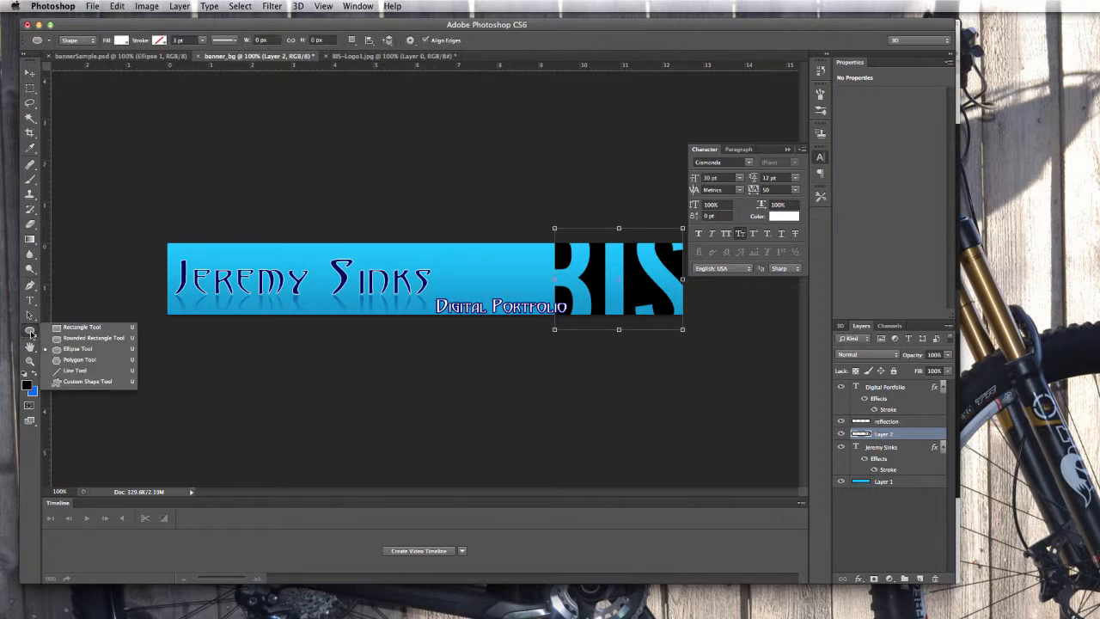
{"action": "left_click", "coordinate": [79, 327]}
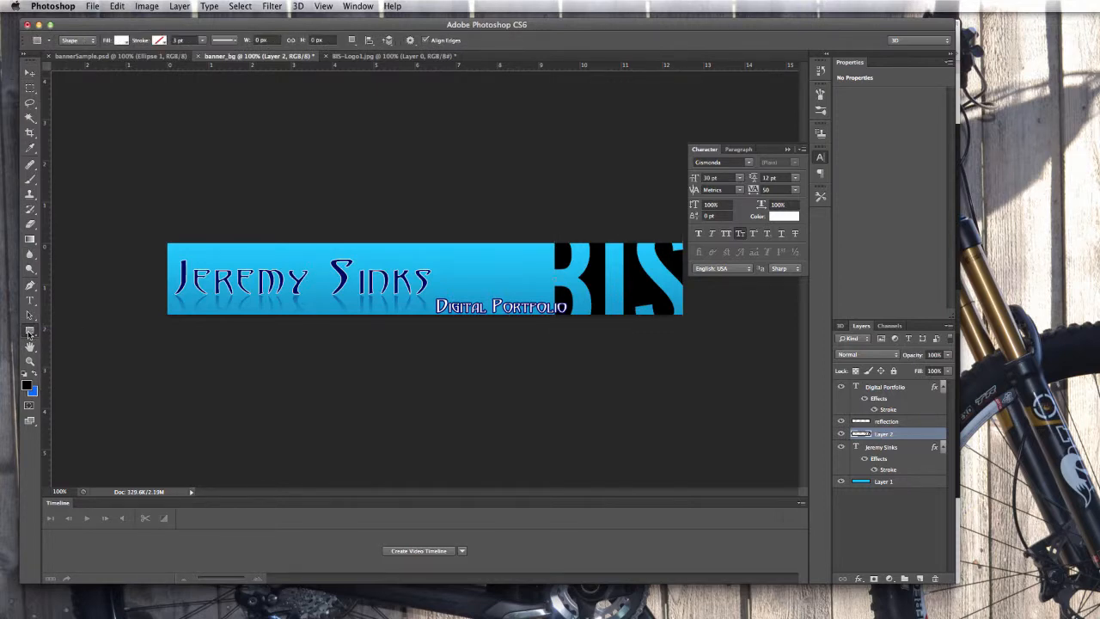
{"action": "left_click", "coordinate": [30, 334]}
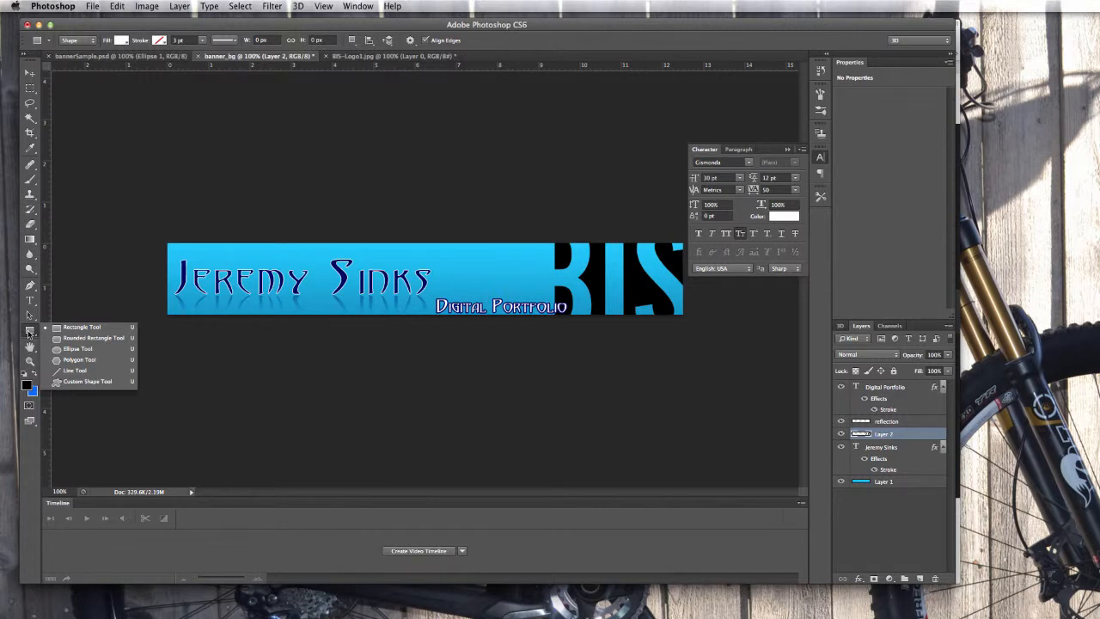
{"action": "left_click", "coordinate": [70, 349]}
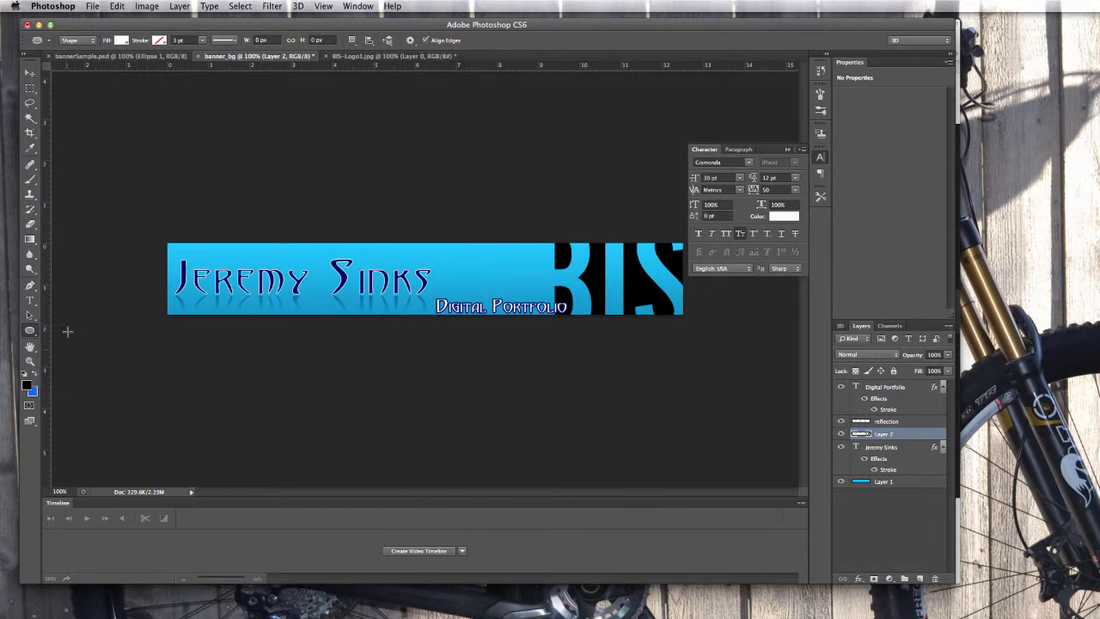
{"action": "left_click", "coordinate": [121, 40]}
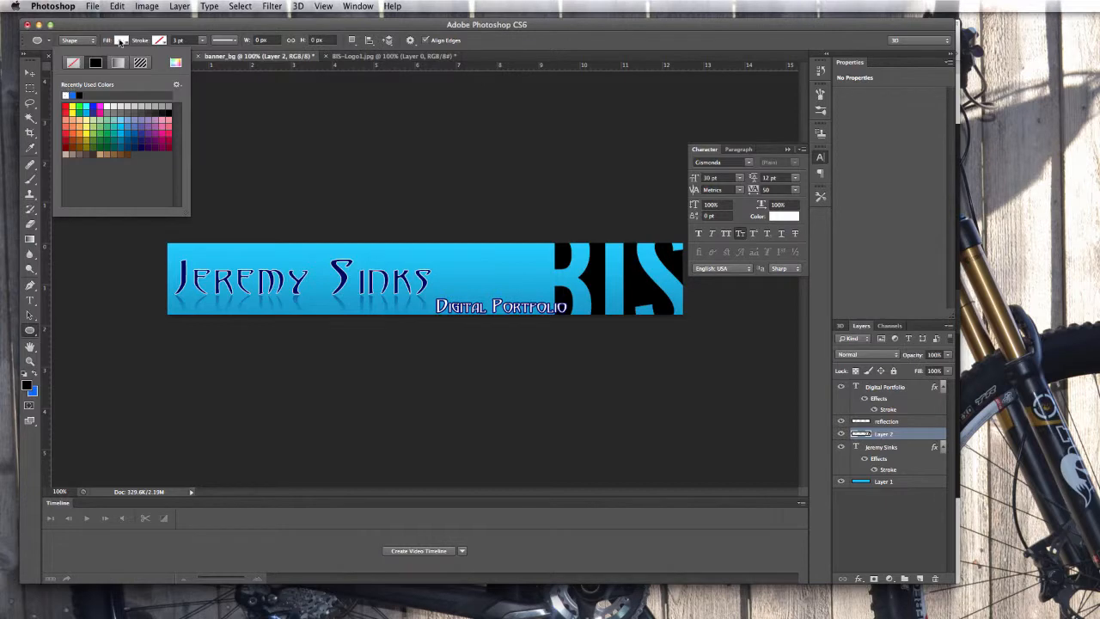
{"action": "left_click", "coordinate": [121, 41]}
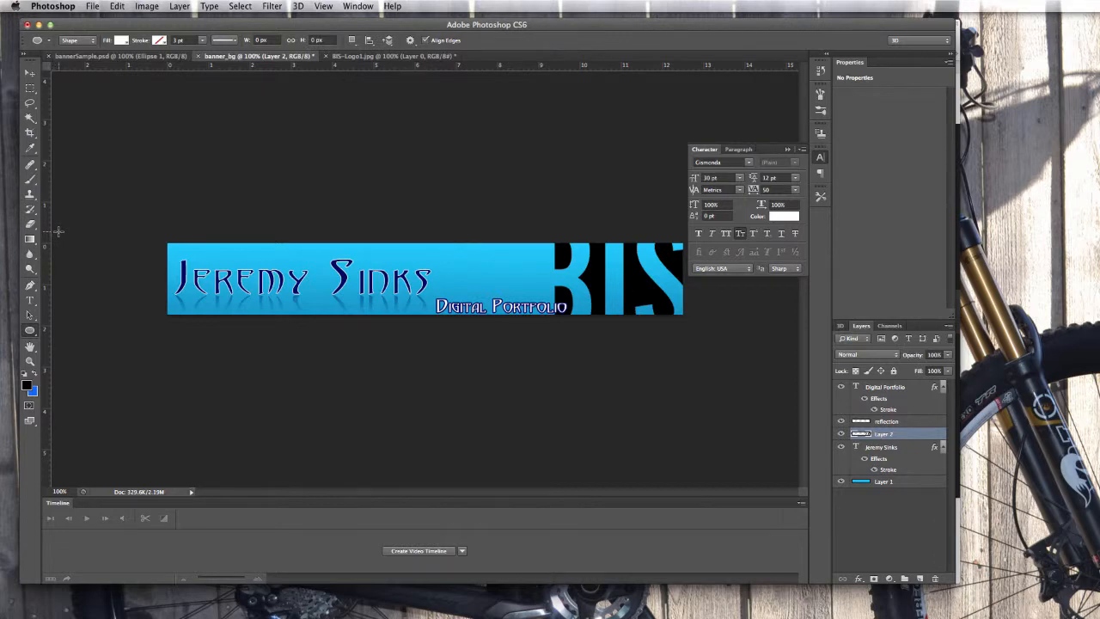
{"action": "left_click_drag", "start_coordinate": [56, 231], "coordinate": [581, 438]}
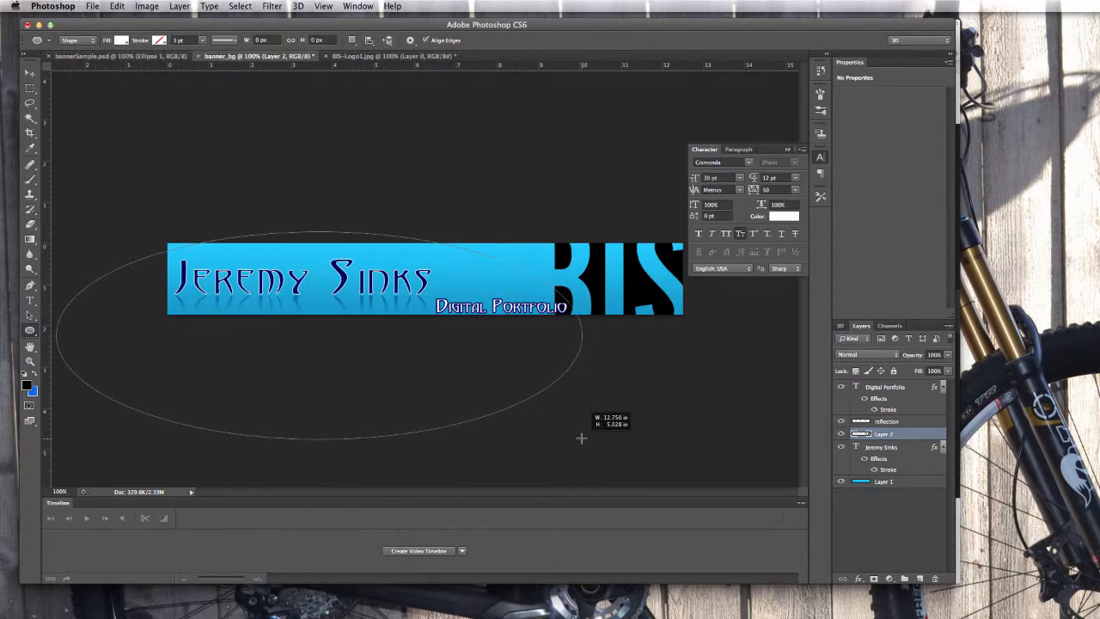
Finish the white ellipse, stack Ellipse 1 just above Layer 1, and drag it left.
{"action": "left_click_drag", "start_coordinate": [580, 438], "coordinate": [582, 438]}
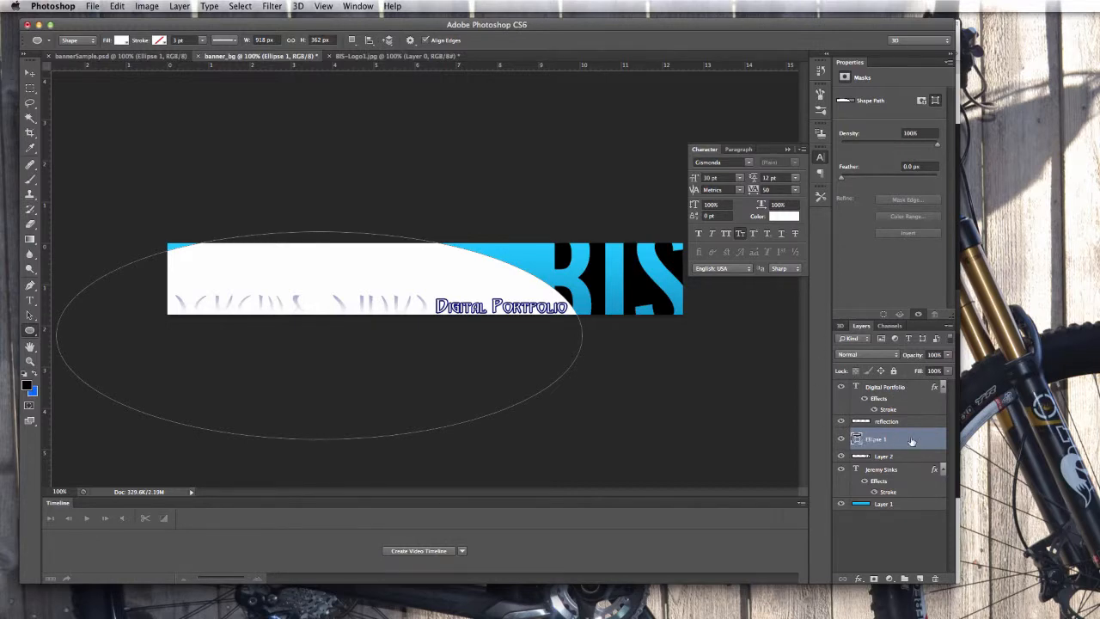
{"action": "mouse_move", "coordinate": [911, 437]}
{"action": "left_mouse_down"}
{"action": "mouse_move", "coordinate": [909, 493]}
{"action": "mouse_move", "coordinate": [897, 496]}
{"action": "left_mouse_up"}
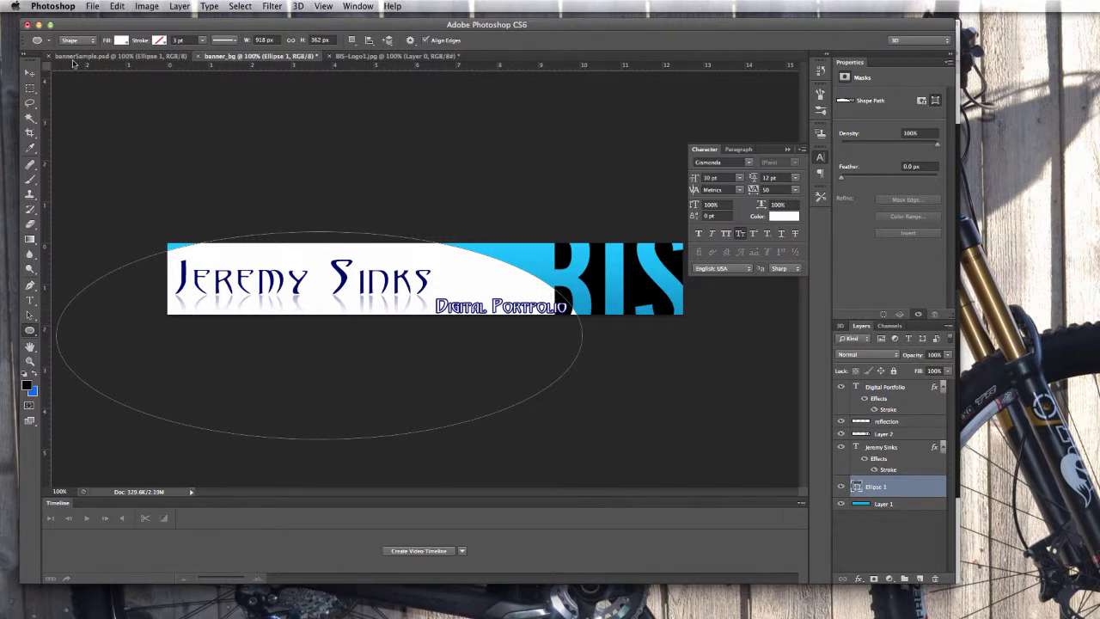
{"action": "left_click", "coordinate": [30, 78]}
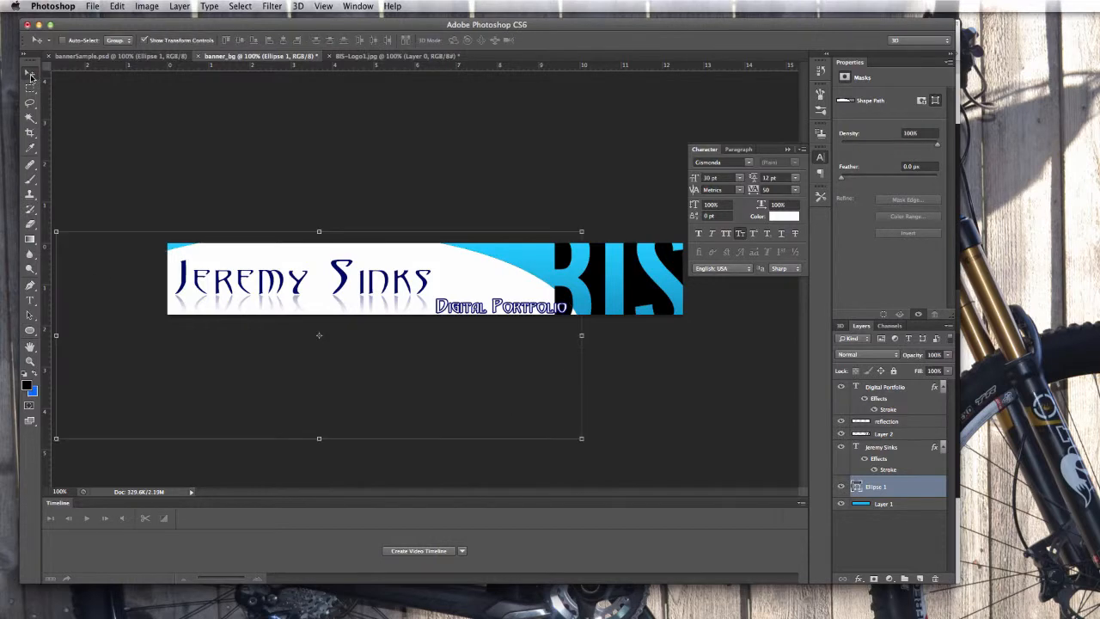
{"action": "left_click_drag", "start_coordinate": [460, 282], "coordinate": [434, 280]}
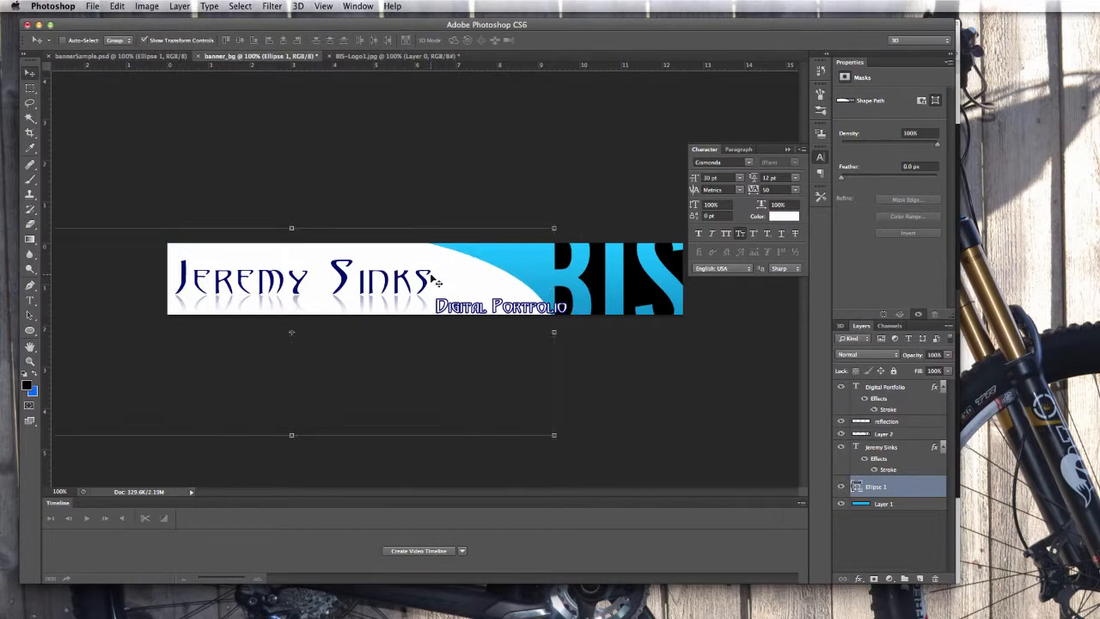
Nudge the ellipse one pixel right with the arrow keys, checking its edge at 200% zoom.
{"action": "key", "text": "Right"}
{"action": "key", "text": "Right"}
{"action": "key", "text": "Right"}
{"action": "key", "text": "Right"}
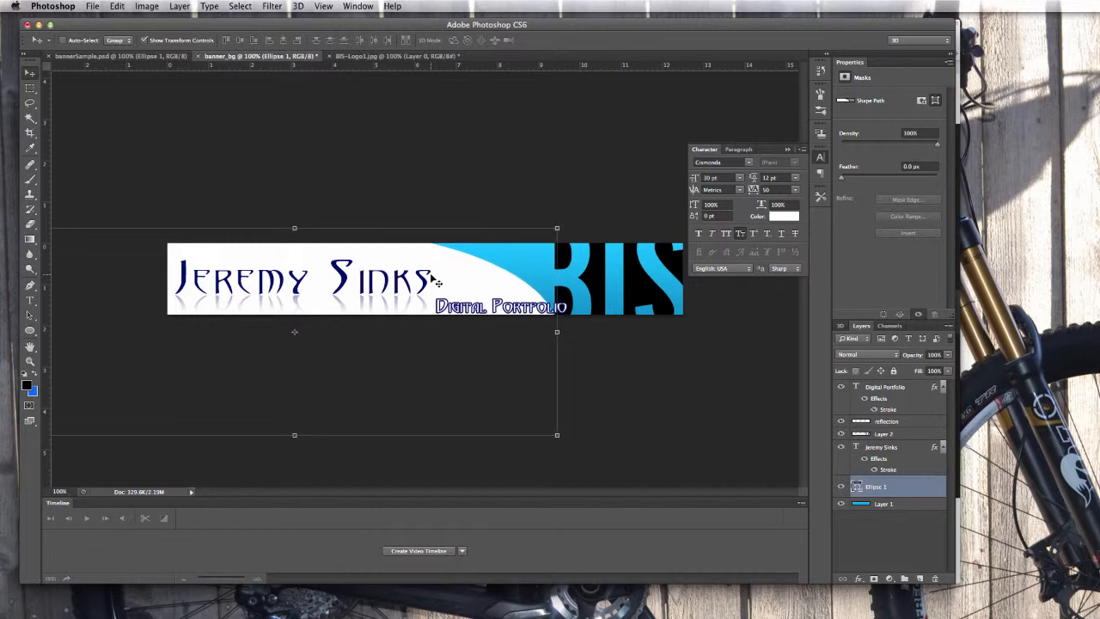
{"action": "key", "text": "Right"}
{"action": "key", "text": "Left"}
{"action": "key", "text": "Left"}
{"action": "key", "text": "super+equal"}
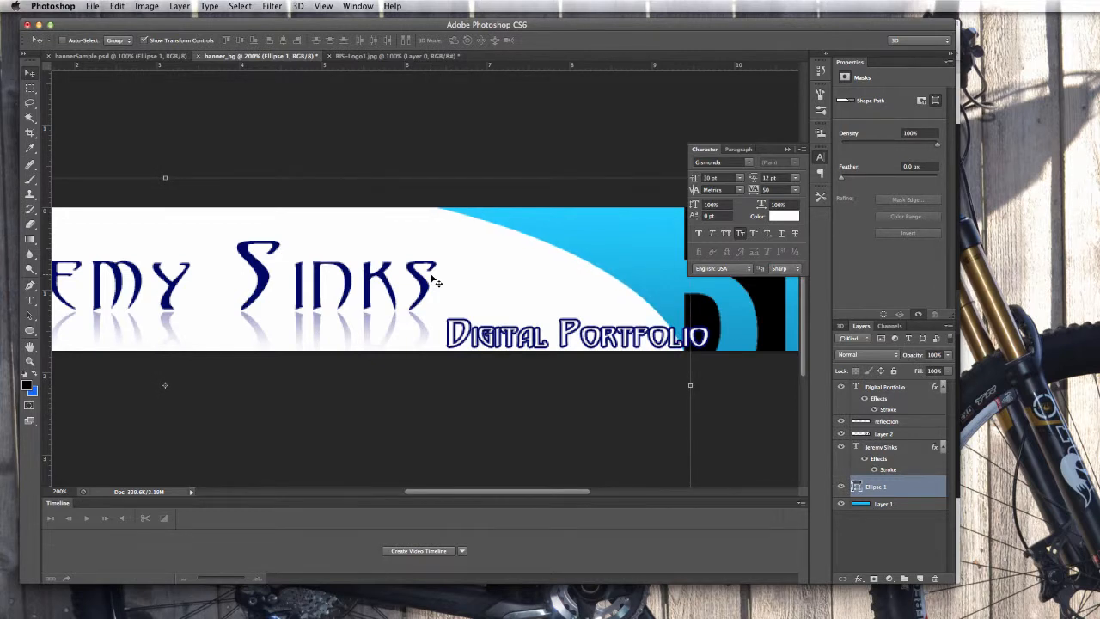
{"action": "key", "text": "super+minus"}
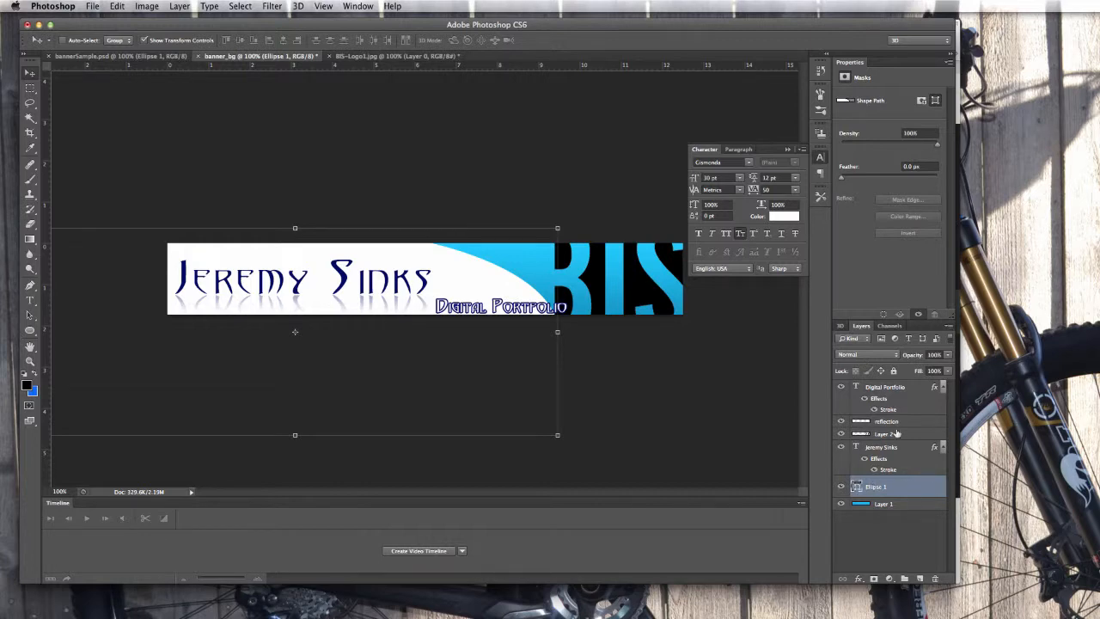
Set Ellipse 1's opacity to 40% and toggle Layer 1's visibility to check the translucency.
{"action": "left_click", "coordinate": [948, 355]}
{"action": "left_click_drag", "start_coordinate": [950, 370], "coordinate": [916, 369]}
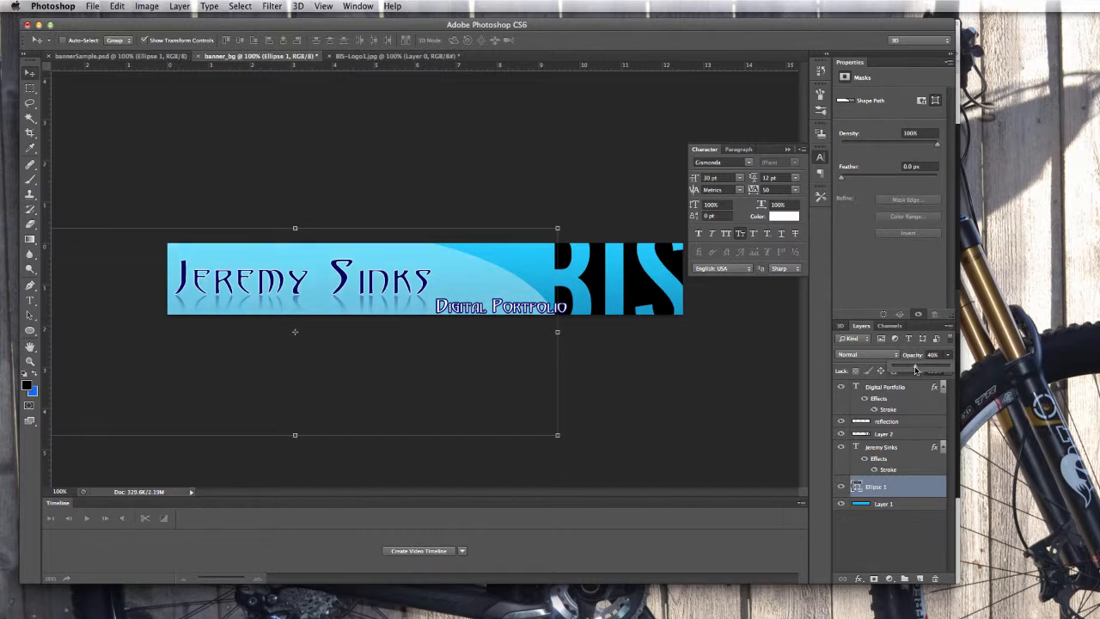
{"action": "left_click", "coordinate": [915, 370]}
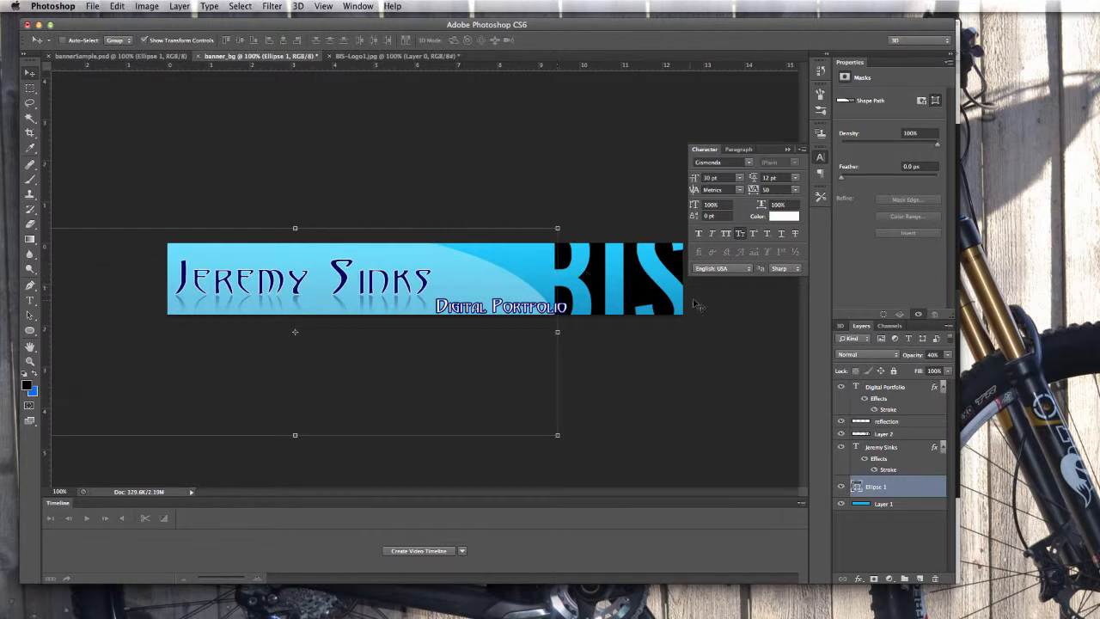
{"action": "left_click", "coordinate": [842, 504]}
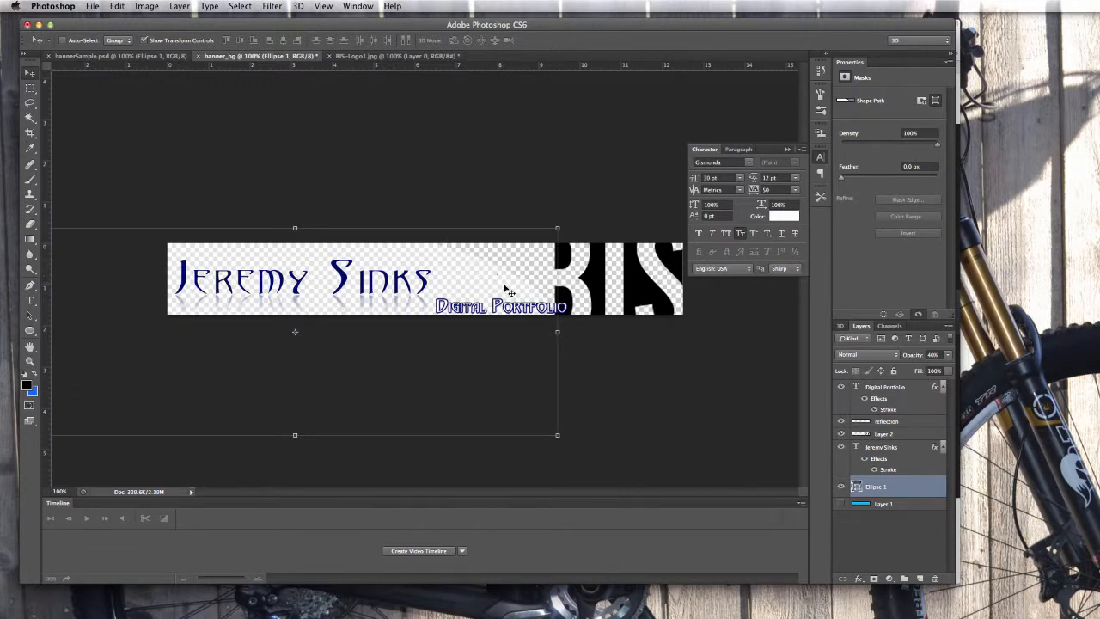
{"action": "left_click", "coordinate": [841, 504]}
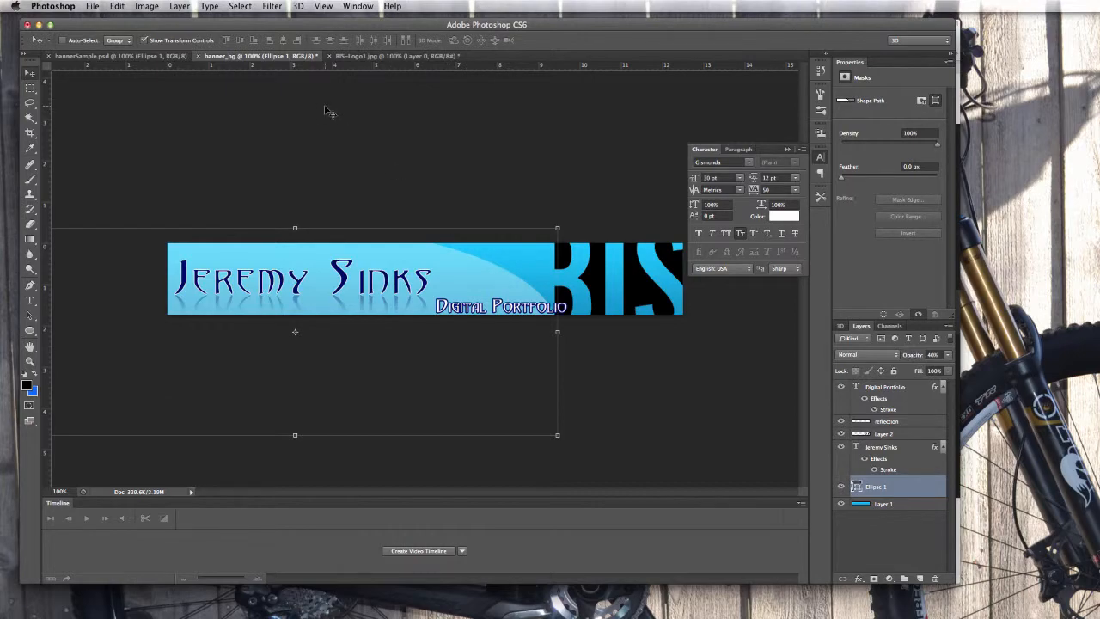
Start Save As and browse to Desktop > portfolio > site folder > images.
{"action": "key", "text": "super+shift+s"}
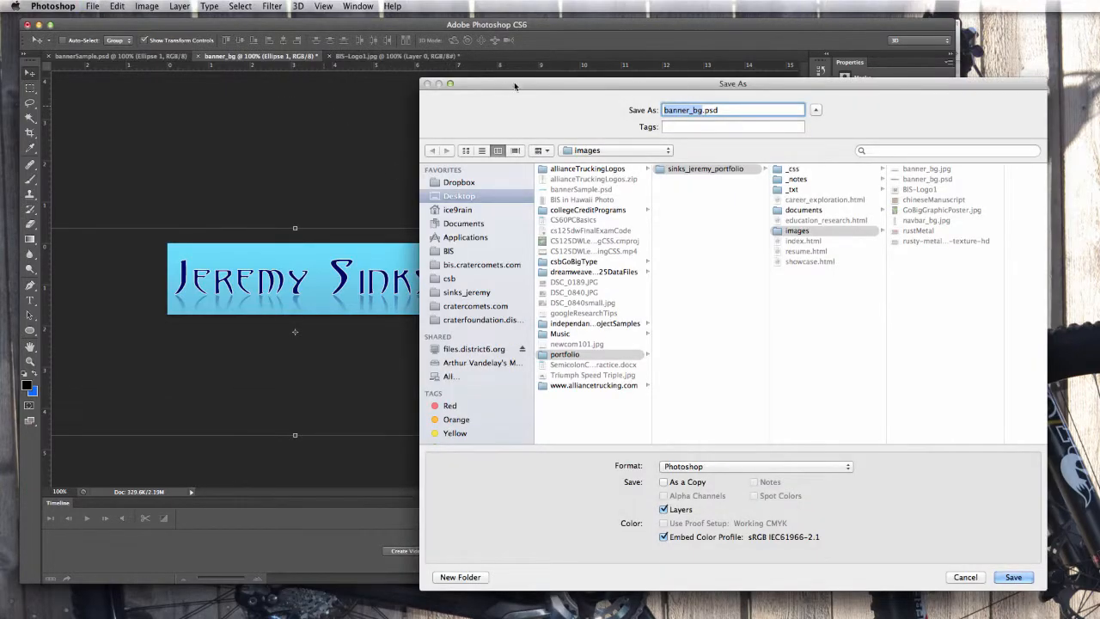
{"action": "left_click_drag", "start_coordinate": [520, 88], "coordinate": [365, 90]}
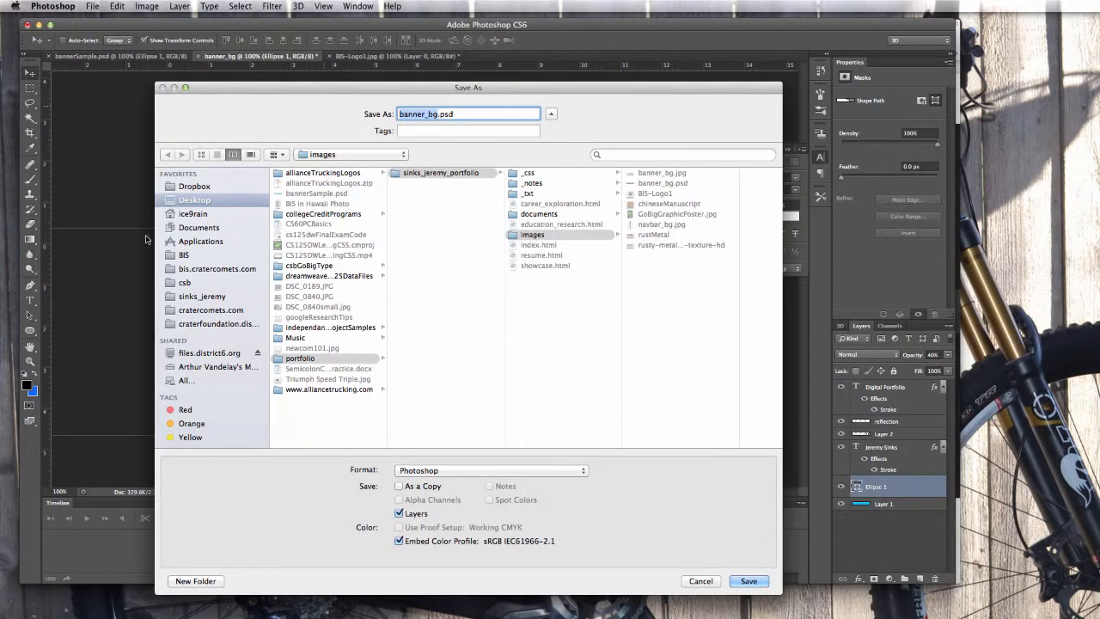
{"action": "left_click", "coordinate": [191, 202]}
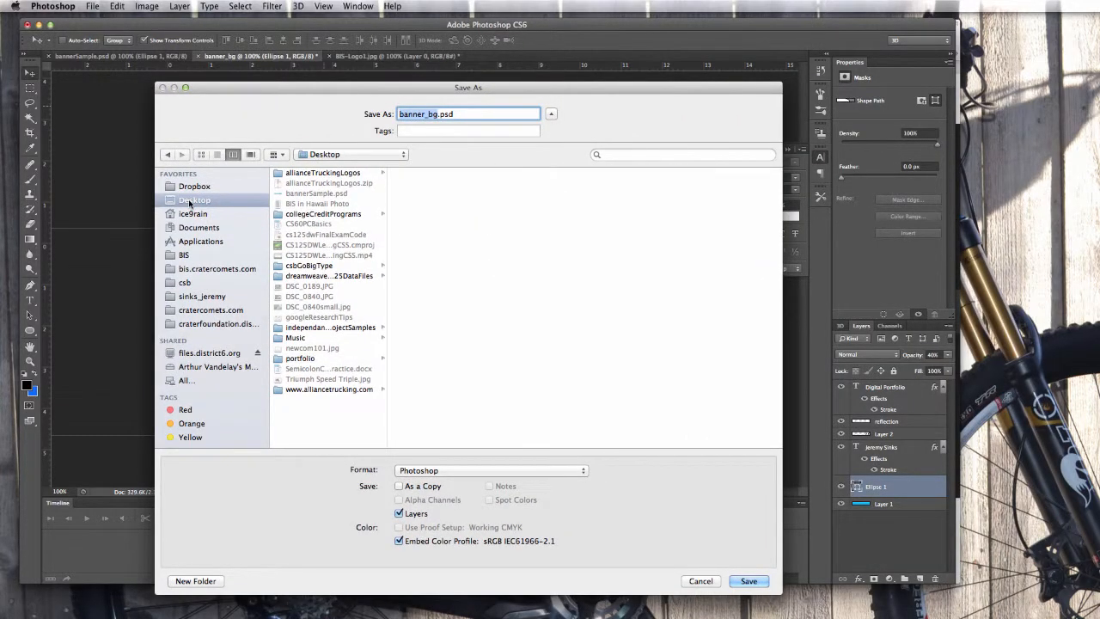
{"action": "left_click", "coordinate": [296, 359]}
{"action": "left_click", "coordinate": [455, 173]}
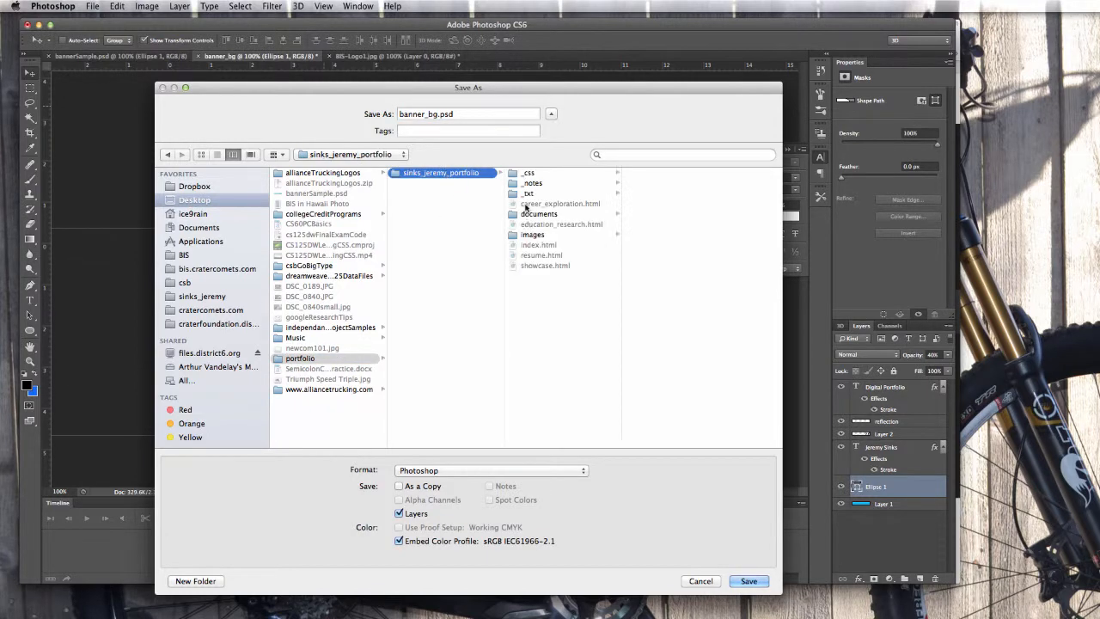
{"action": "left_click", "coordinate": [528, 236]}
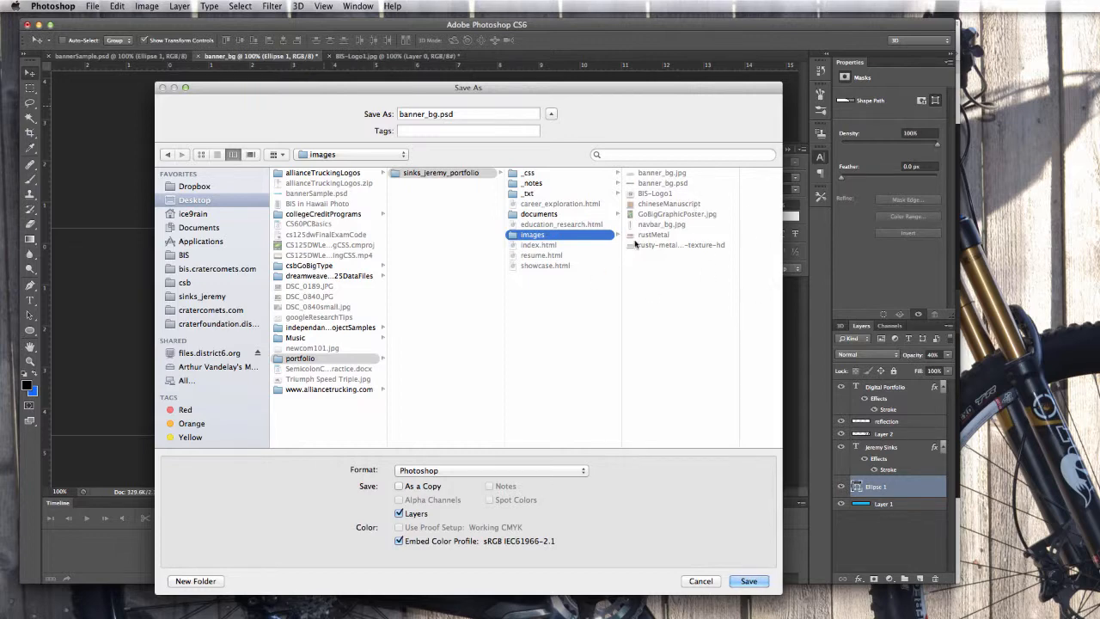
Save as banner_bg.psd, replacing the existing file with compatibility on, and close the Character panel.
{"action": "left_click", "coordinate": [749, 581]}
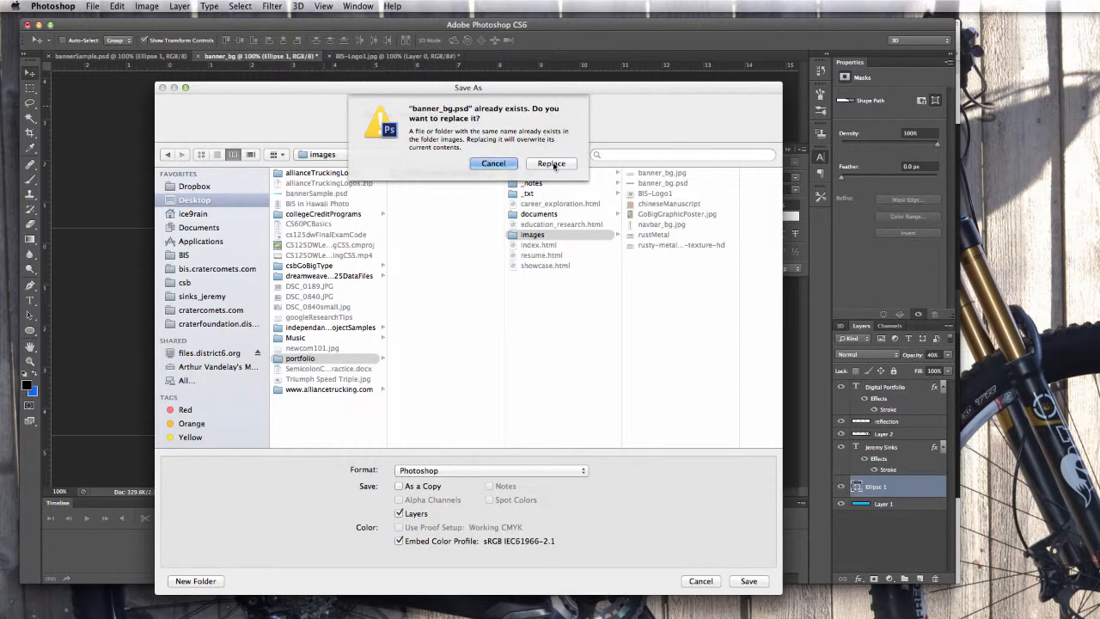
{"action": "left_click", "coordinate": [562, 165]}
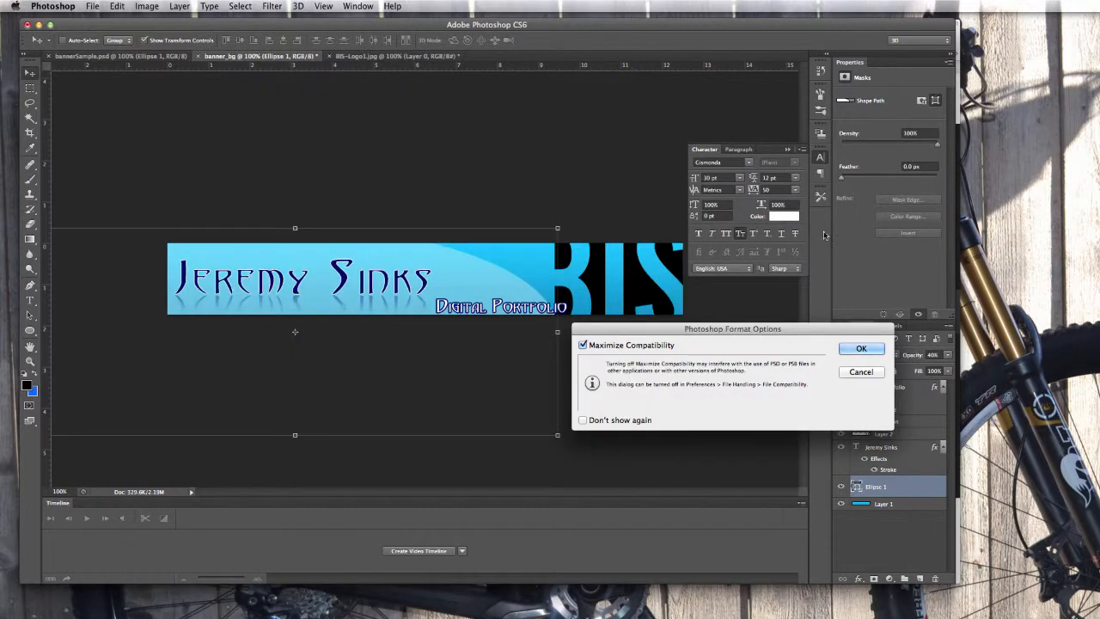
{"action": "left_click", "coordinate": [861, 348]}
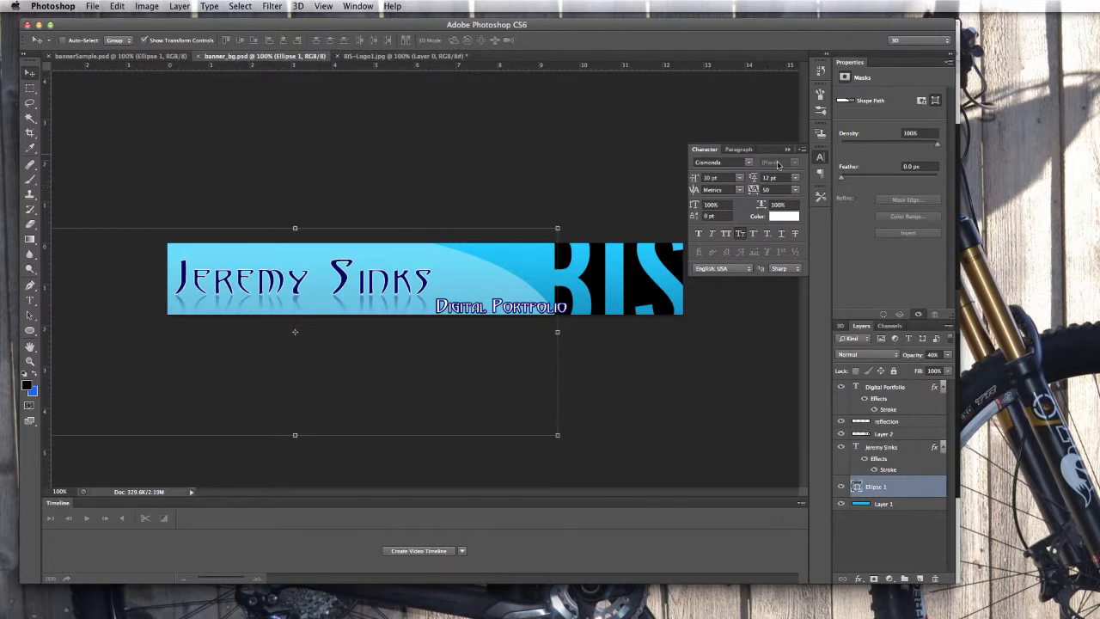
{"action": "left_click", "coordinate": [786, 151]}
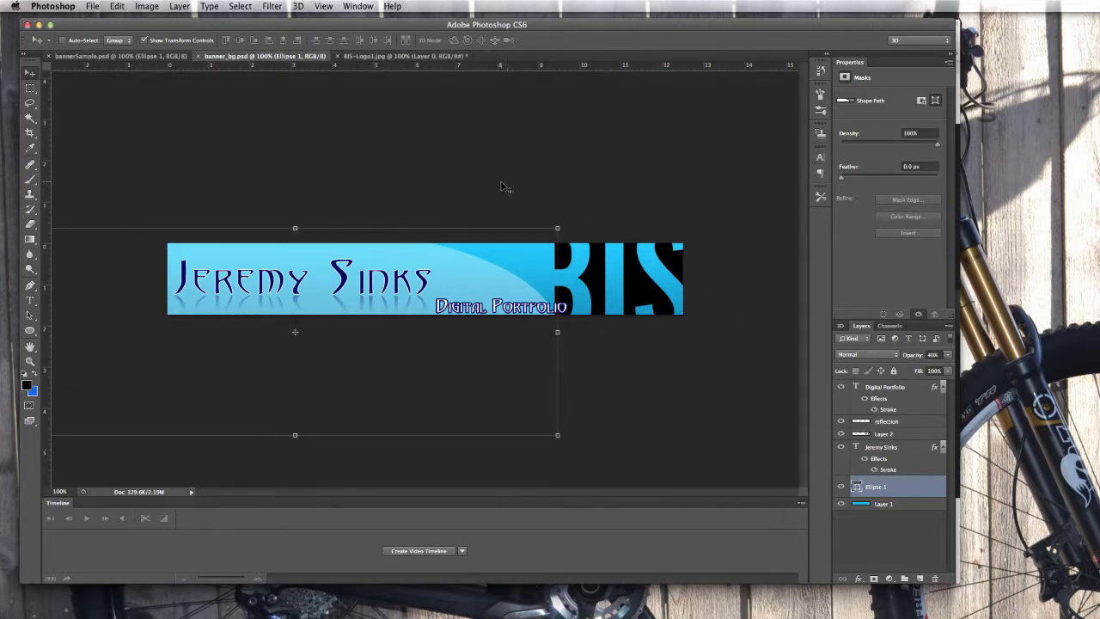
Save a JPEG copy as banner_bg.jpg in images, replacing the old one.
{"action": "left_click", "coordinate": [93, 6]}
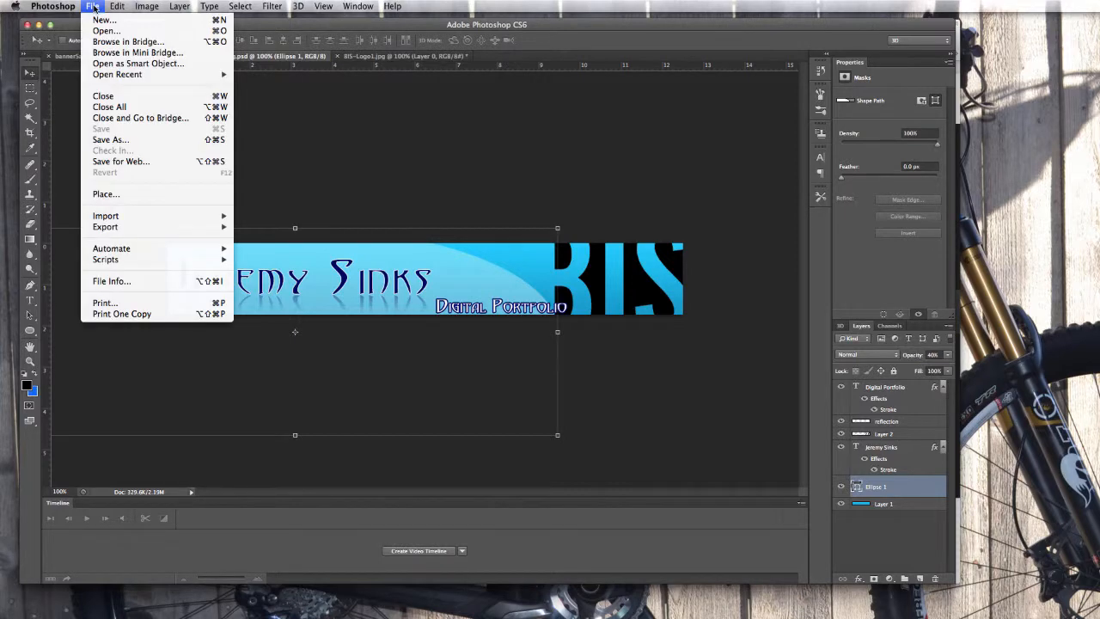
{"action": "left_click", "coordinate": [110, 139]}
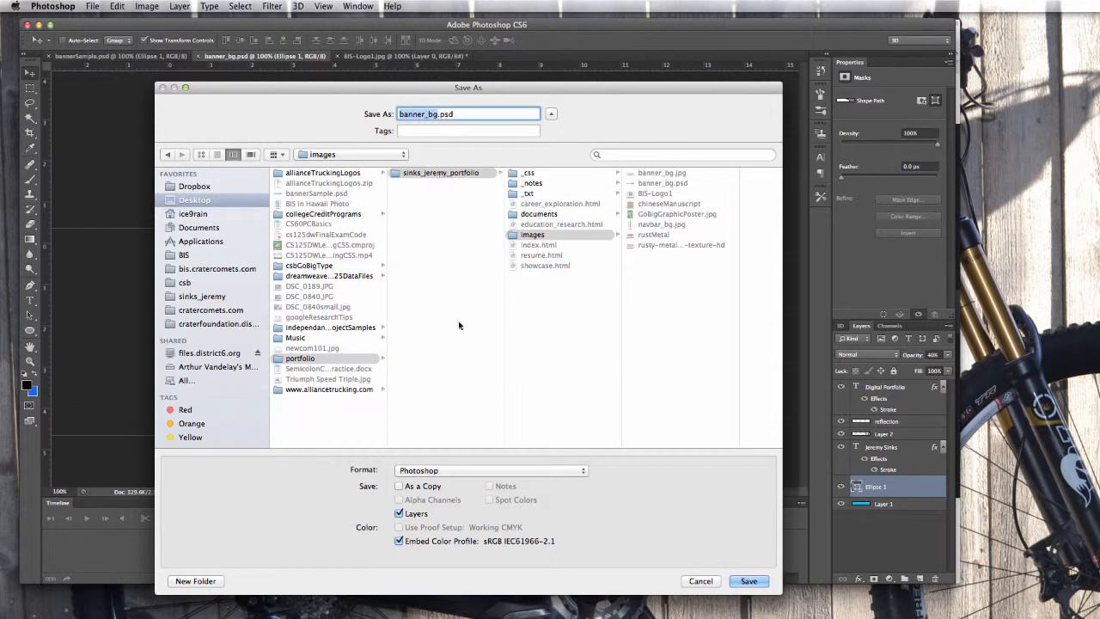
{"action": "left_click", "coordinate": [425, 472]}
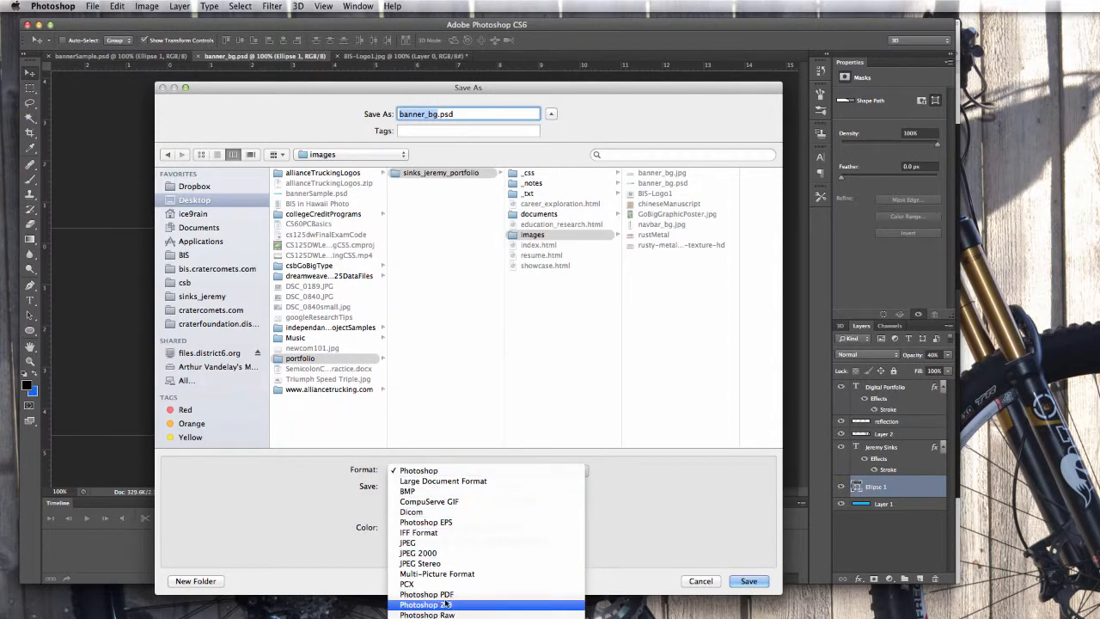
{"action": "left_click", "coordinate": [411, 543]}
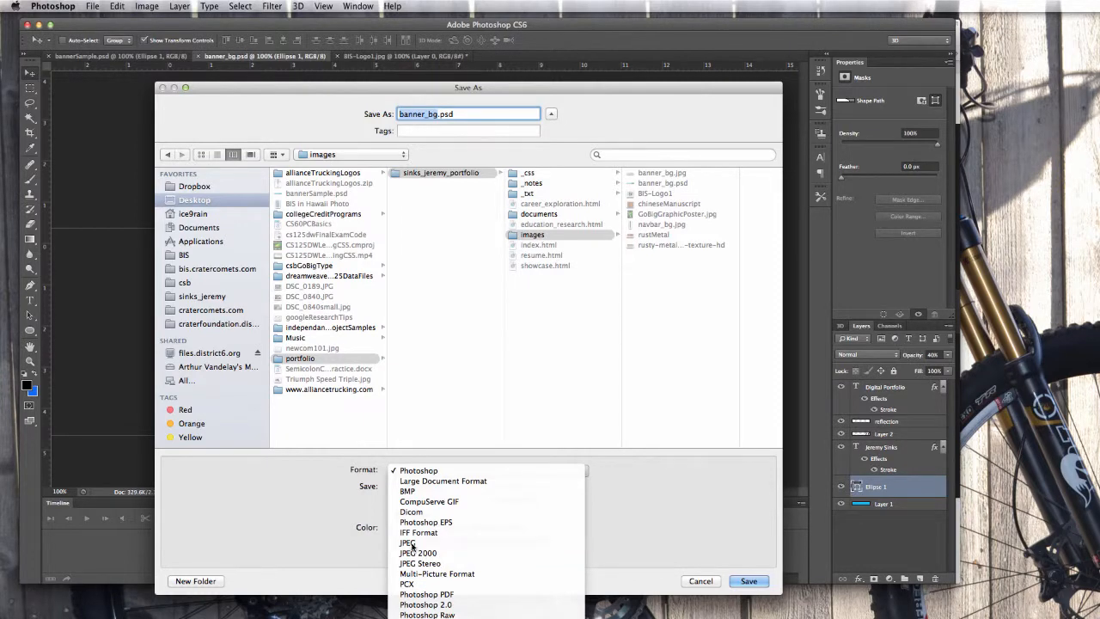
{"action": "left_click", "coordinate": [749, 582]}
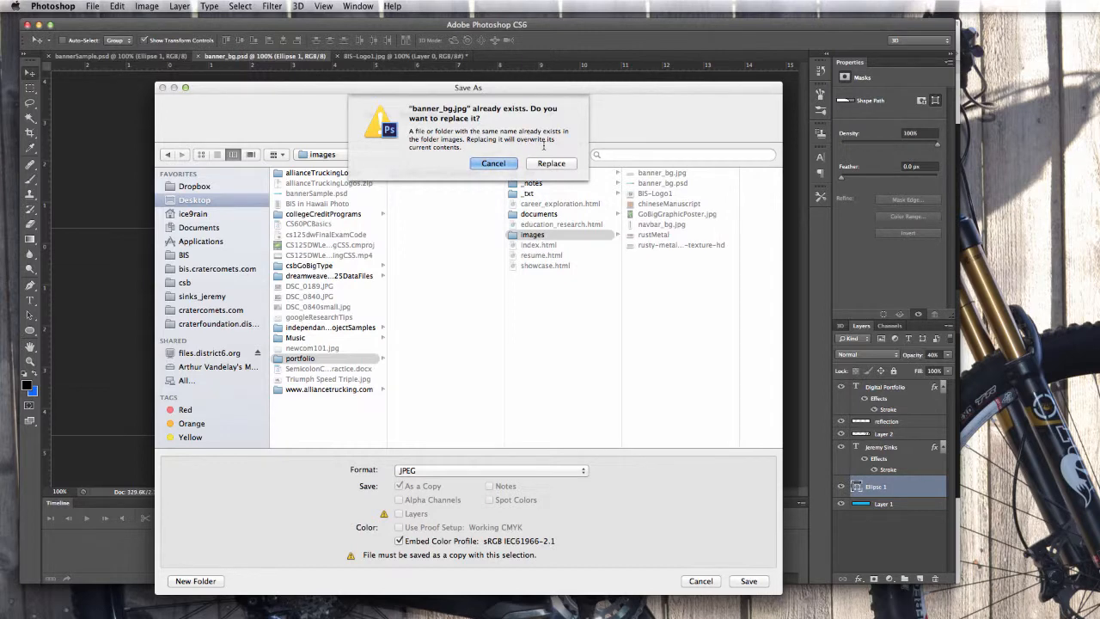
{"action": "left_click", "coordinate": [552, 163]}
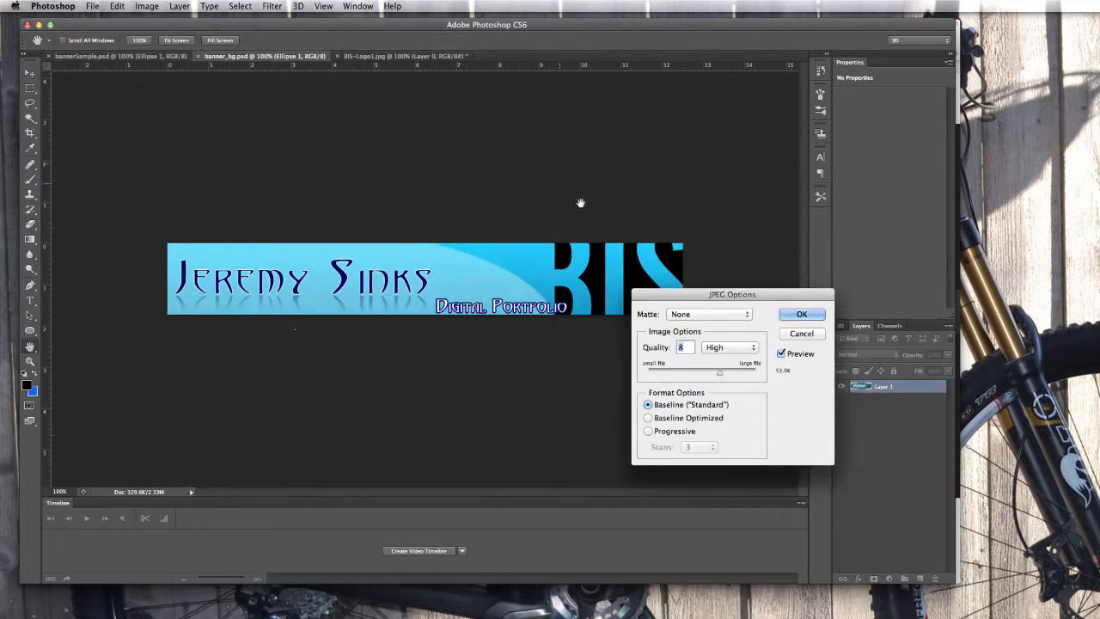
Set the JPEG quality to 7 and confirm the JPEG Options.
{"action": "left_click_drag", "start_coordinate": [741, 298], "coordinate": [772, 109]}
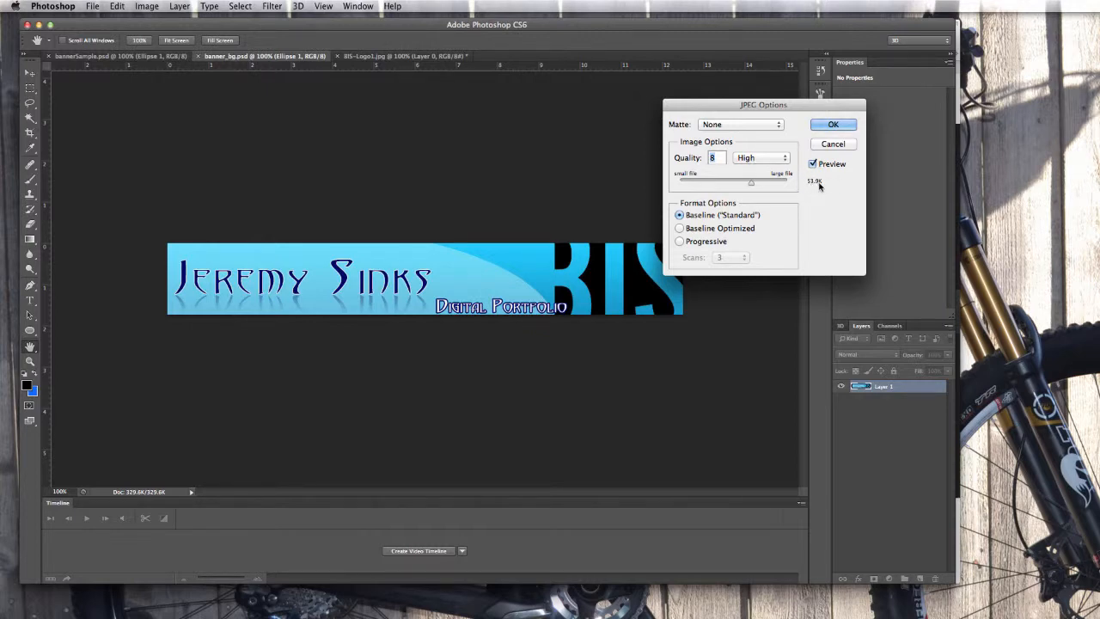
{"action": "left_click_drag", "start_coordinate": [752, 184], "coordinate": [736, 186]}
{"action": "left_click_drag", "start_coordinate": [737, 187], "coordinate": [747, 187]}
{"action": "left_click_drag", "start_coordinate": [747, 183], "coordinate": [801, 193]}
{"action": "left_click_drag", "start_coordinate": [787, 184], "coordinate": [750, 185]}
{"action": "left_click", "coordinate": [834, 125]}
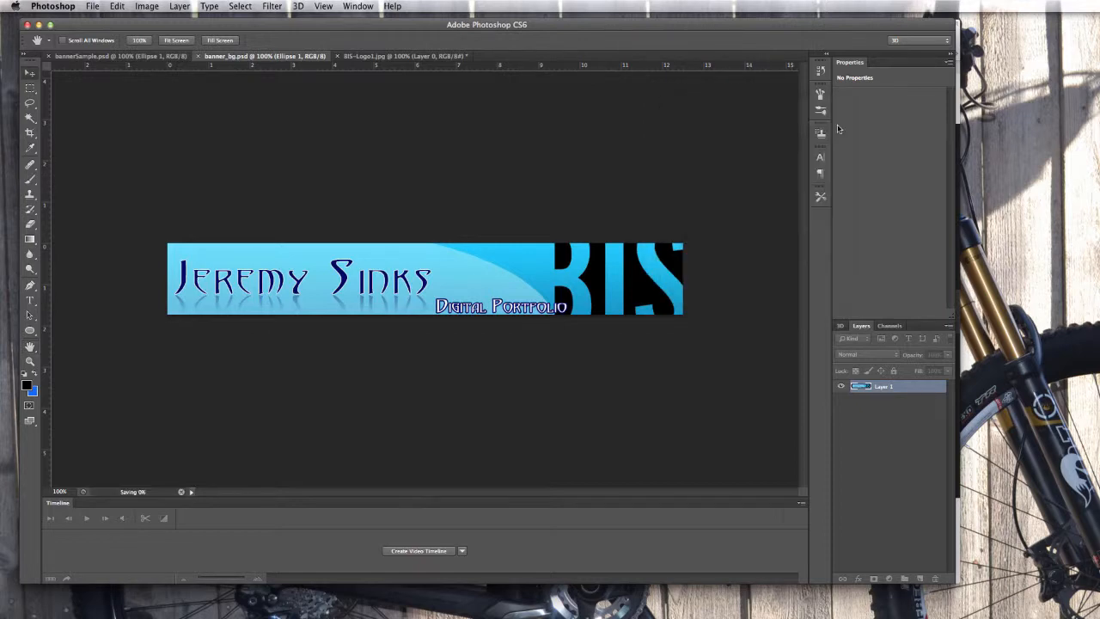